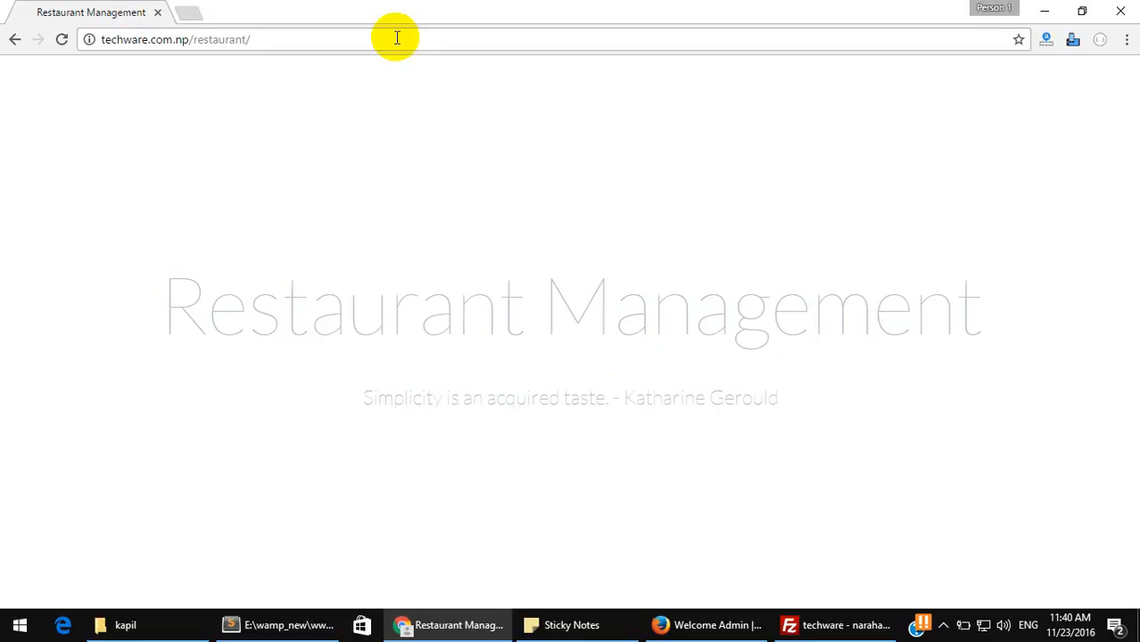
Open the restaurant site's login page at techware.com.np/restaurant/login.
{"action": "left_click", "coordinate": [447, 39]}
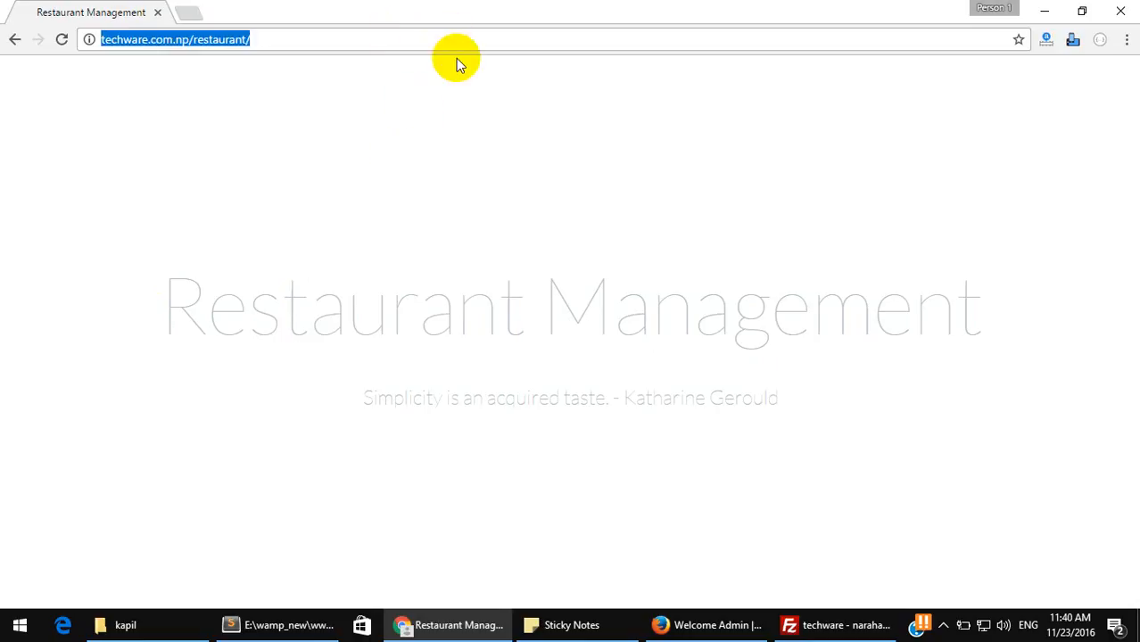
{"action": "left_click", "coordinate": [474, 39]}
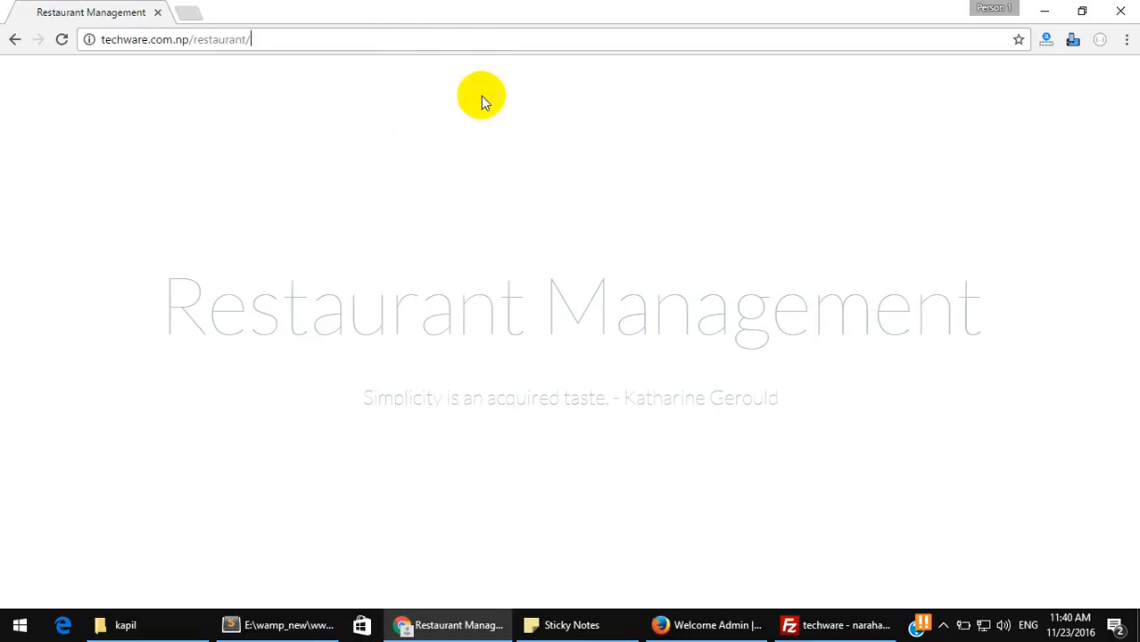
{"action": "type", "text": "l"}
{"action": "key", "text": "Return"}
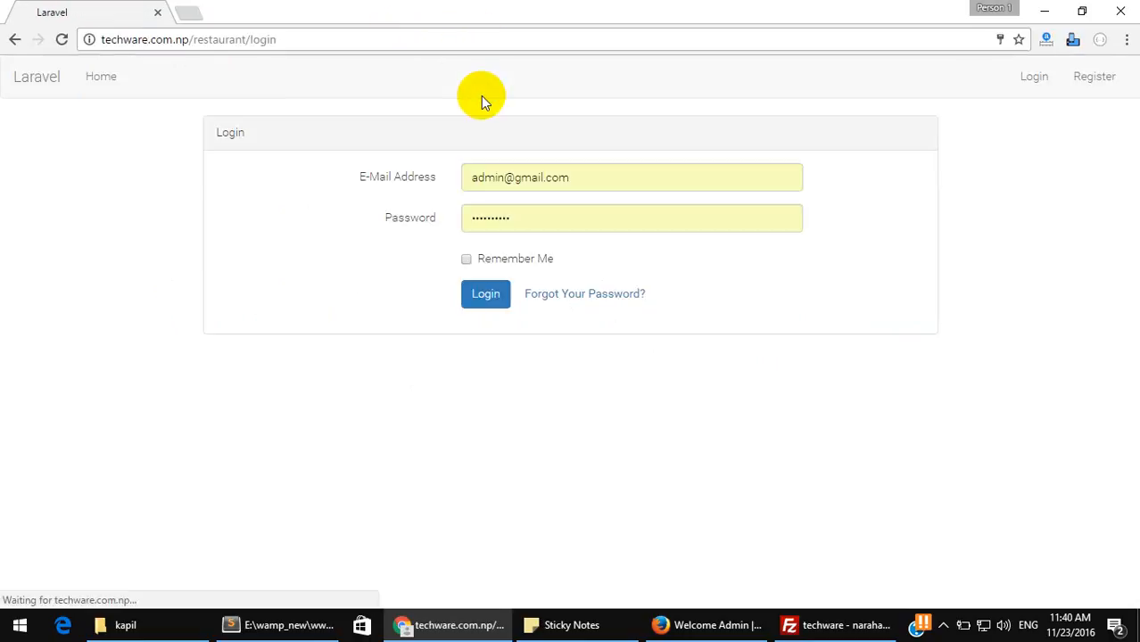
Log in to the restaurant site with the prefilled admin credentials.
{"action": "left_click", "coordinate": [565, 216]}
{"action": "left_click", "coordinate": [488, 262]}
{"action": "left_click", "coordinate": [485, 293]}
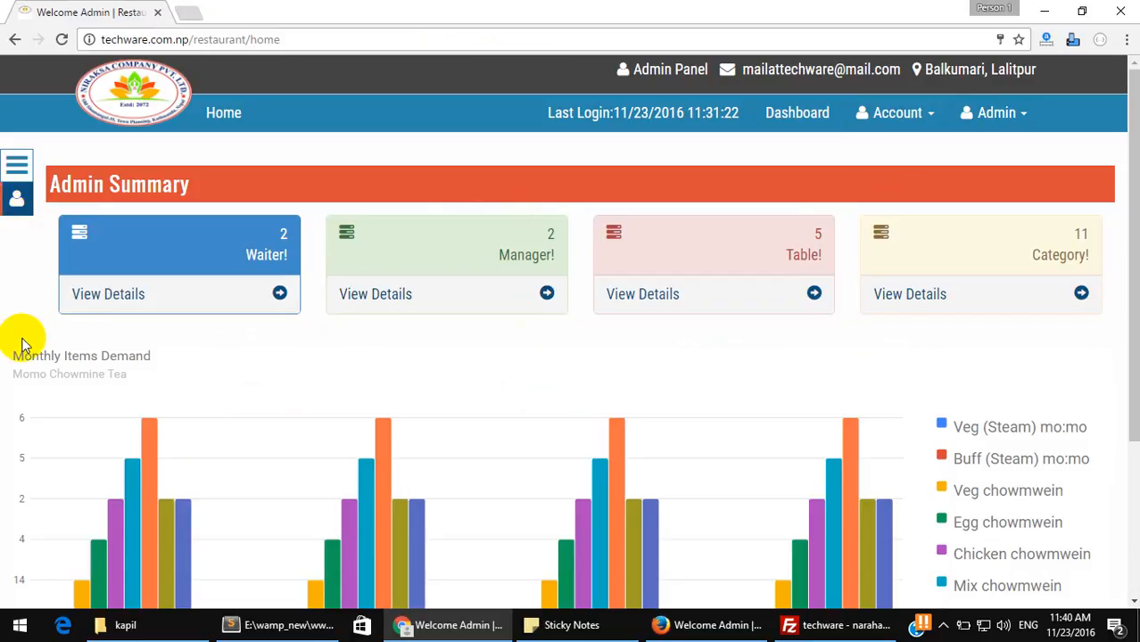
Review the Admin Summary dashboard and its Monthly Items Demand chart, and expand the side navigation.
{"action": "scroll", "coordinate": [21, 338], "scroll_direction": "down", "scroll_amount": 5}
{"action": "scroll", "coordinate": [26, 323], "scroll_direction": "up", "scroll_amount": 5}
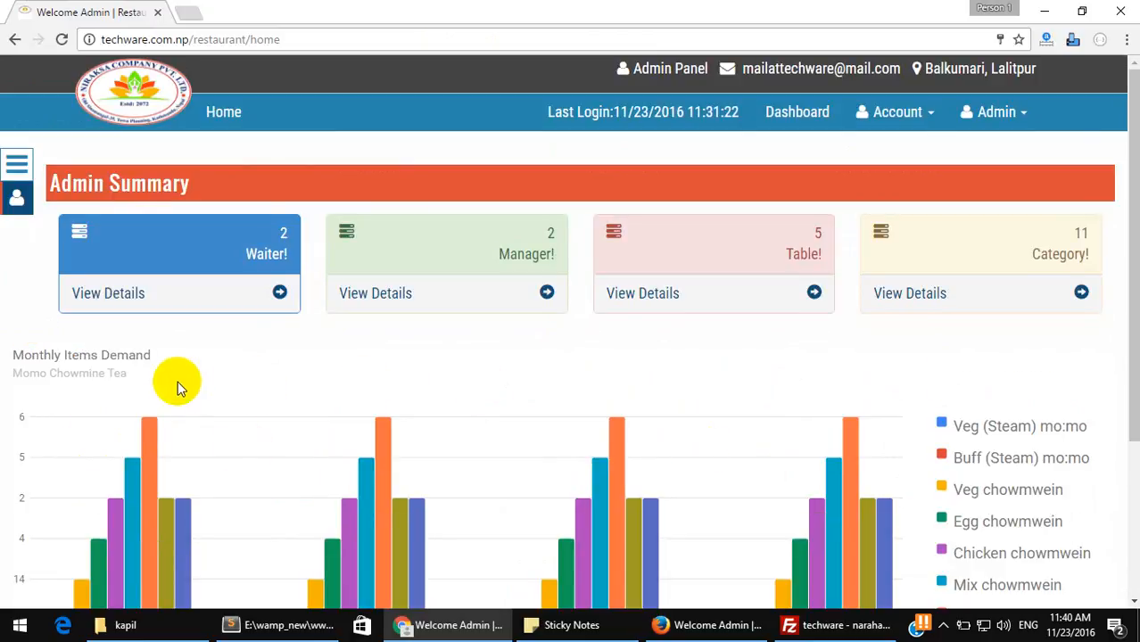
{"action": "scroll", "coordinate": [177, 381], "scroll_direction": "down", "scroll_amount": 2}
{"action": "scroll", "coordinate": [162, 382], "scroll_direction": "up", "scroll_amount": 2}
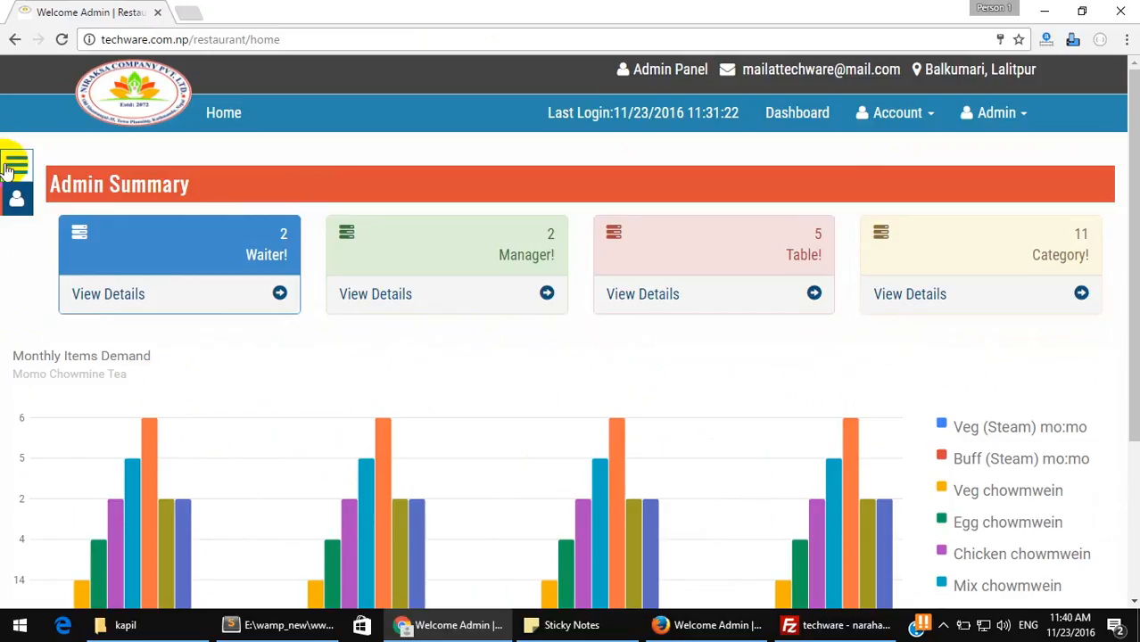
{"action": "left_click", "coordinate": [13, 181]}
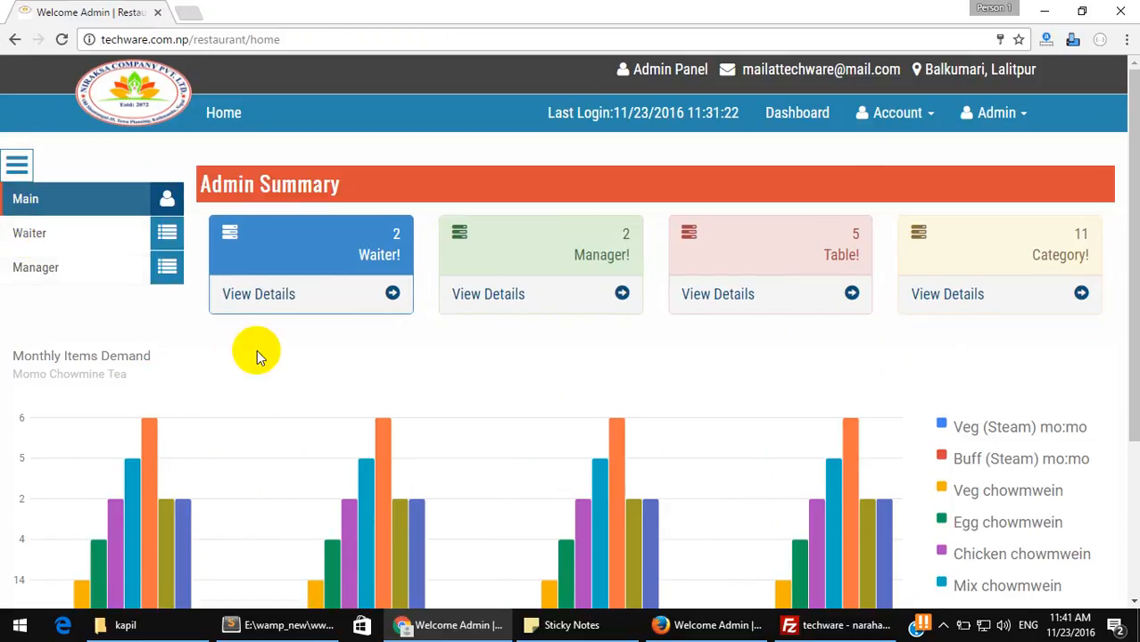
Open the Create Manager form and look over its name, address and email fields.
{"action": "left_click", "coordinate": [991, 118]}
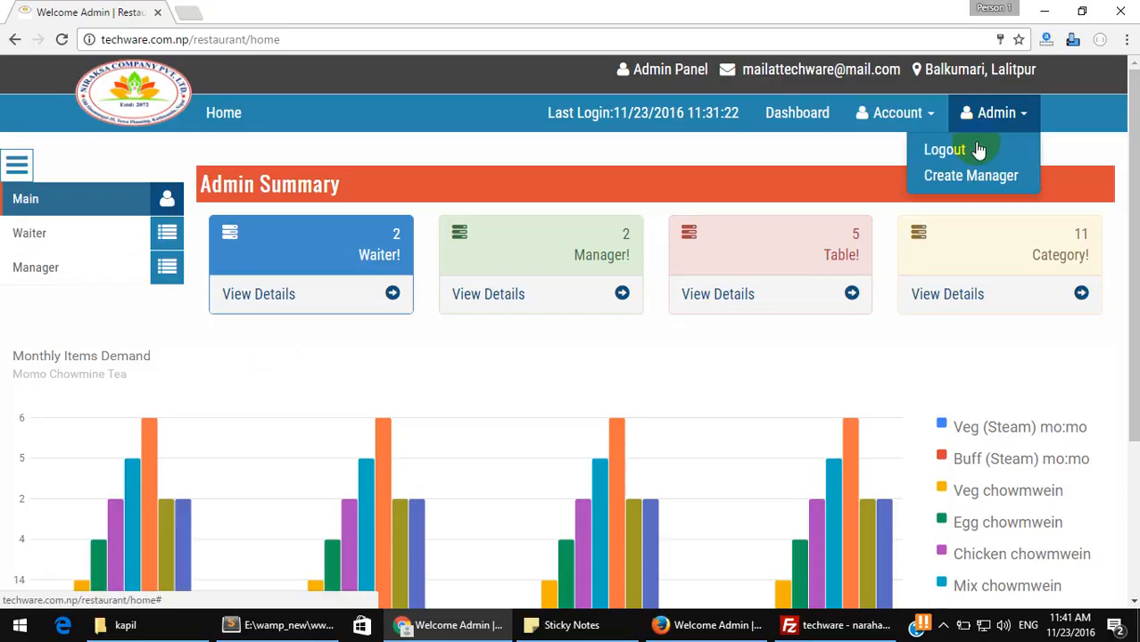
{"action": "left_click", "coordinate": [968, 178]}
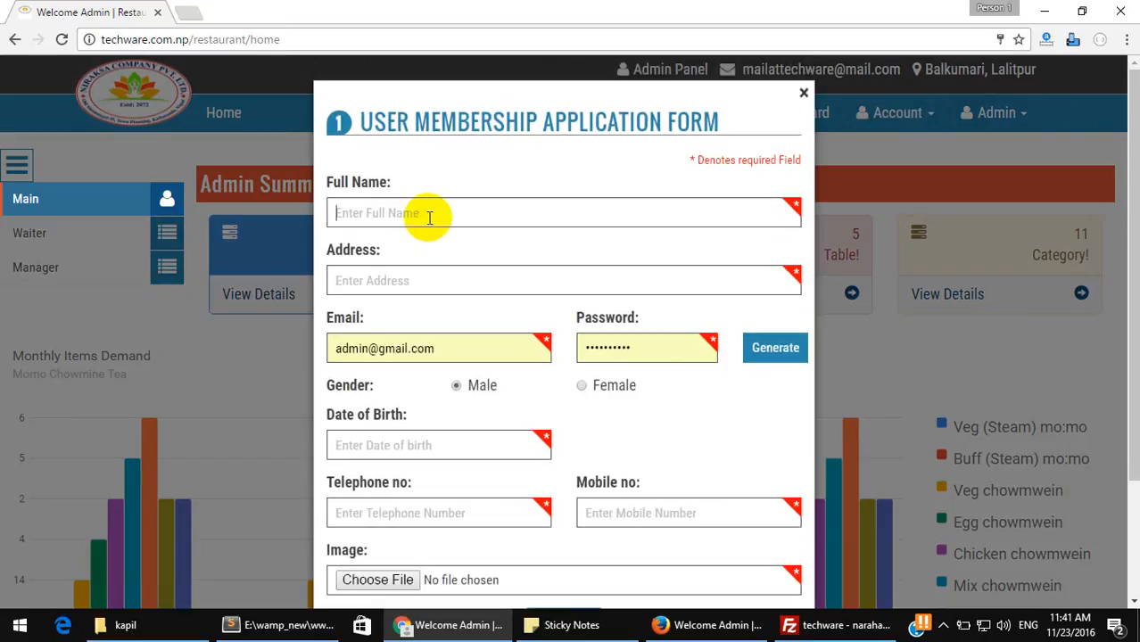
{"action": "left_click", "coordinate": [438, 272]}
{"action": "scroll", "coordinate": [441, 263], "scroll_direction": "down", "scroll_amount": 2}
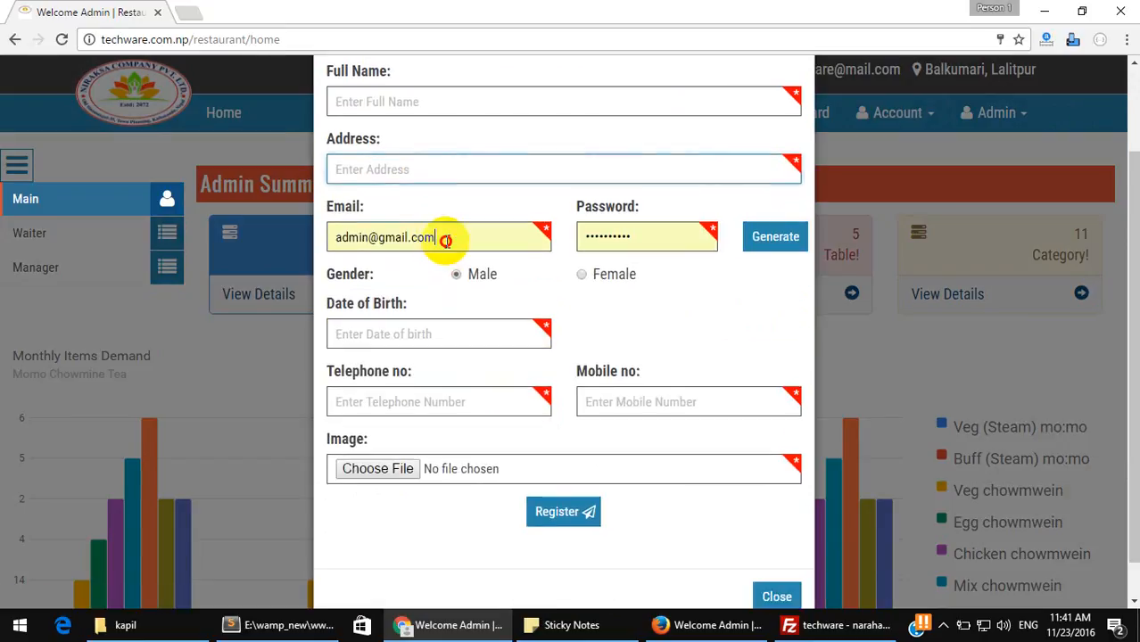
{"action": "double_click", "coordinate": [447, 240]}
{"action": "left_click", "coordinate": [438, 207]}
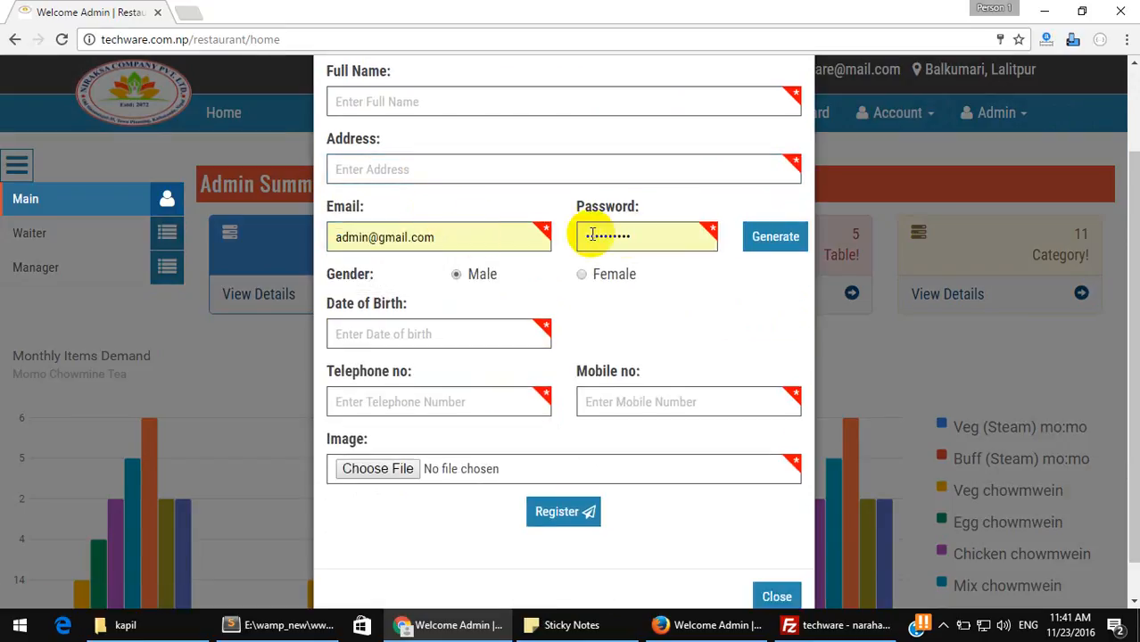
Replace the prefilled password in the manager form with a generated one.
{"action": "double_click", "coordinate": [679, 232]}
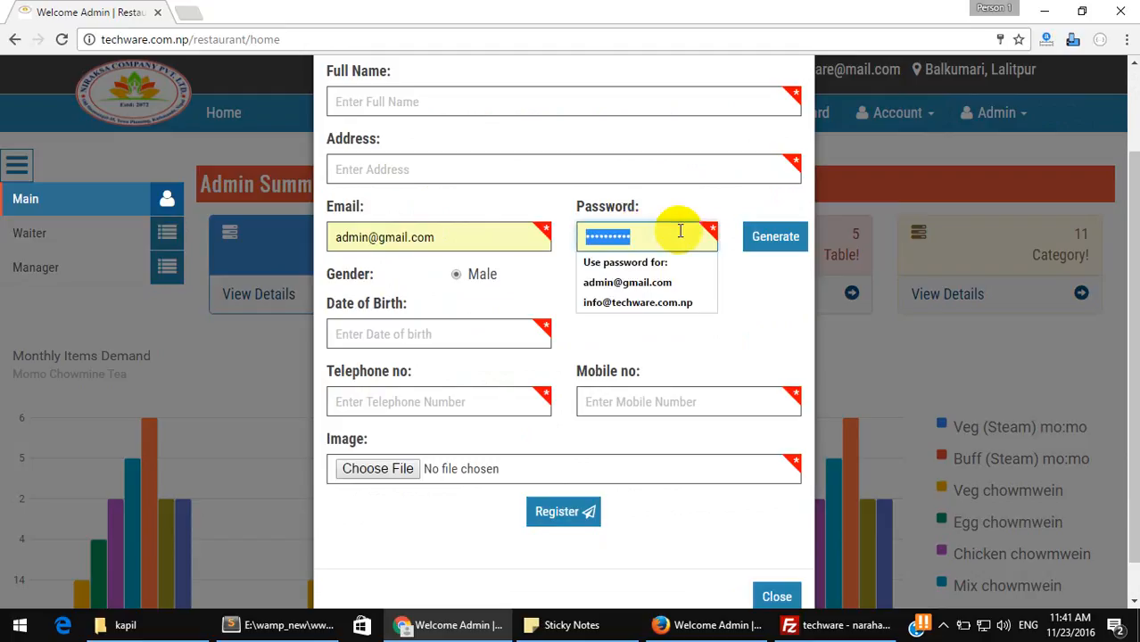
{"action": "type", "text": "a"}
{"action": "left_click", "coordinate": [764, 230]}
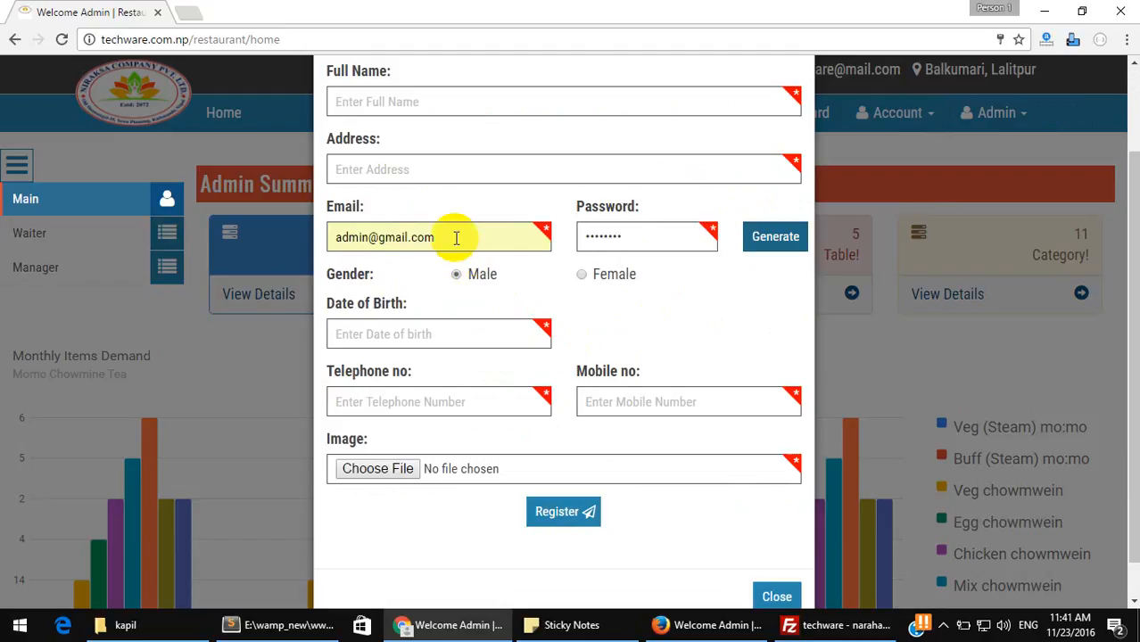
Examine the email, password and remaining fields of the manager form, and close it without registering anyone.
{"action": "left_click_drag", "start_coordinate": [456, 238], "coordinate": [305, 237]}
{"action": "left_click", "coordinate": [623, 300]}
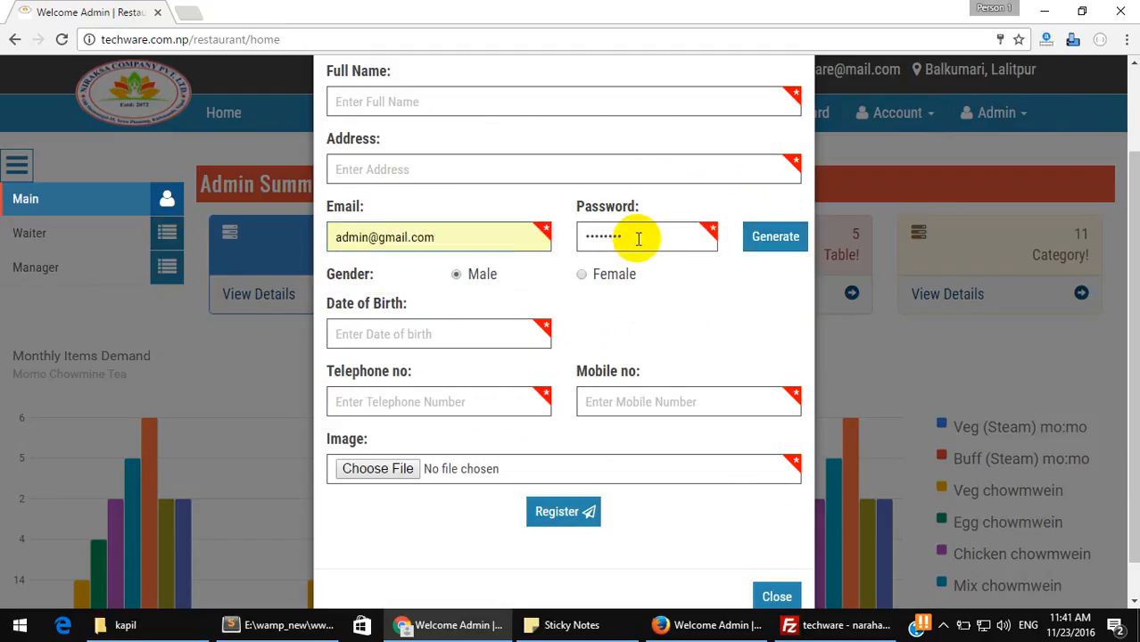
{"action": "left_click_drag", "start_coordinate": [637, 238], "coordinate": [584, 238]}
{"action": "left_click", "coordinate": [645, 324]}
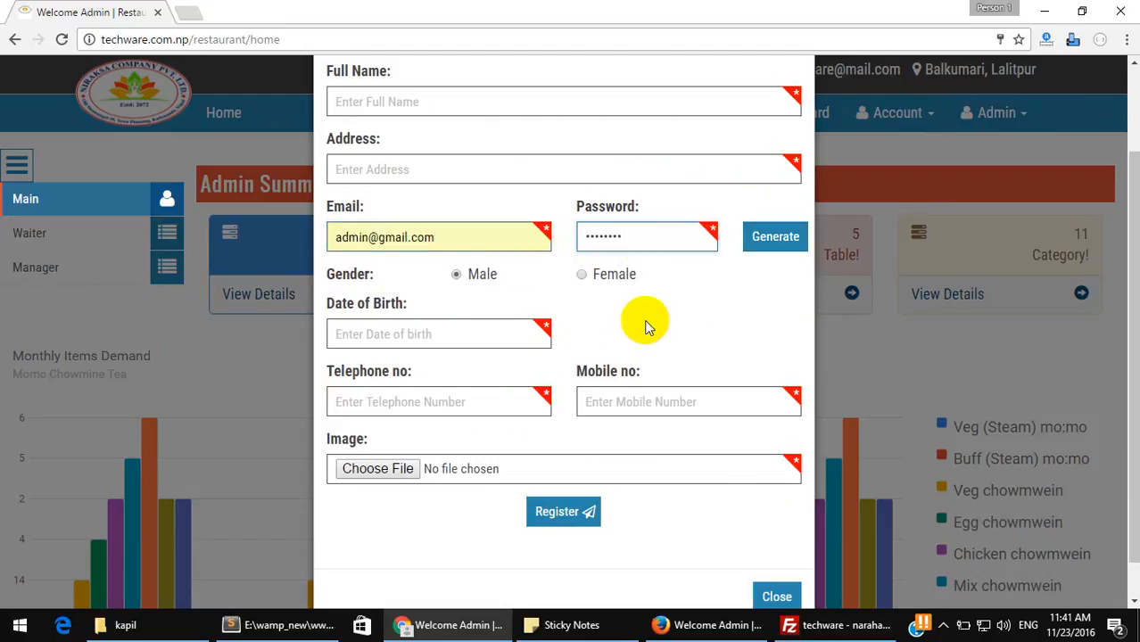
{"action": "scroll", "coordinate": [648, 328], "scroll_direction": "down", "scroll_amount": 1}
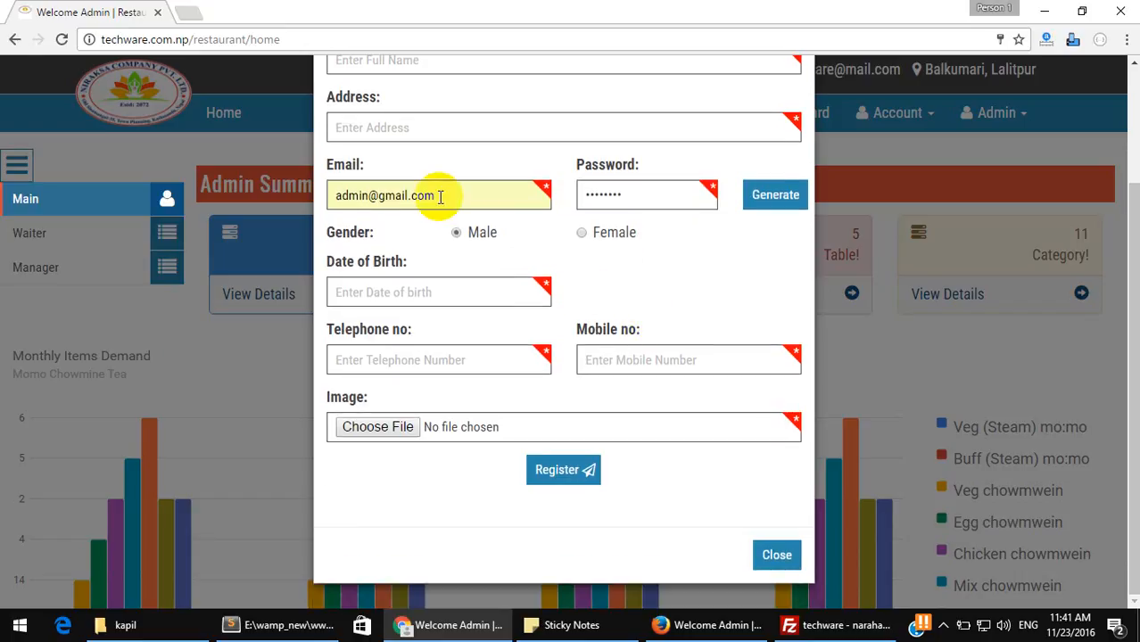
{"action": "left_click_drag", "start_coordinate": [438, 194], "coordinate": [510, 319]}
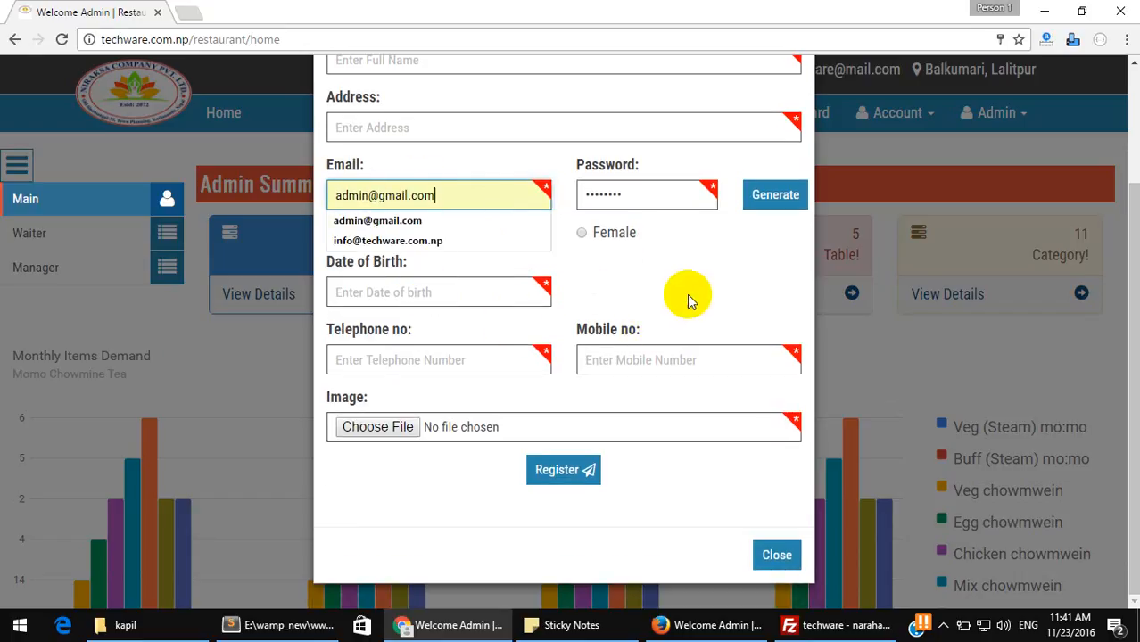
{"action": "left_click", "coordinate": [688, 295]}
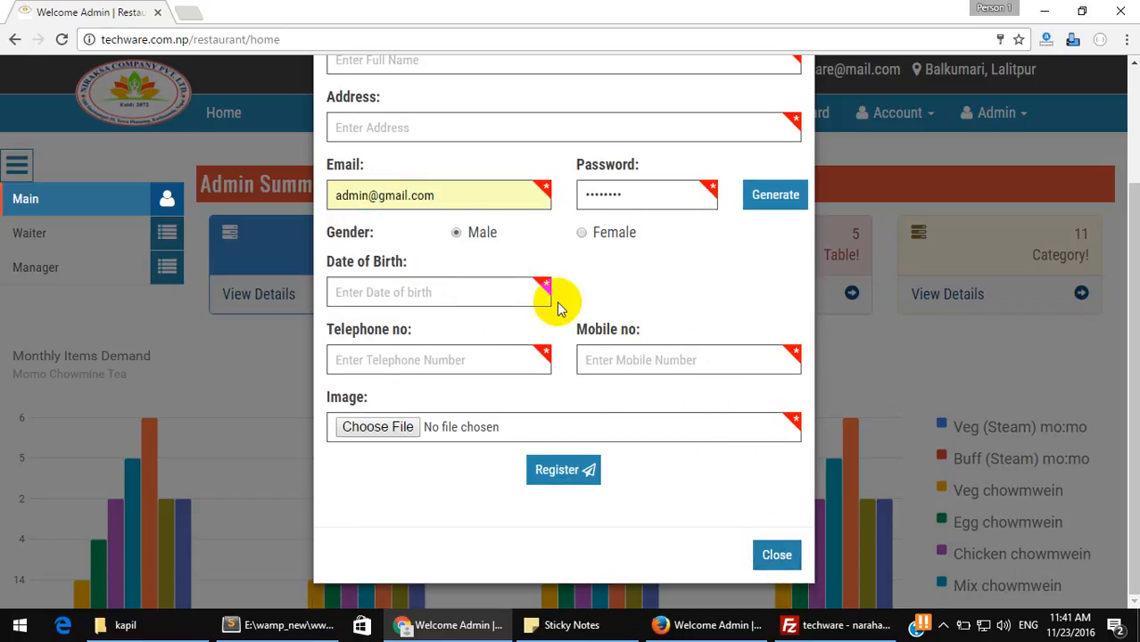
{"action": "left_click", "coordinate": [659, 267]}
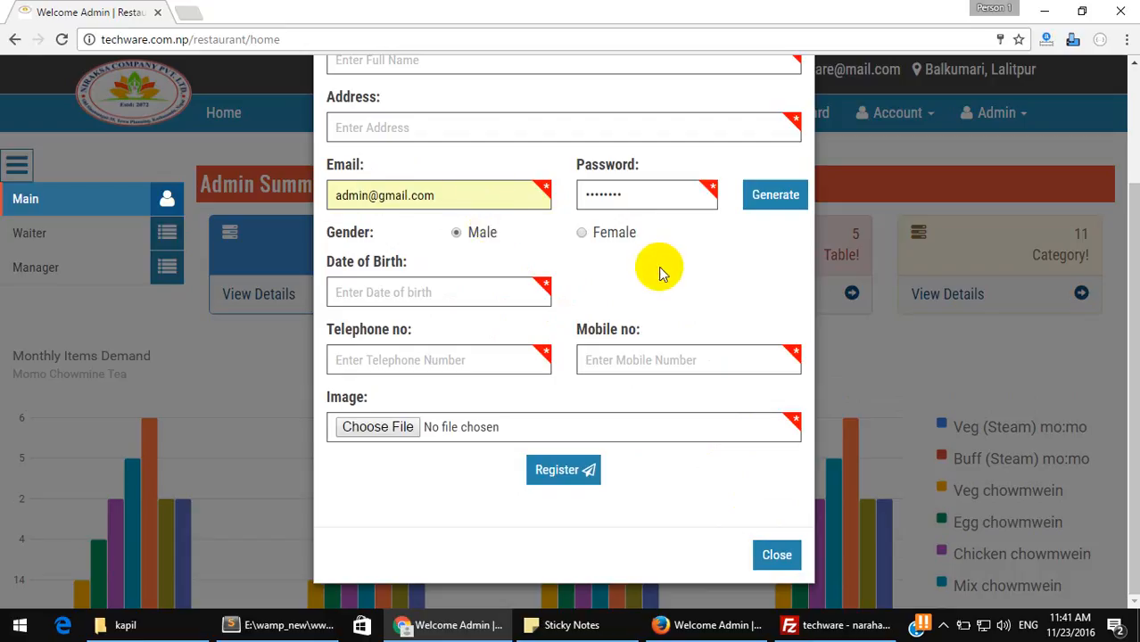
{"action": "left_click", "coordinate": [776, 556]}
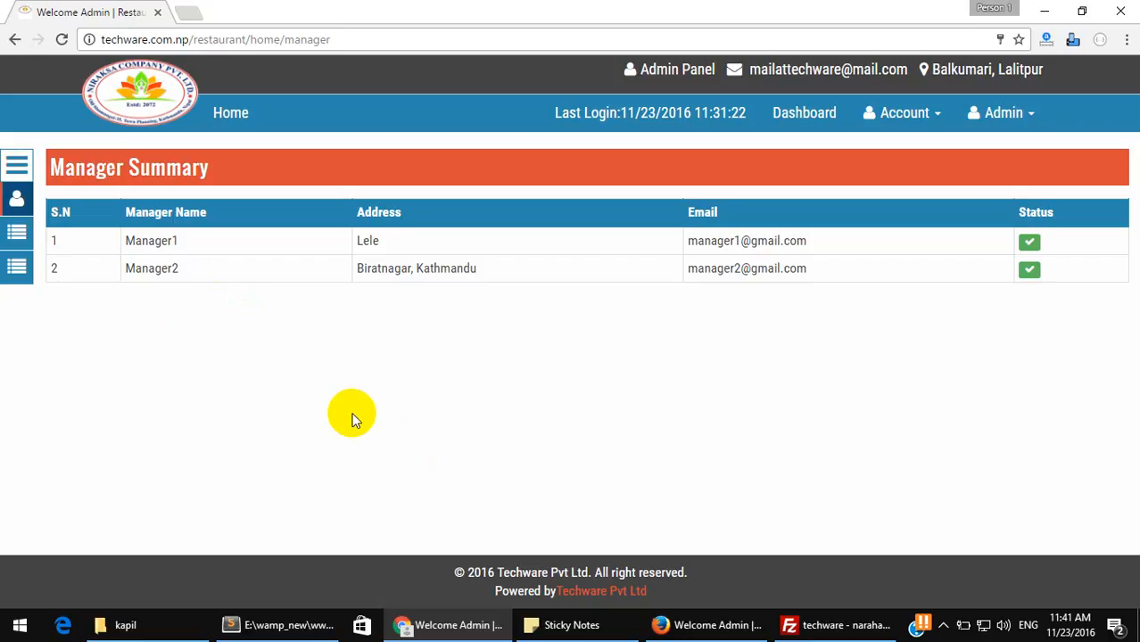
Log out of the admin account and reopen the restaurant site's login page.
{"action": "left_click", "coordinate": [997, 113]}
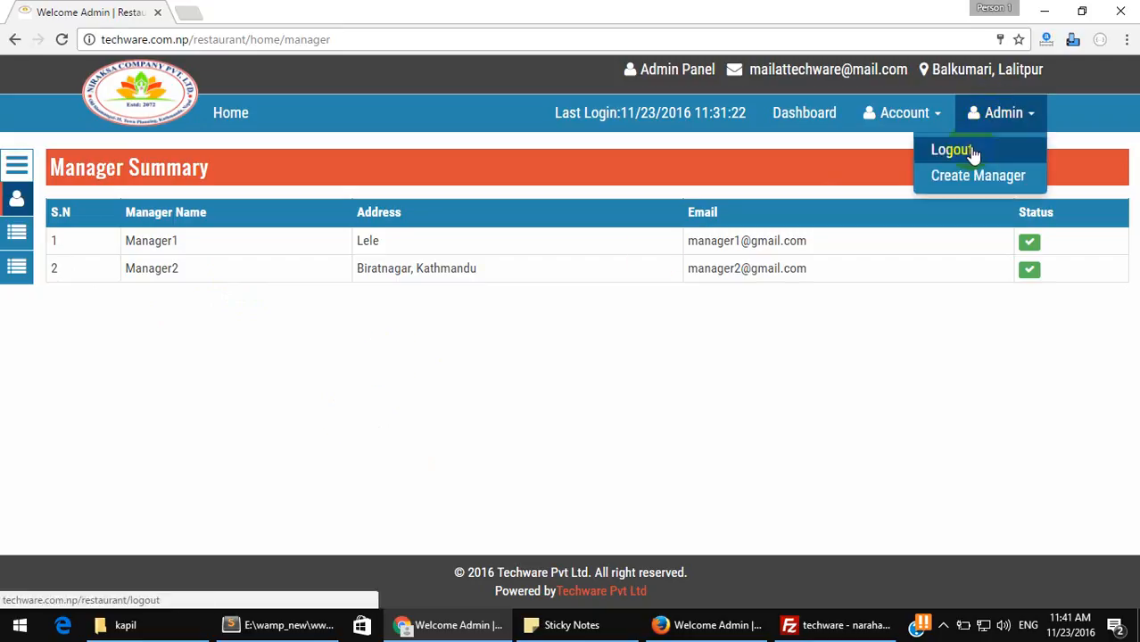
{"action": "left_click", "coordinate": [971, 151]}
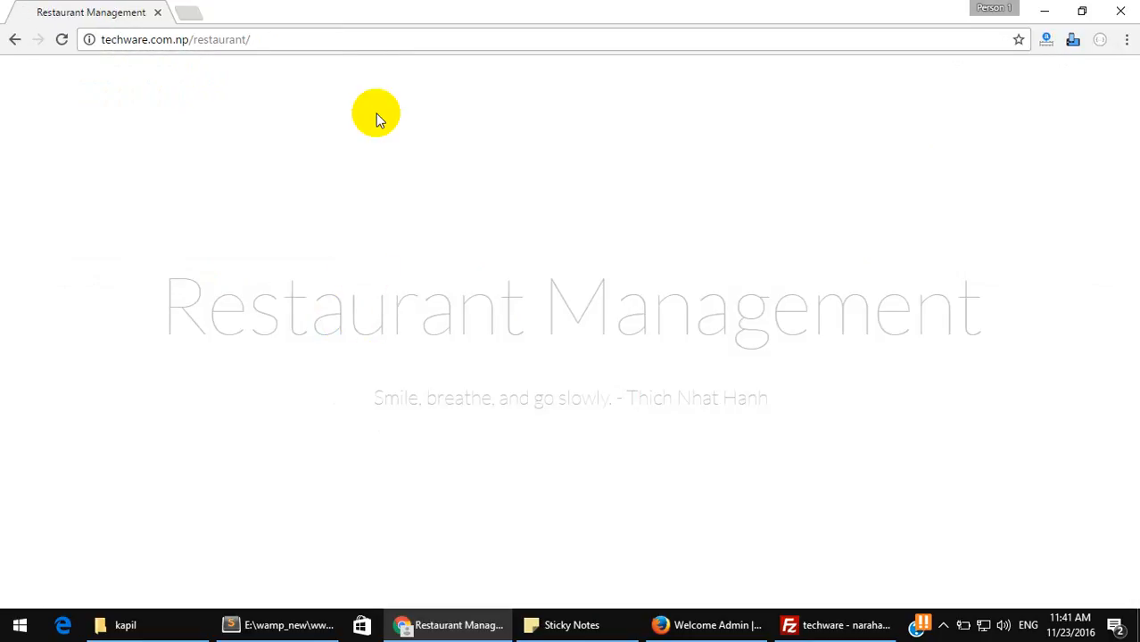
{"action": "type", "text": "l"}
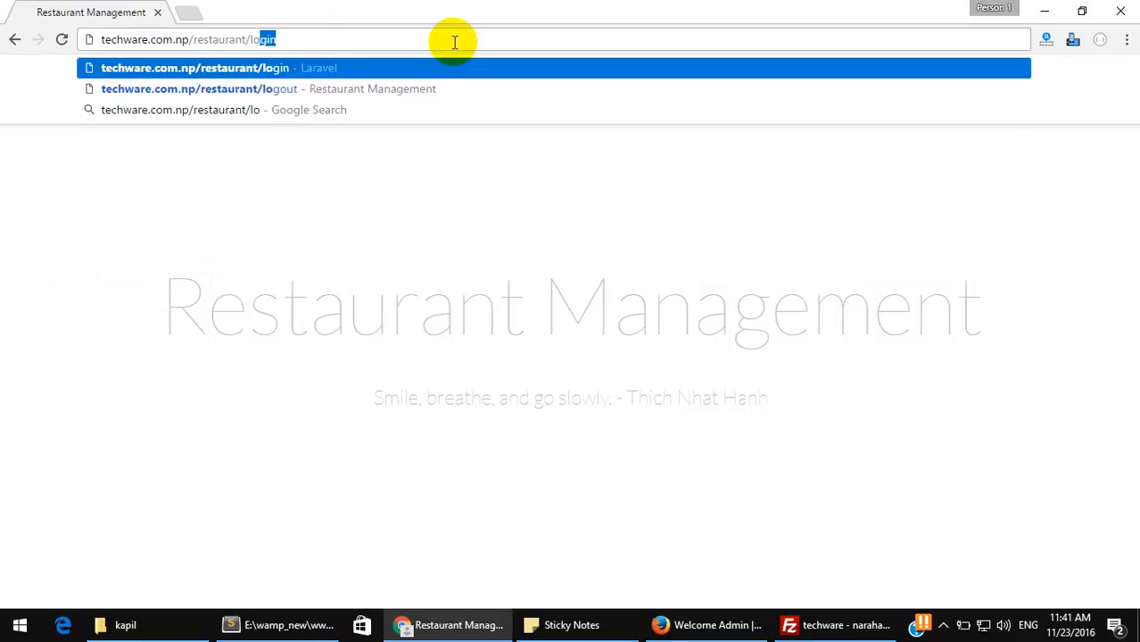
{"action": "type", "text": "o"}
{"action": "key", "text": "Return"}
Log in with the manager's email and password, and dismiss the browser's offer to save the password.
{"action": "double_click", "coordinate": [490, 176]}
{"action": "type", "text": "m"}
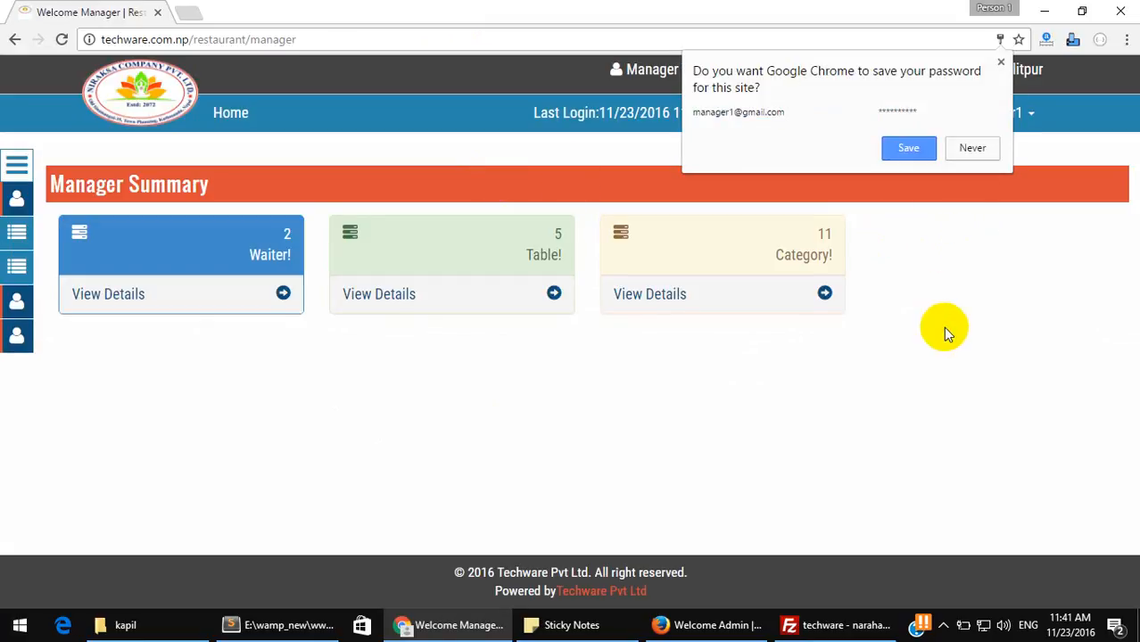
{"action": "left_click", "coordinate": [943, 327]}
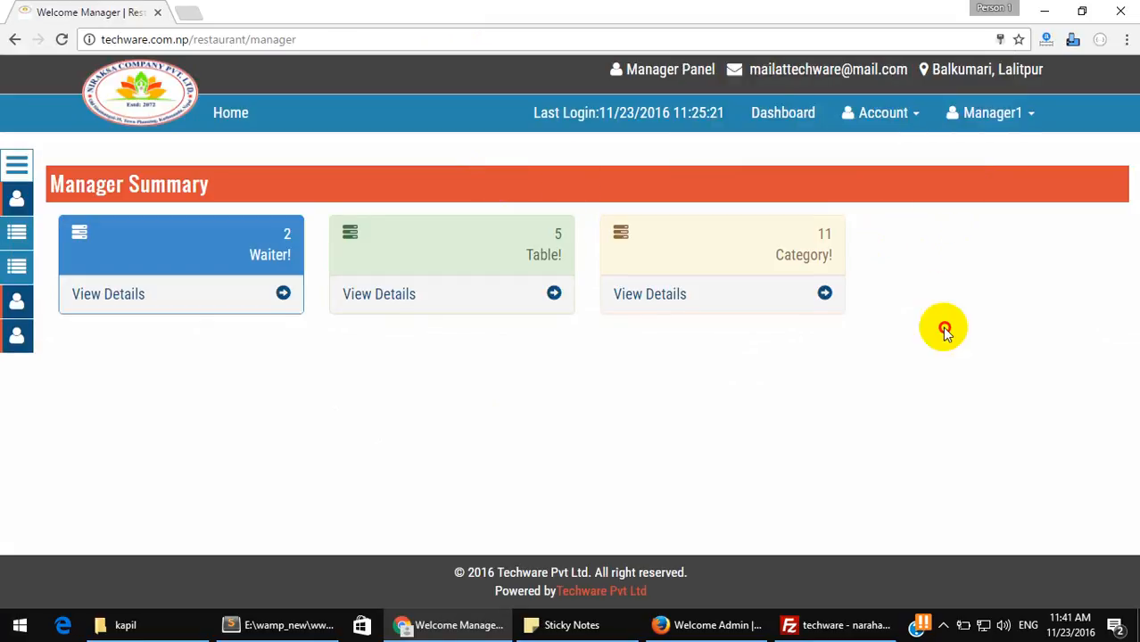
Open the manager panel's category list and view the Add New Category form without adding a category.
{"action": "left_click", "coordinate": [983, 115]}
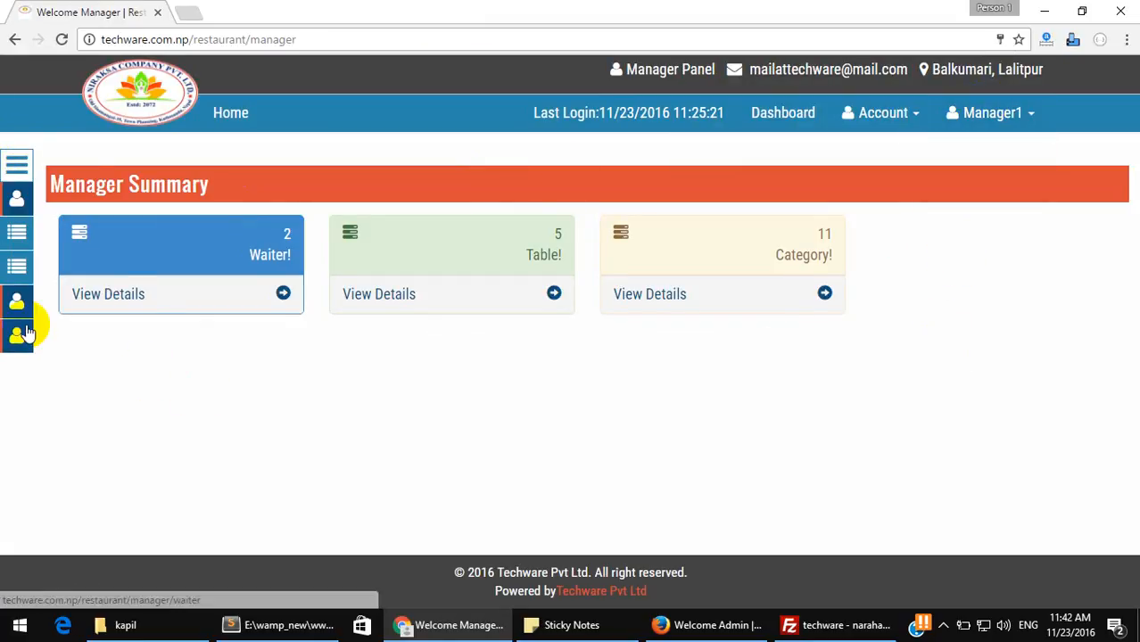
{"action": "left_click", "coordinate": [14, 160]}
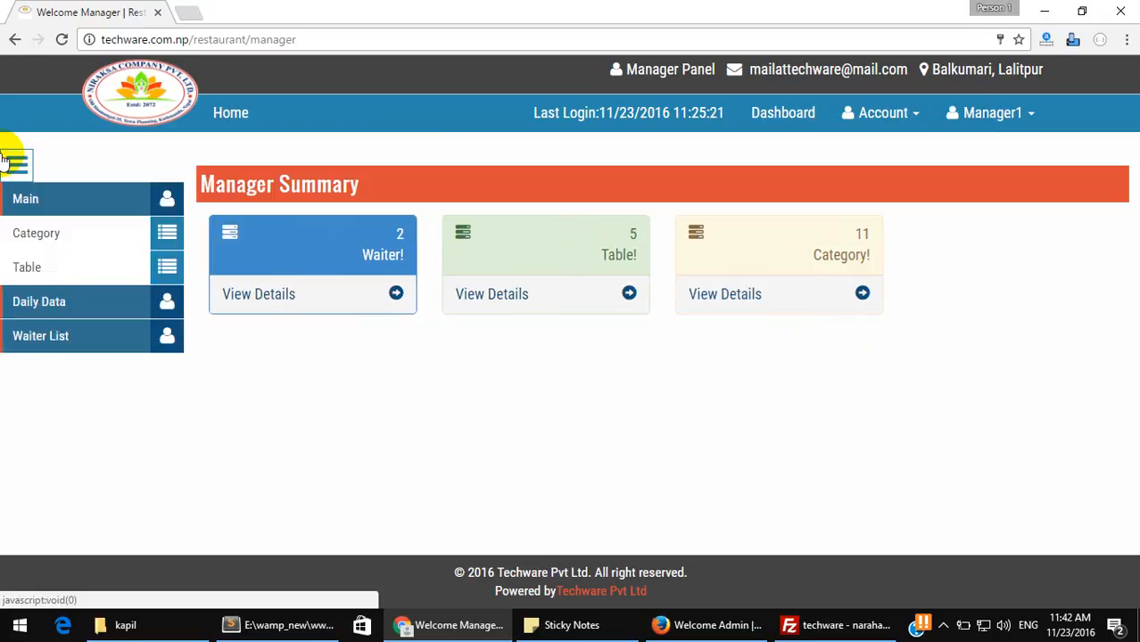
{"action": "left_click", "coordinate": [35, 233]}
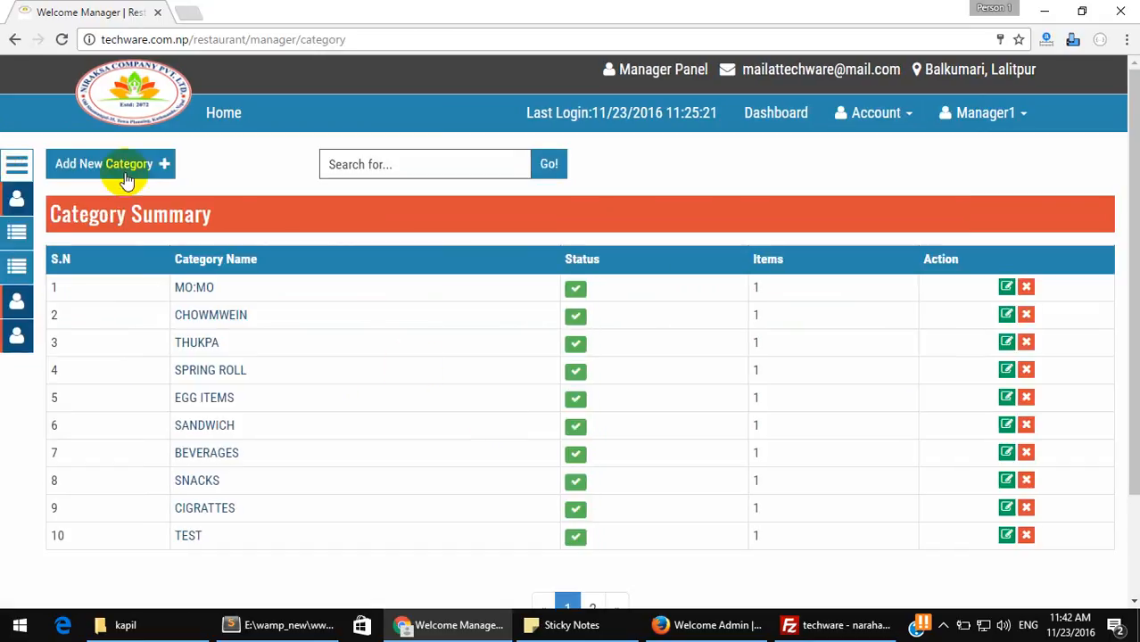
{"action": "left_click", "coordinate": [103, 170]}
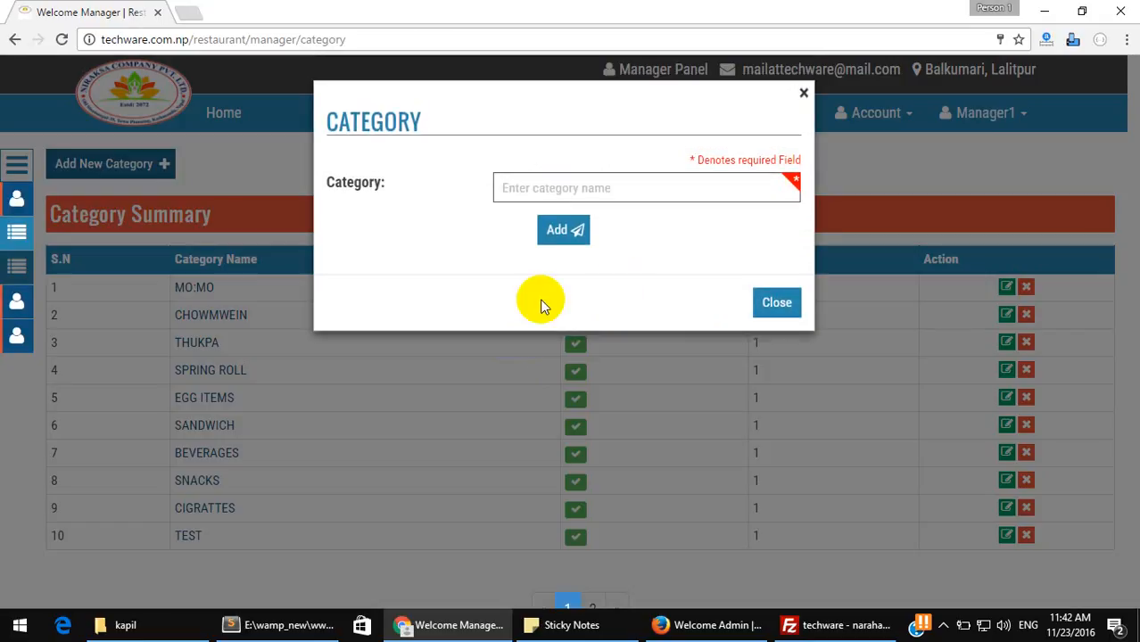
{"action": "left_click", "coordinate": [772, 303]}
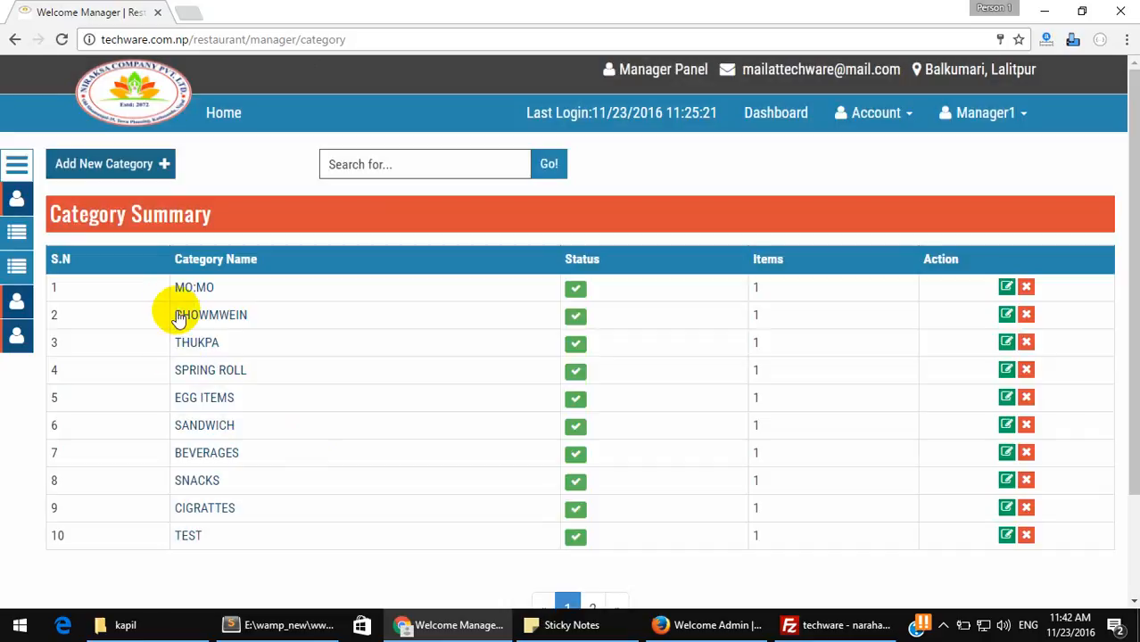
Review the categories on both pages of the list and check the Add New Category form again without adding one.
{"action": "left_click_drag", "start_coordinate": [173, 289], "coordinate": [237, 520]}
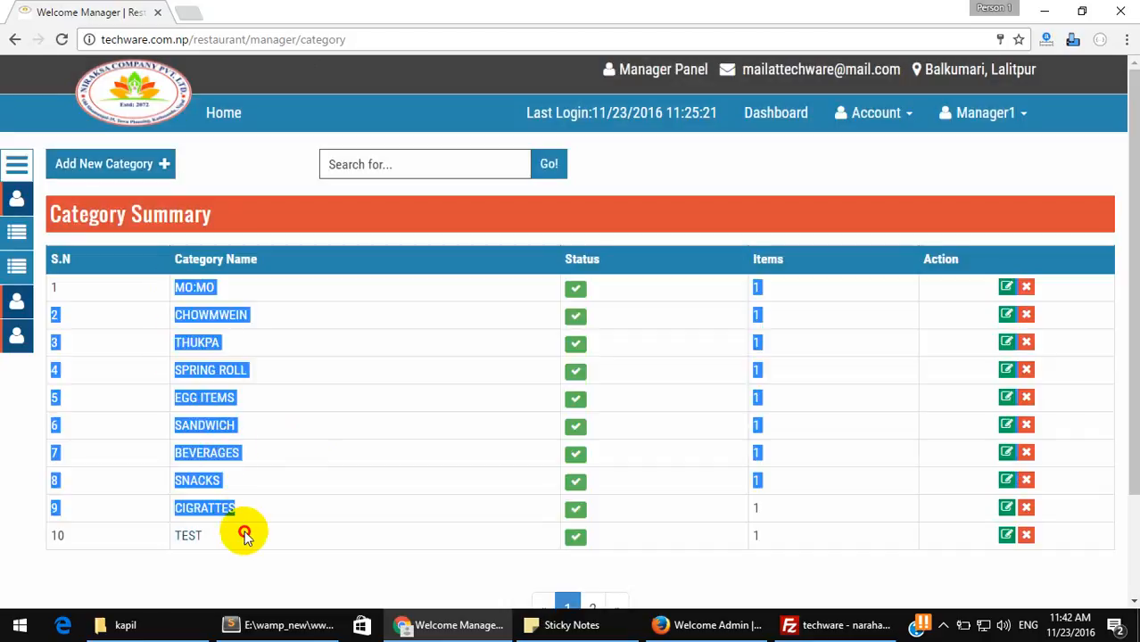
{"action": "left_click", "coordinate": [244, 533]}
{"action": "scroll", "coordinate": [358, 404], "scroll_direction": "down", "scroll_amount": 2}
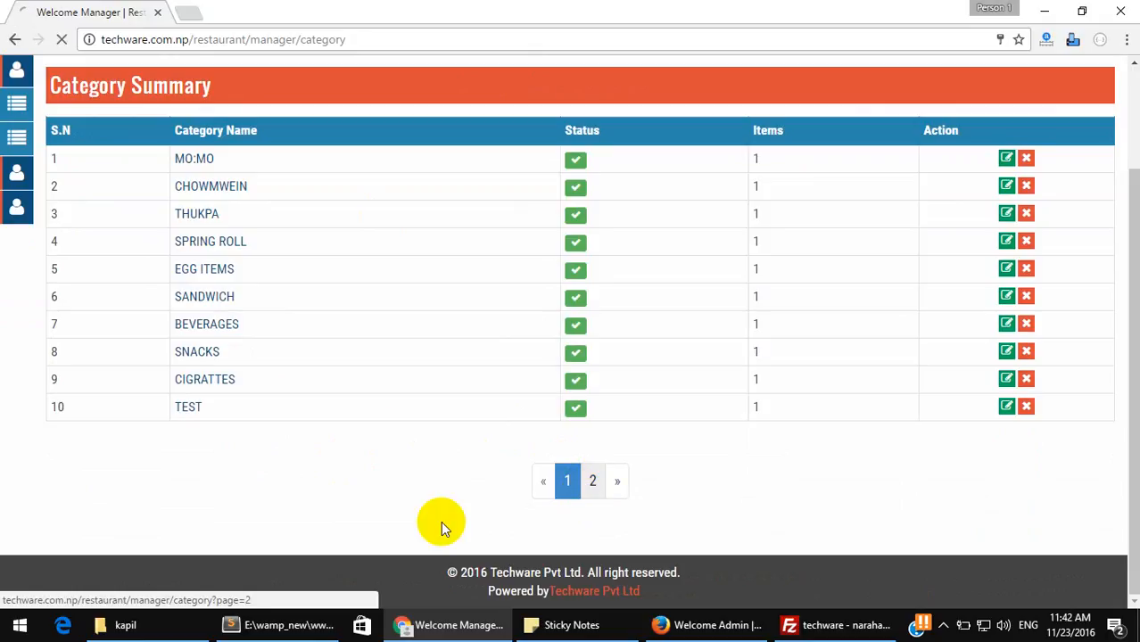
{"action": "left_click", "coordinate": [592, 486]}
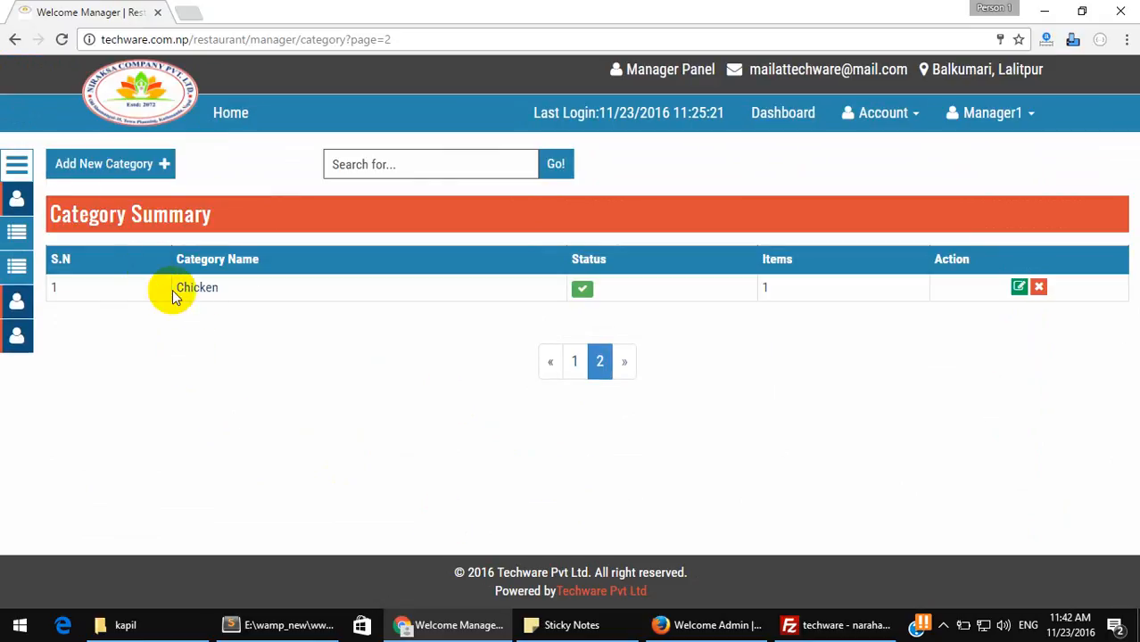
{"action": "left_click", "coordinate": [121, 166]}
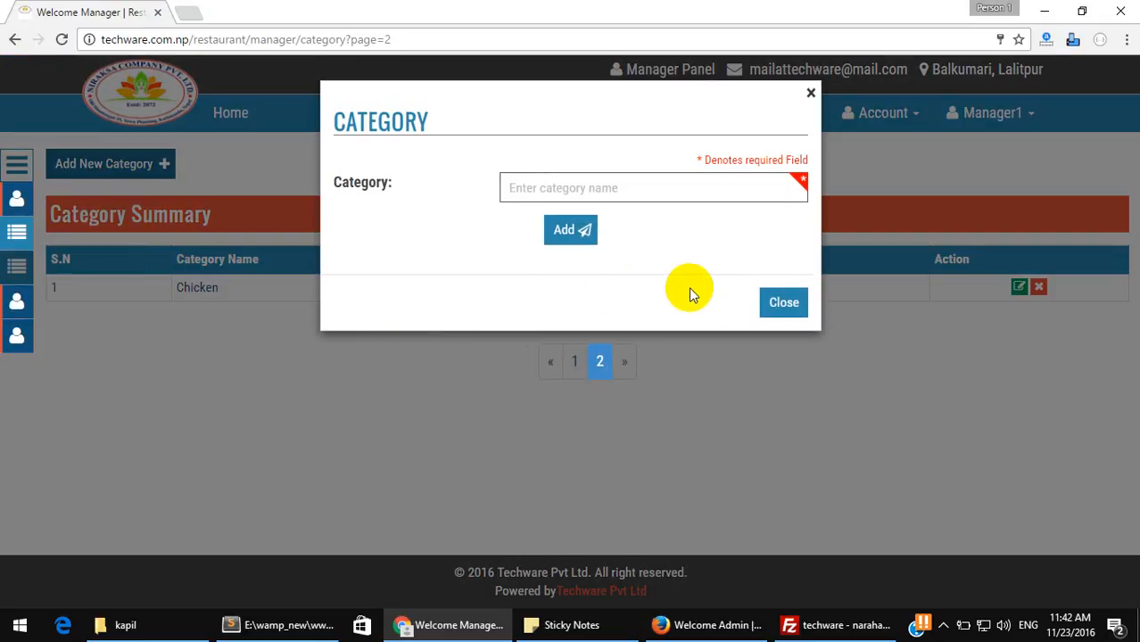
{"action": "left_click", "coordinate": [785, 302]}
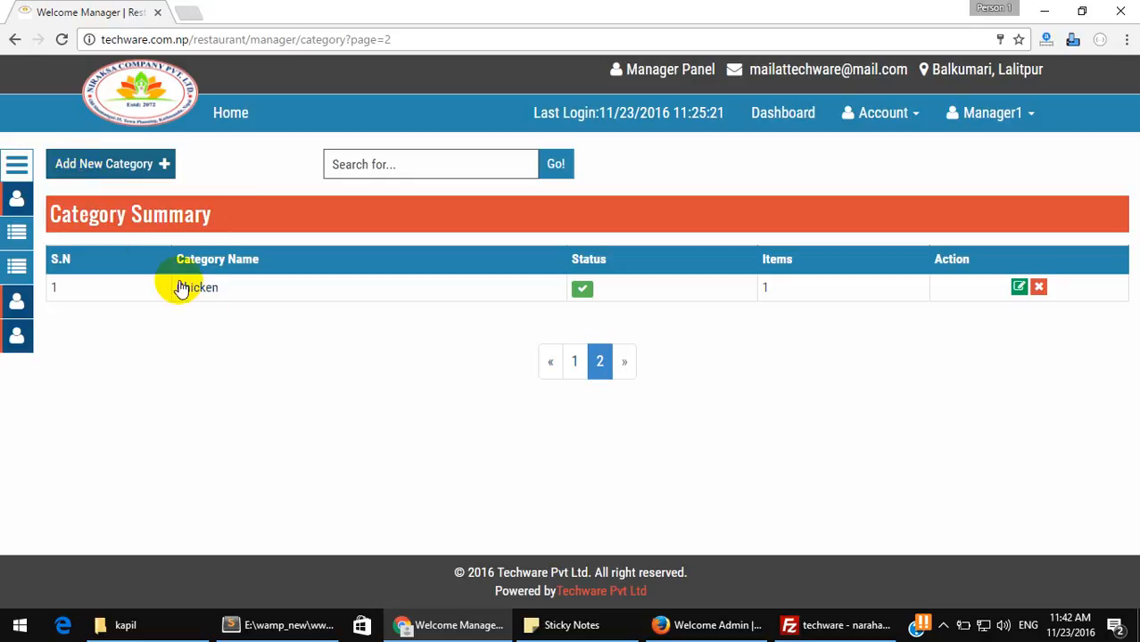
Open the MO:MO category's item list, check the Add New Item form without adding an item, and review the listed item names.
{"action": "left_click", "coordinate": [19, 231]}
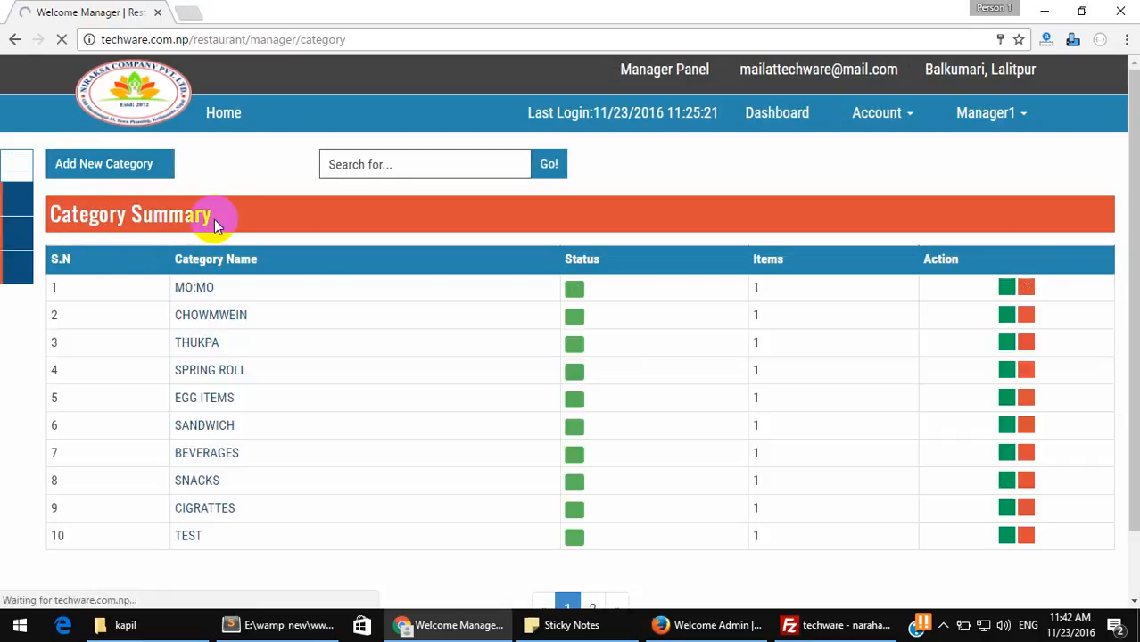
{"action": "left_click", "coordinate": [203, 288]}
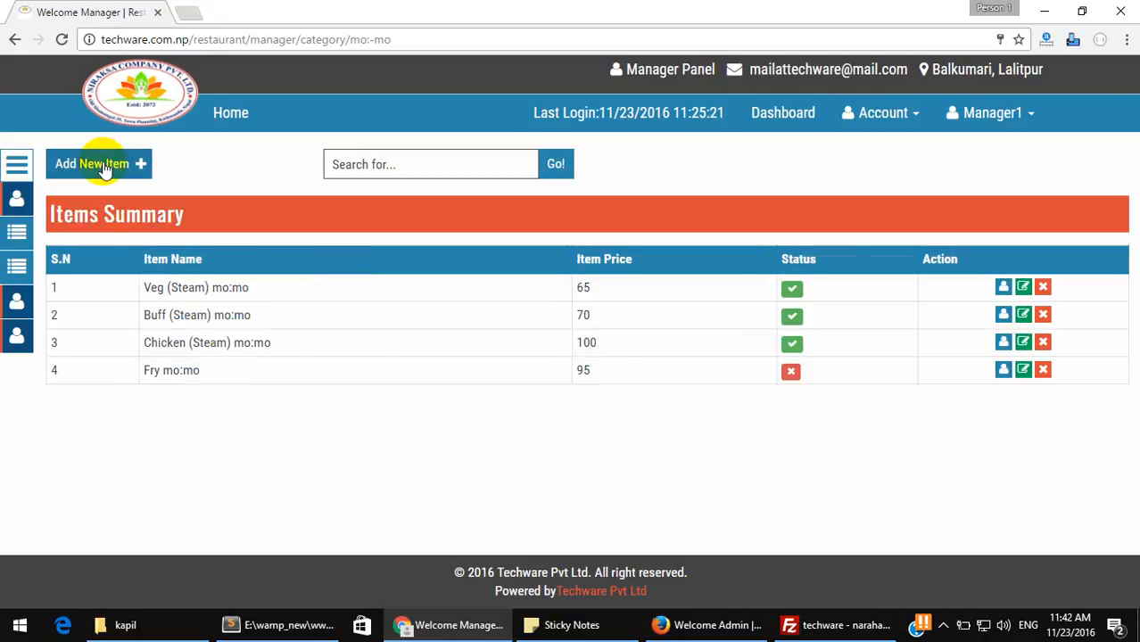
{"action": "left_click", "coordinate": [105, 166]}
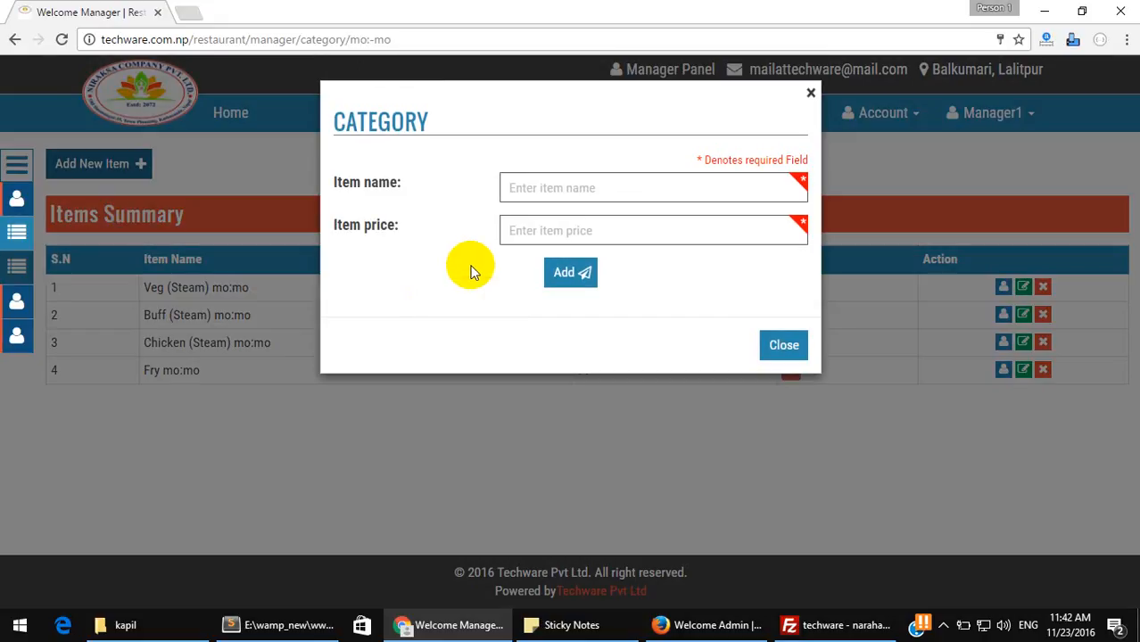
{"action": "left_click", "coordinate": [553, 190]}
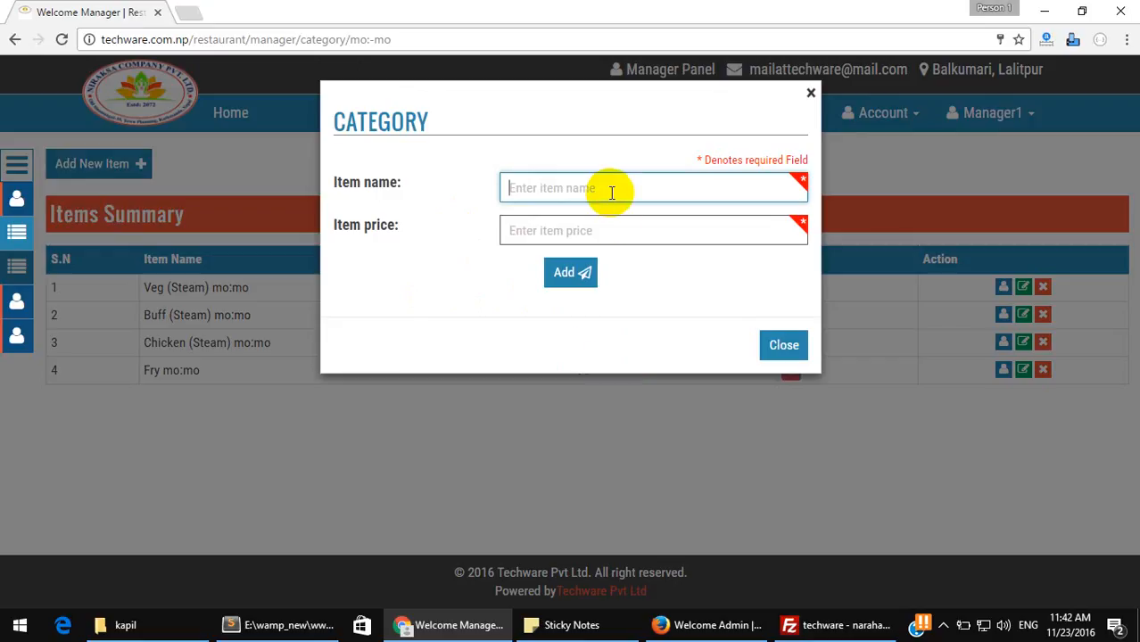
{"action": "left_click", "coordinate": [772, 346]}
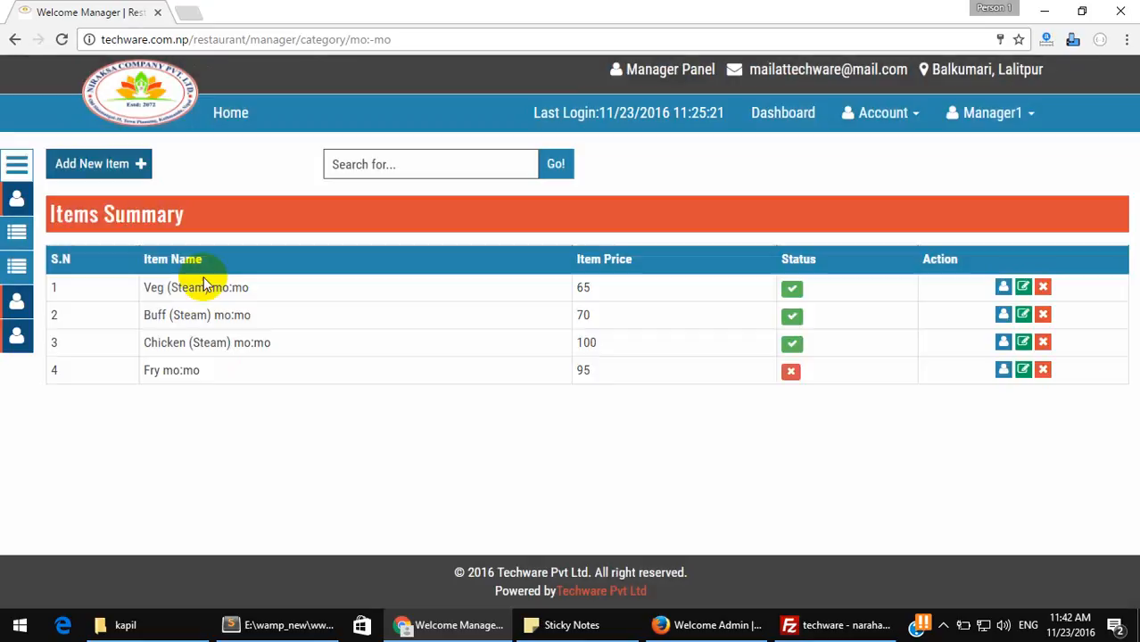
{"action": "left_click_drag", "start_coordinate": [152, 288], "coordinate": [216, 369]}
{"action": "left_click", "coordinate": [220, 373]}
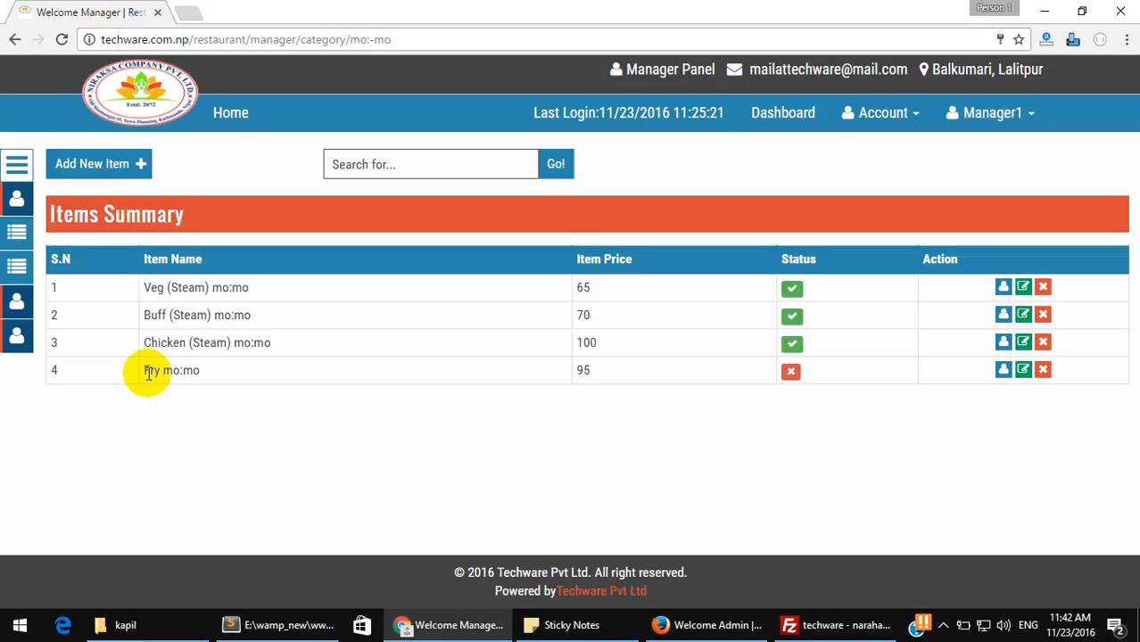
Change the status of the Fry mo:mo item to active and confirm the change.
{"action": "left_click", "coordinate": [791, 372]}
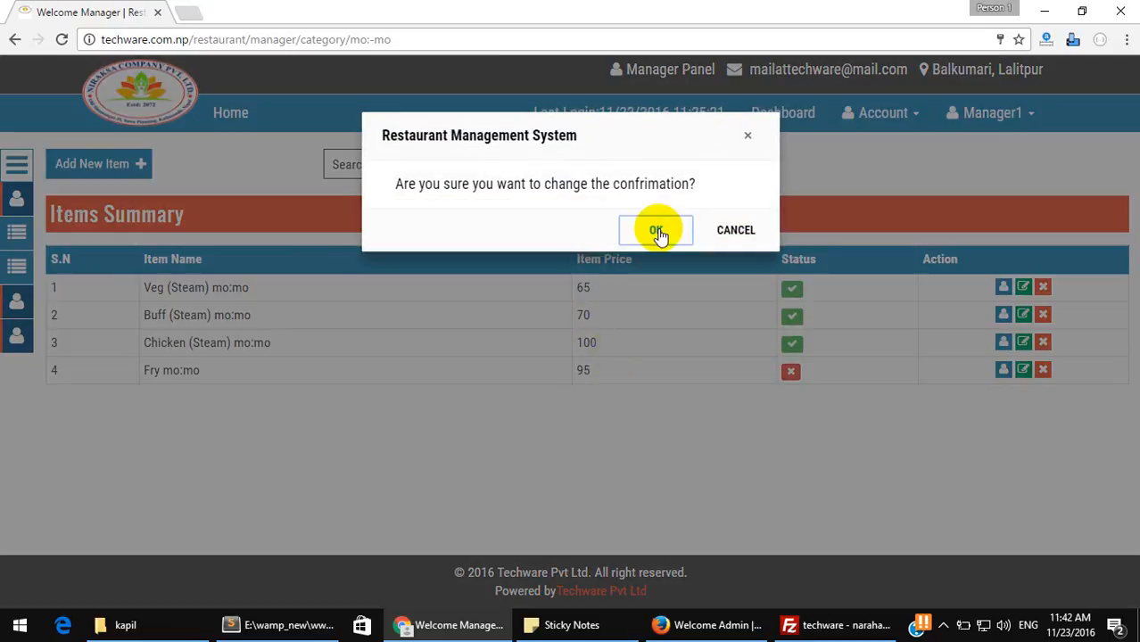
{"action": "left_click", "coordinate": [657, 232]}
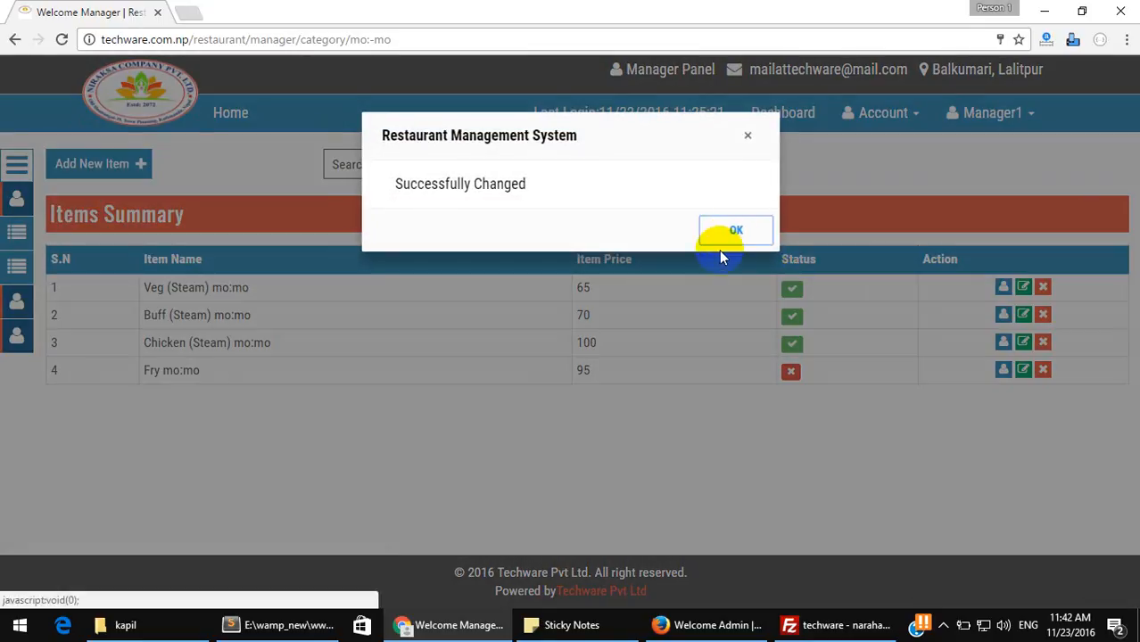
{"action": "left_click", "coordinate": [731, 229]}
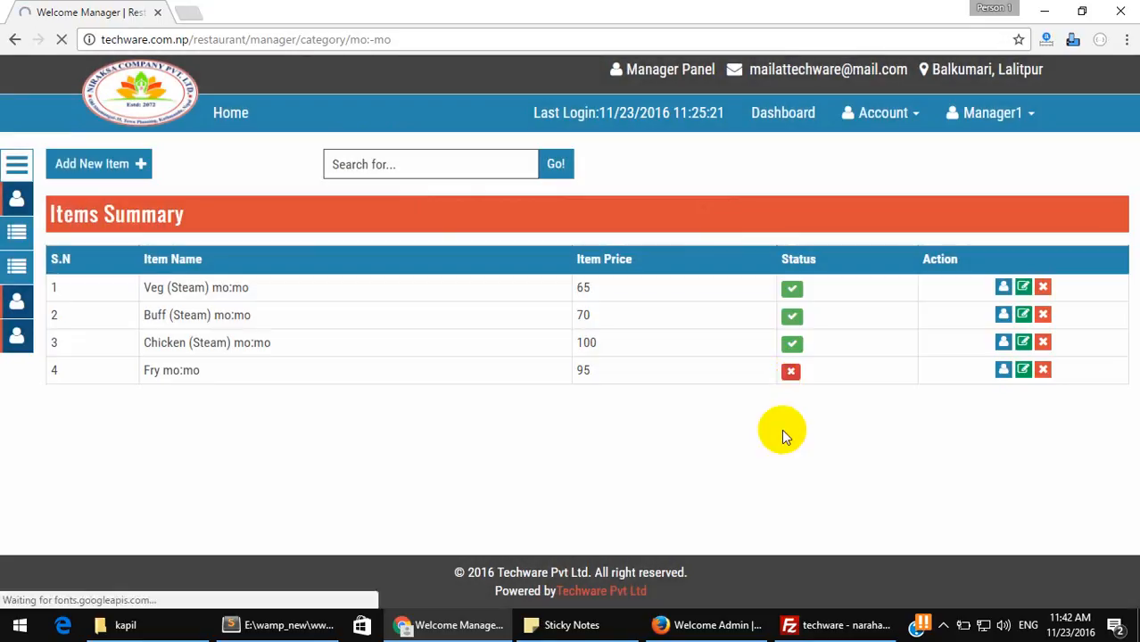
Open the manager panel's table list, review the tables, and view the Add New Table form without adding one.
{"action": "left_click", "coordinate": [14, 161]}
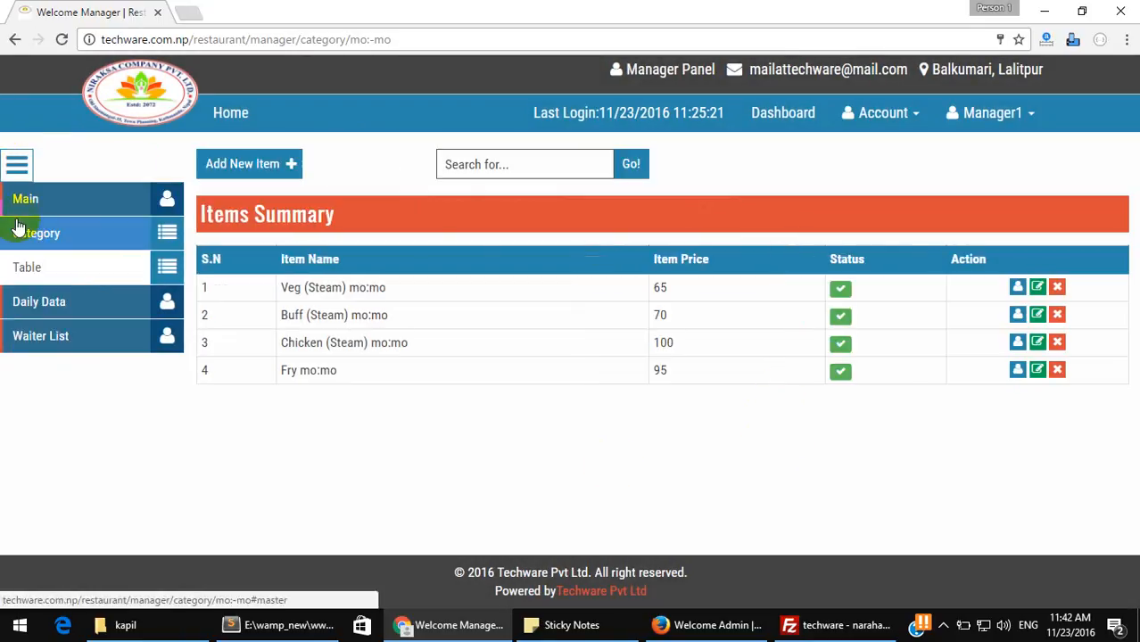
{"action": "left_click", "coordinate": [25, 264]}
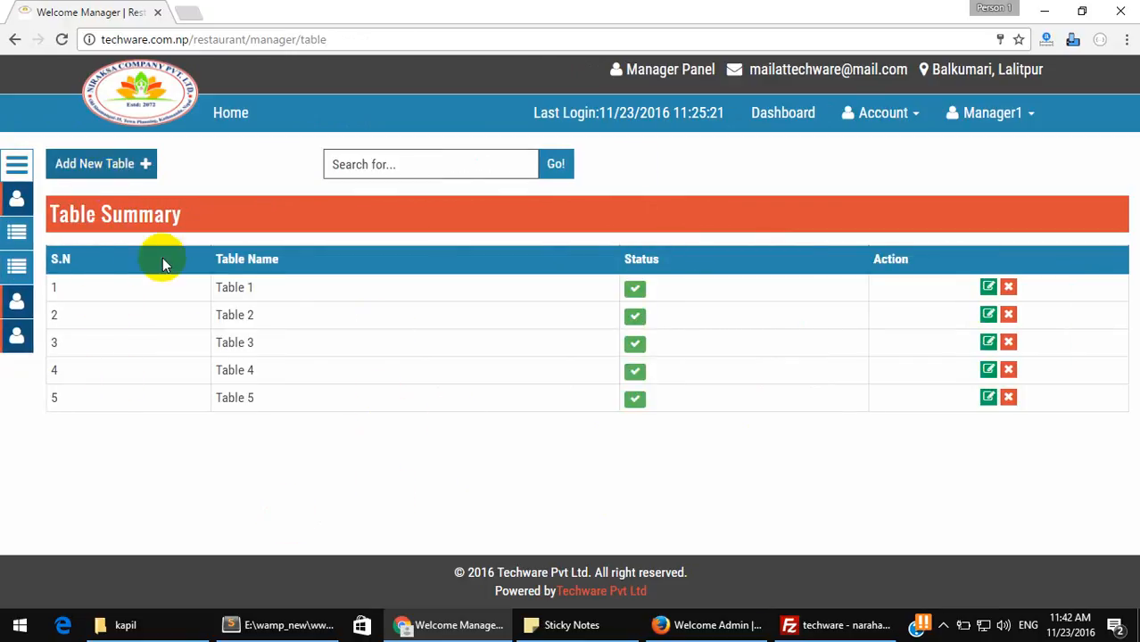
{"action": "left_click_drag", "start_coordinate": [215, 287], "coordinate": [256, 395]}
{"action": "left_click", "coordinate": [272, 407]}
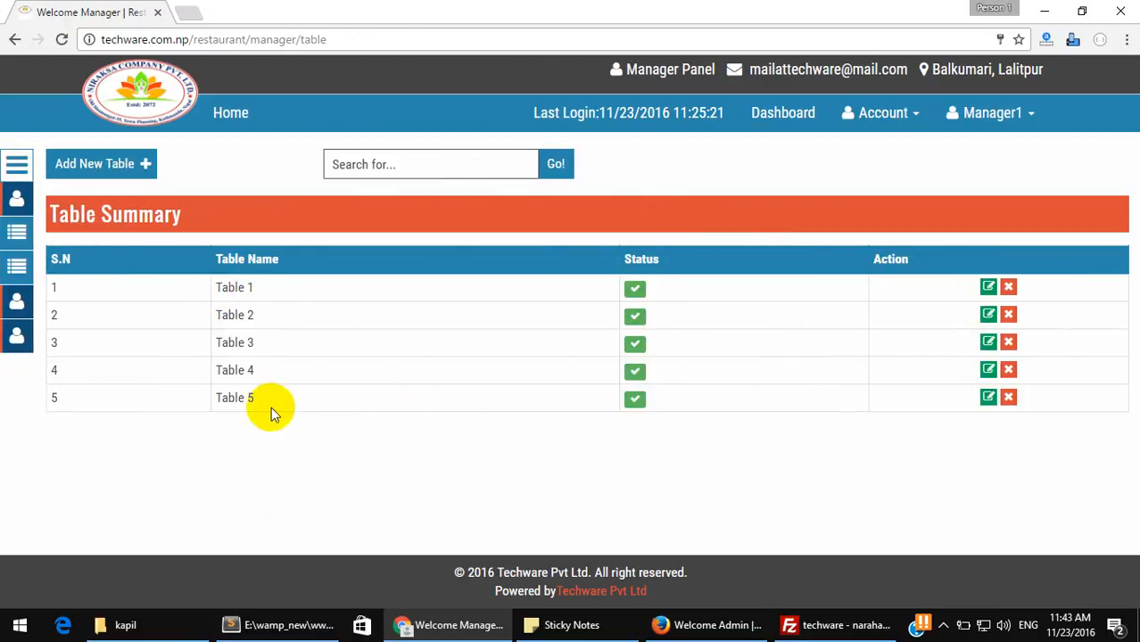
{"action": "left_click", "coordinate": [103, 168]}
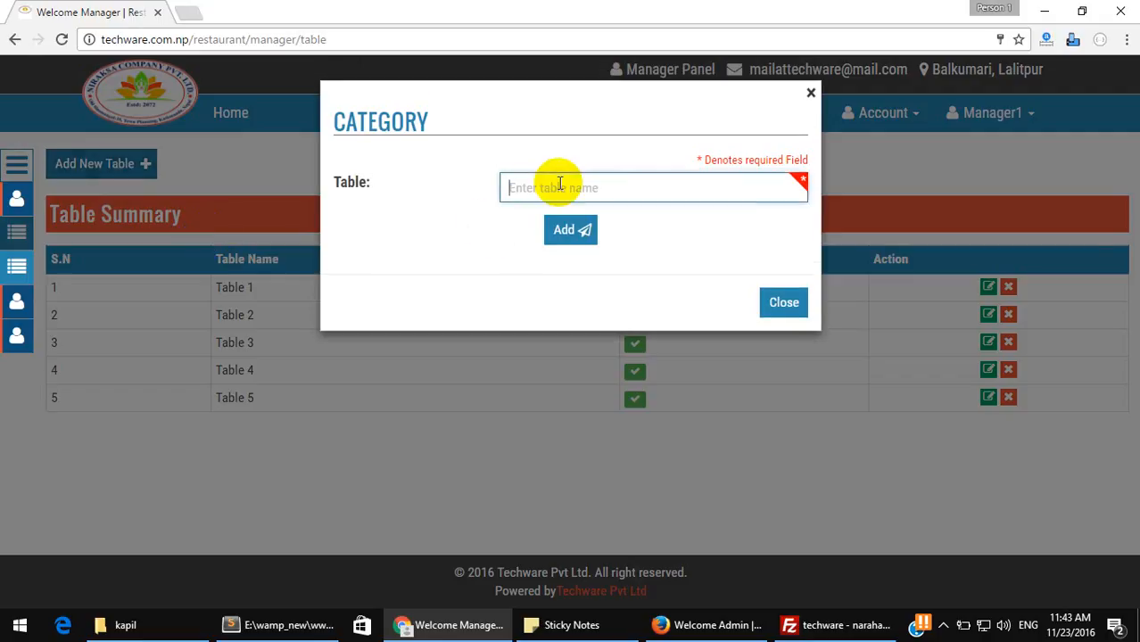
{"action": "left_click", "coordinate": [558, 183]}
{"action": "left_click", "coordinate": [784, 303]}
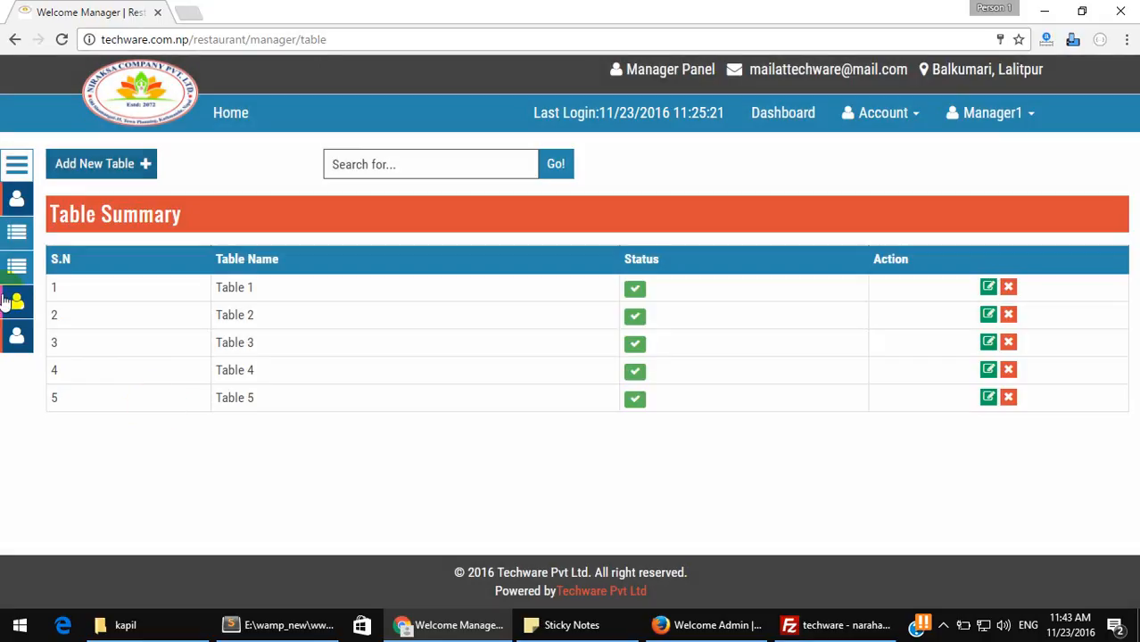
Open the Create waiter membership form and look through its name, address, email, gender, contact and image fields.
{"action": "left_click", "coordinate": [15, 161]}
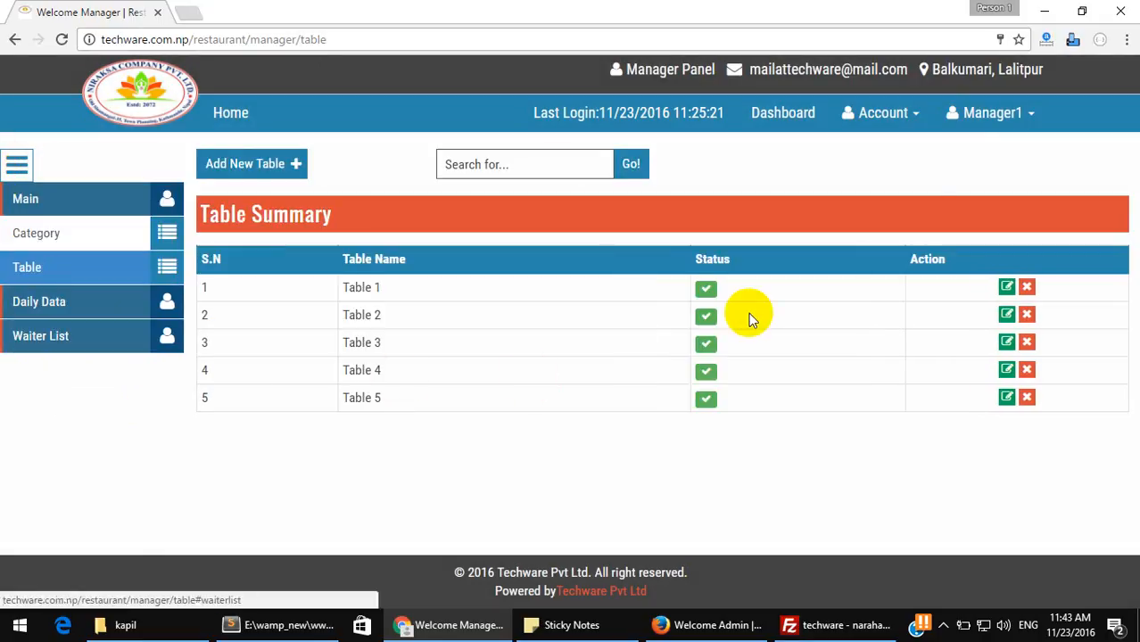
{"action": "left_click", "coordinate": [1004, 117]}
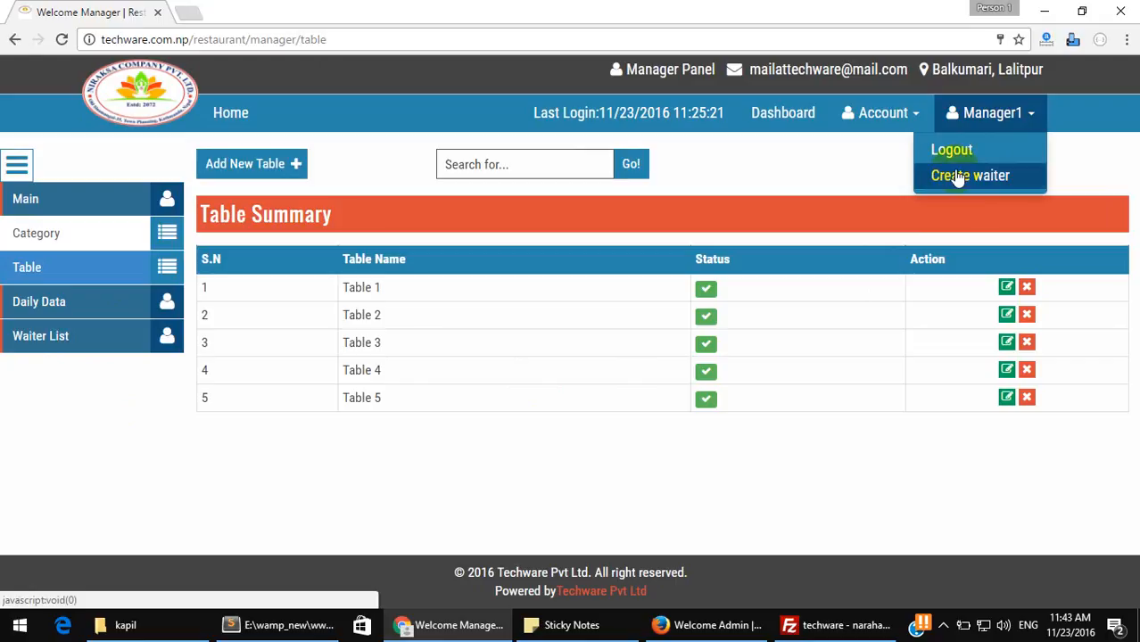
{"action": "left_click", "coordinate": [956, 177]}
{"action": "left_click", "coordinate": [432, 209]}
{"action": "left_click", "coordinate": [447, 287]}
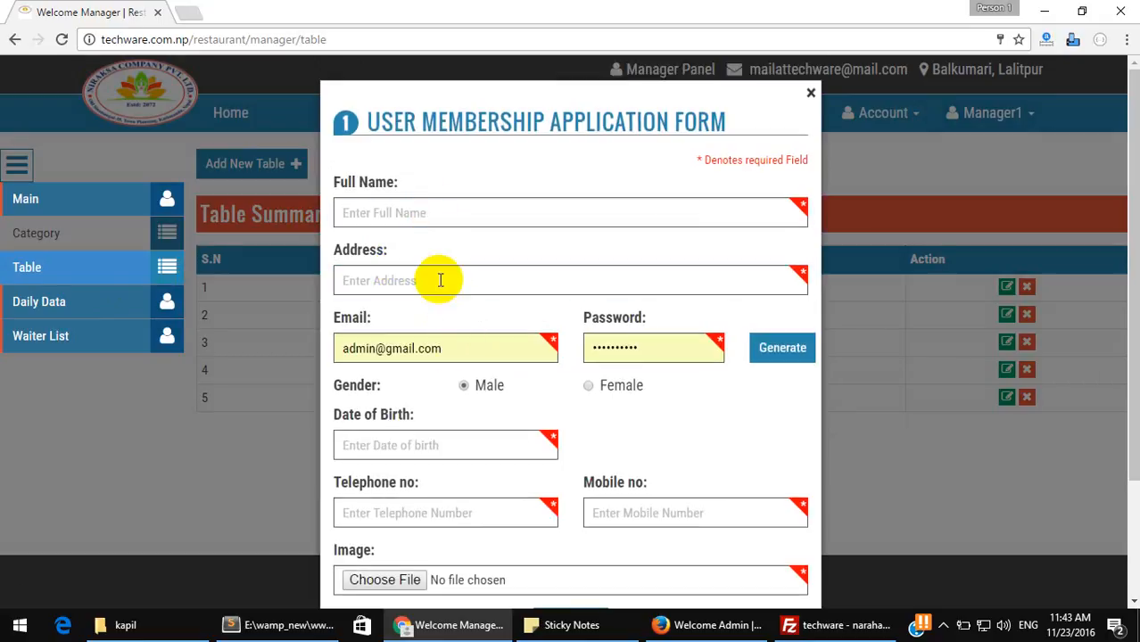
{"action": "left_click", "coordinate": [438, 216]}
{"action": "left_click", "coordinate": [448, 279]}
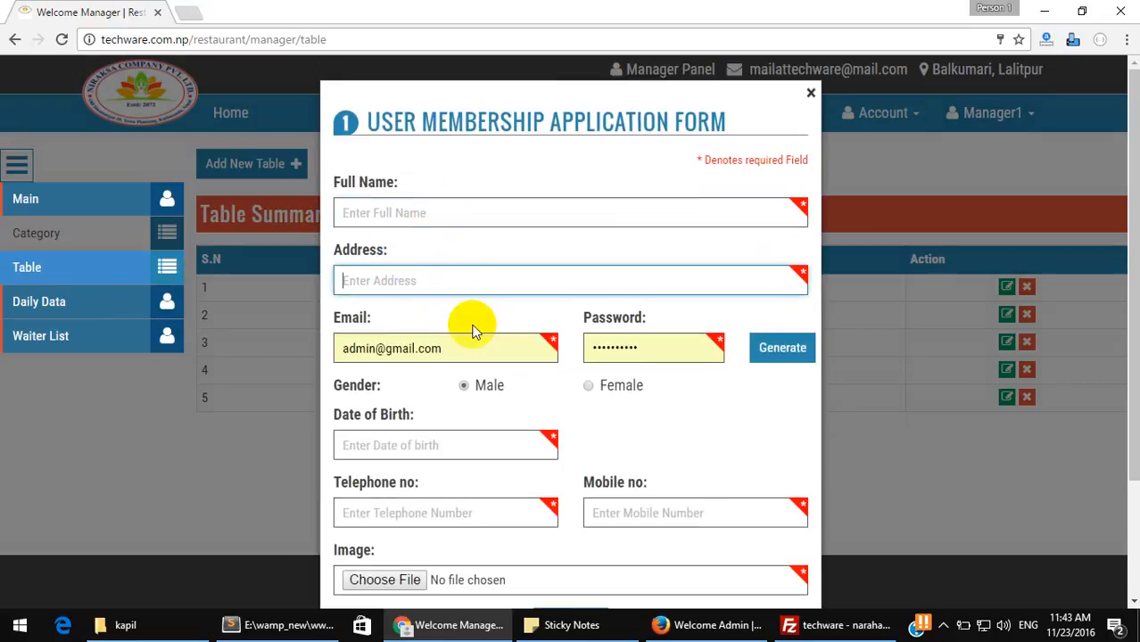
{"action": "left_click", "coordinate": [510, 352]}
{"action": "left_click", "coordinate": [640, 427]}
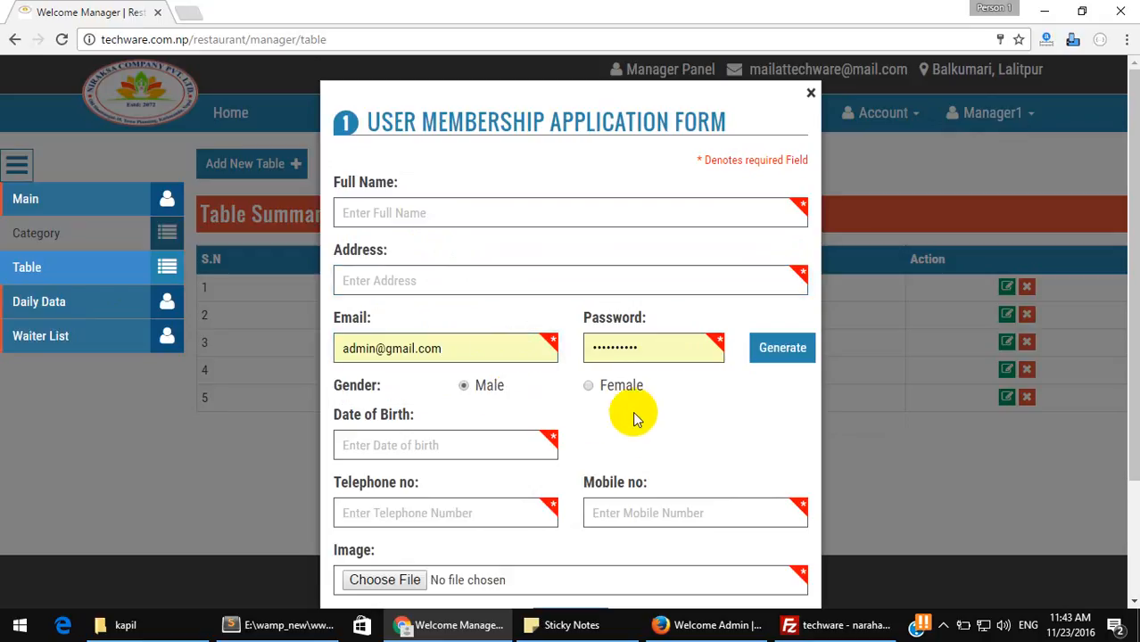
{"action": "scroll", "coordinate": [640, 428], "scroll_direction": "down", "scroll_amount": 2}
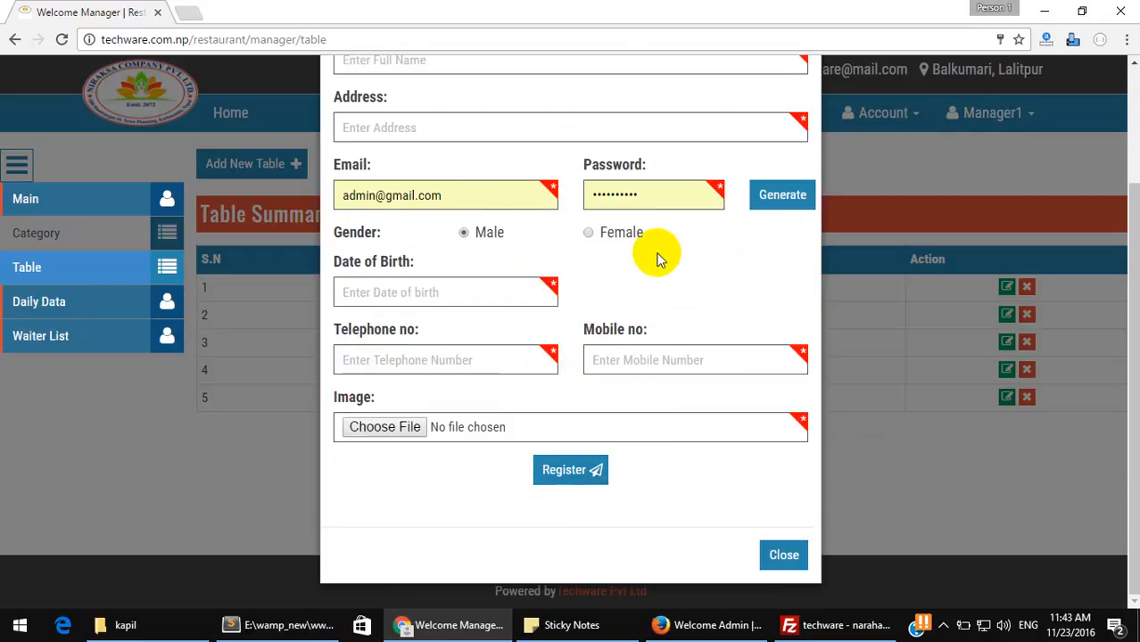
Generate a password in the waiter form, check the email field, and close the form without registering a waiter.
{"action": "double_click", "coordinate": [679, 192]}
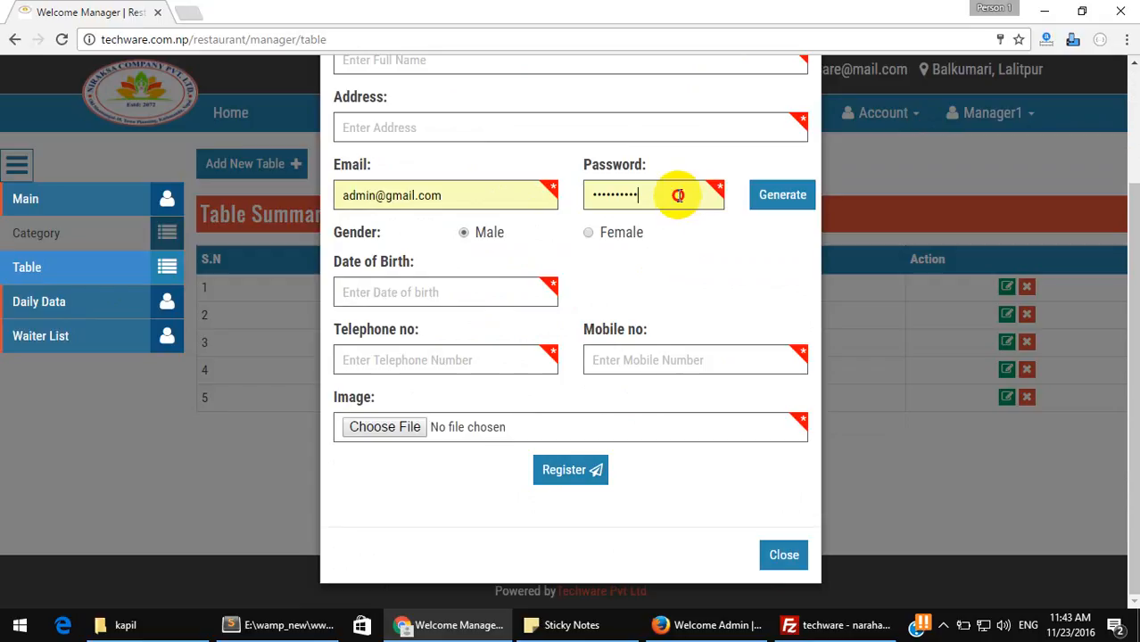
{"action": "left_click", "coordinate": [771, 205]}
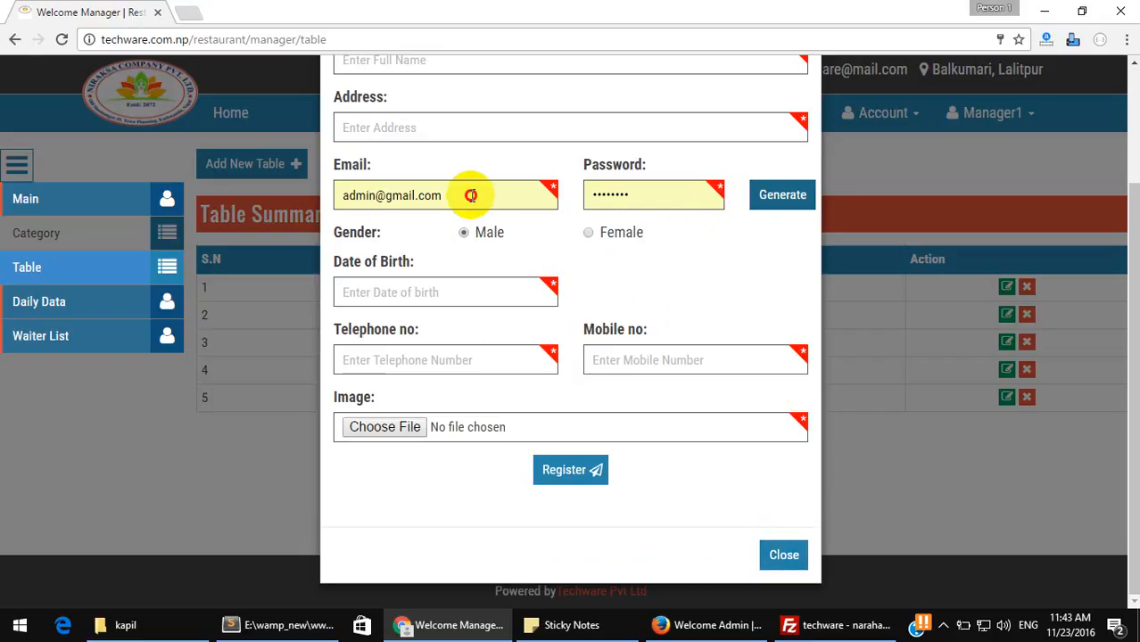
{"action": "left_click_drag", "start_coordinate": [472, 195], "coordinate": [300, 194]}
{"action": "left_click", "coordinate": [675, 290]}
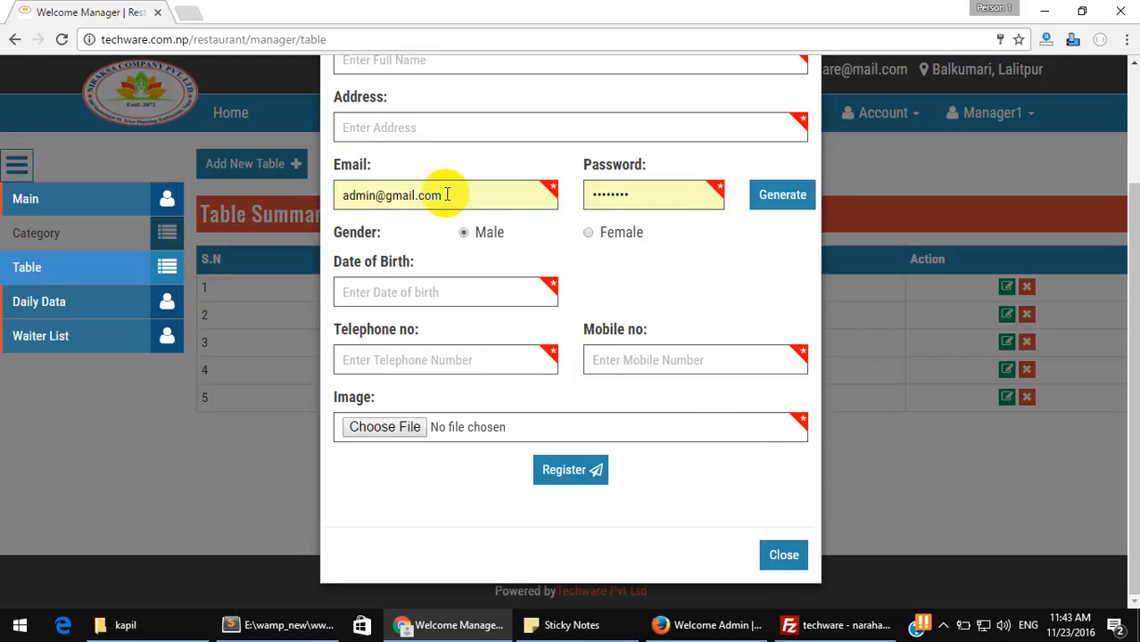
{"action": "left_click", "coordinate": [783, 556]}
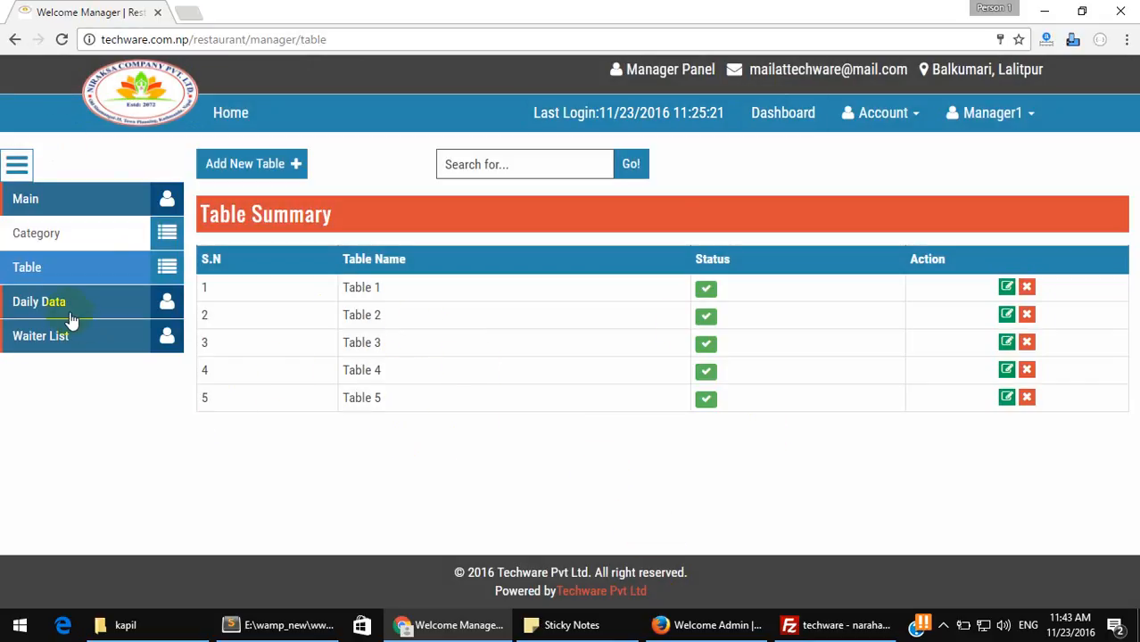
Open the Detail page of the Waiter List and review the waiter names in the summary.
{"action": "left_click", "coordinate": [27, 335]}
{"action": "left_click", "coordinate": [38, 319]}
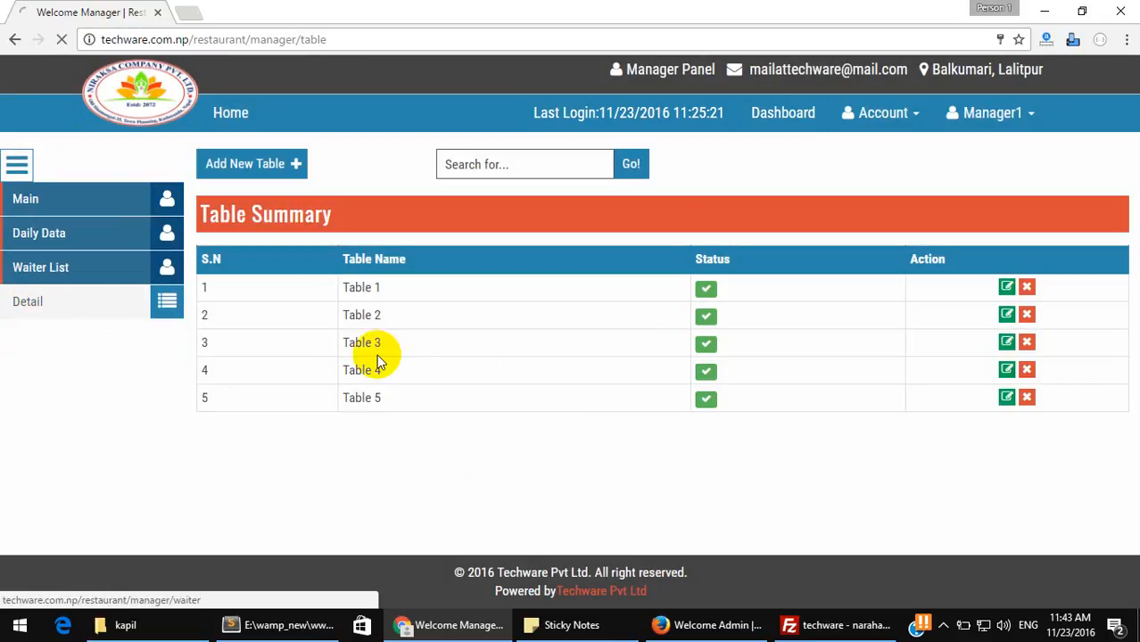
{"action": "double_click", "coordinate": [276, 288]}
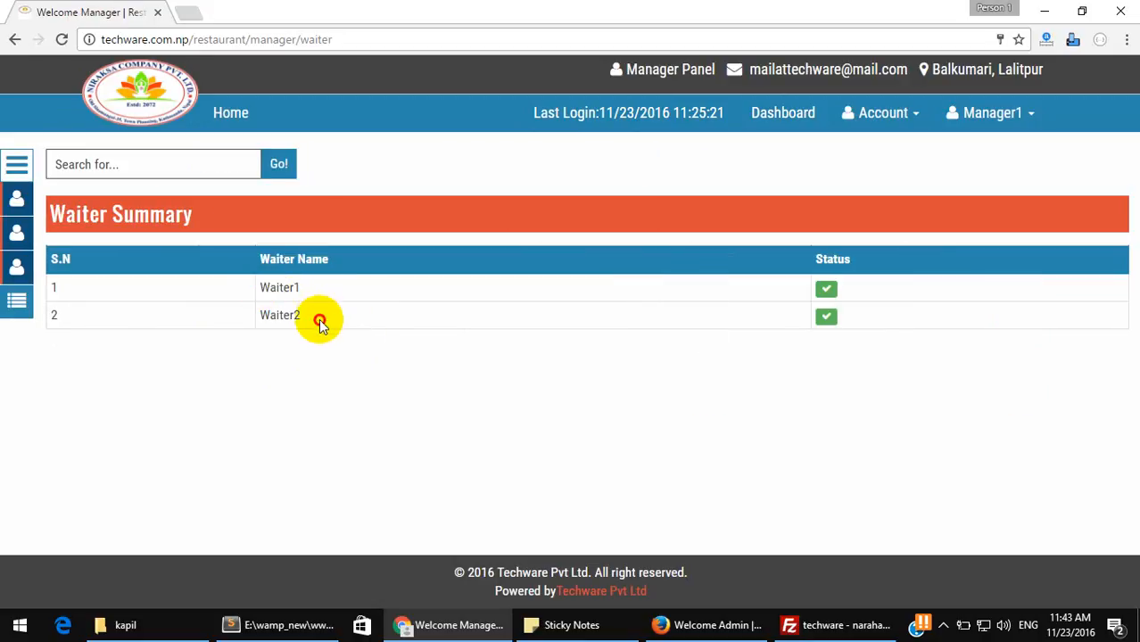
{"action": "mouse_move", "coordinate": [318, 321]}
{"action": "left_mouse_down"}
{"action": "mouse_move", "coordinate": [250, 288]}
{"action": "mouse_move", "coordinate": [308, 316]}
{"action": "left_mouse_up"}
{"action": "left_click", "coordinate": [264, 292]}
{"action": "left_click", "coordinate": [255, 287]}
Switch to the Firefox window showing the admin panel and log out of the admin account.
{"action": "left_click", "coordinate": [714, 627]}
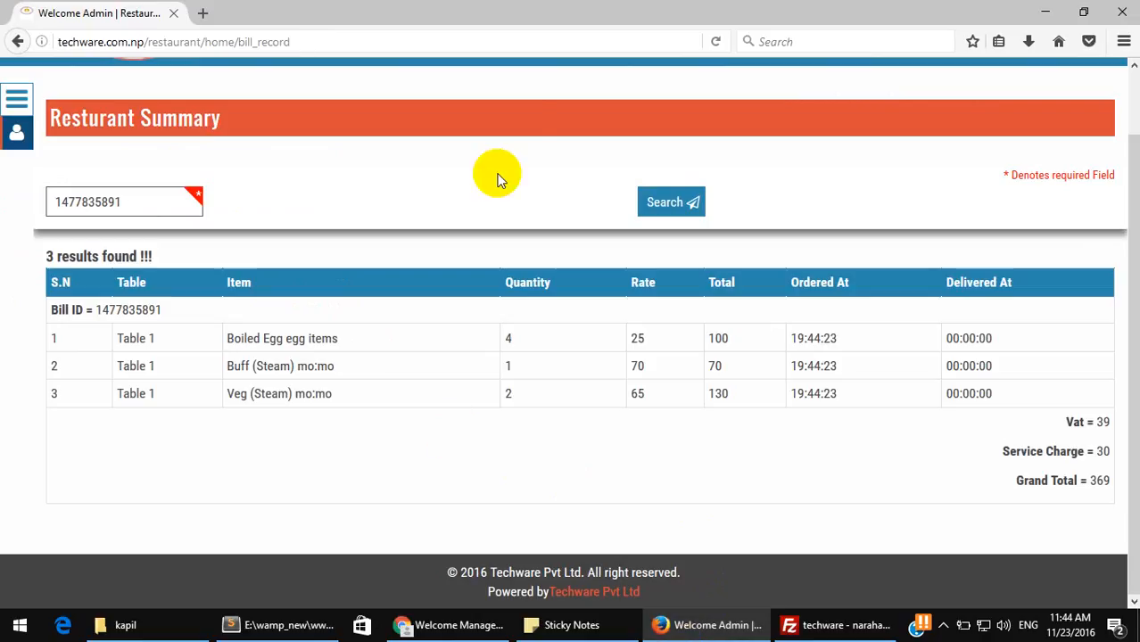
{"action": "scroll", "coordinate": [509, 170], "scroll_direction": "up", "scroll_amount": 2}
{"action": "left_click", "coordinate": [991, 116]}
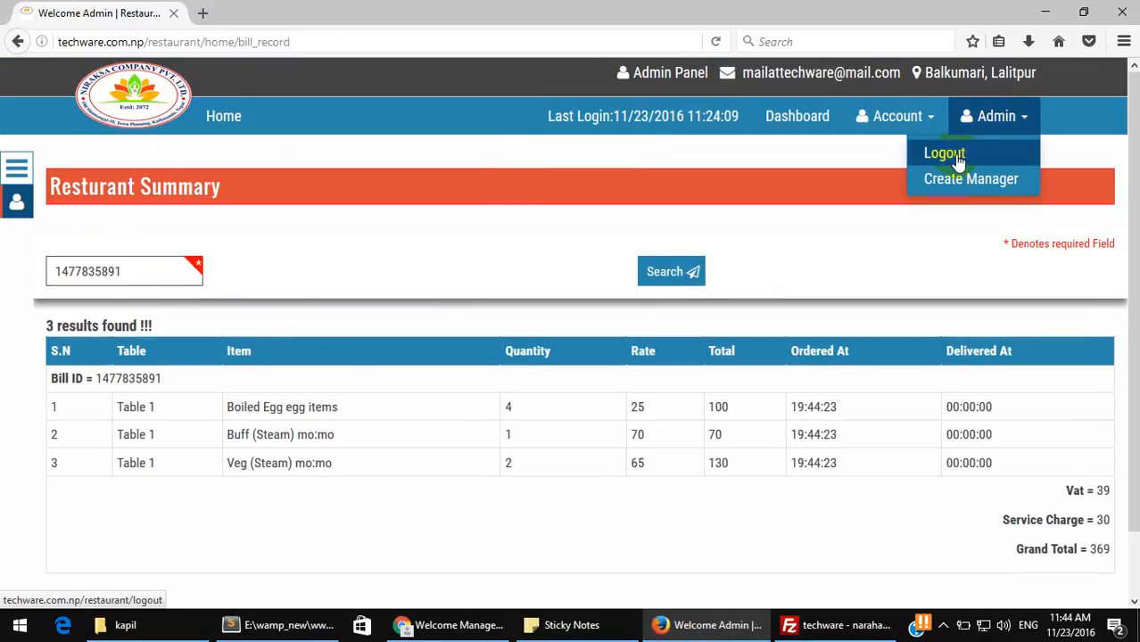
{"action": "left_click", "coordinate": [954, 153]}
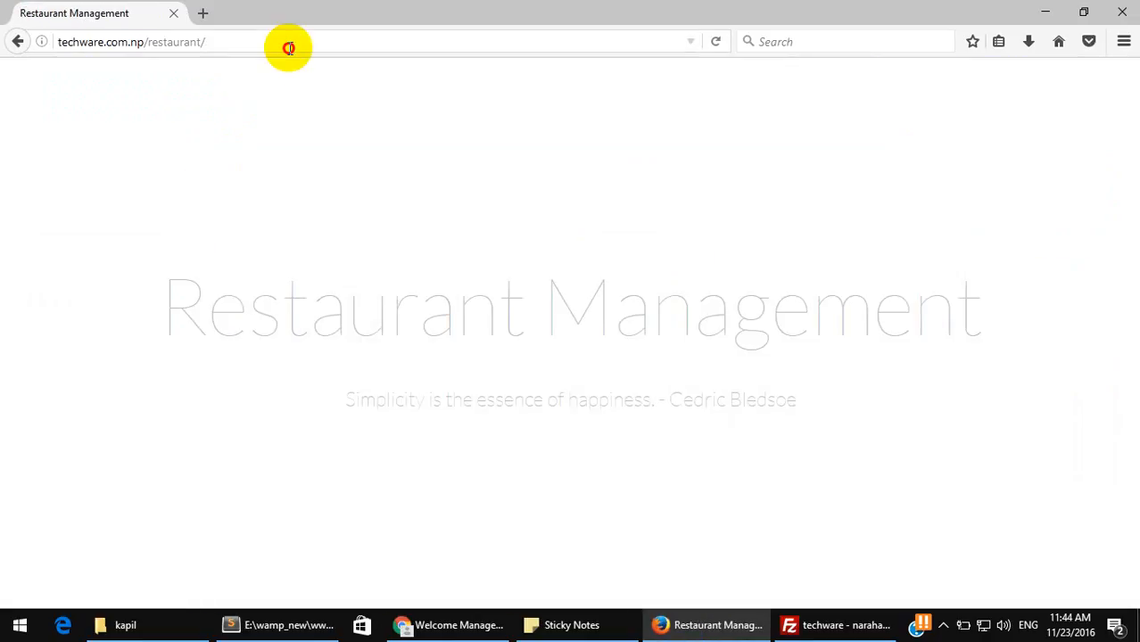
{"action": "left_click", "coordinate": [348, 47]}
{"action": "key", "text": "End"}
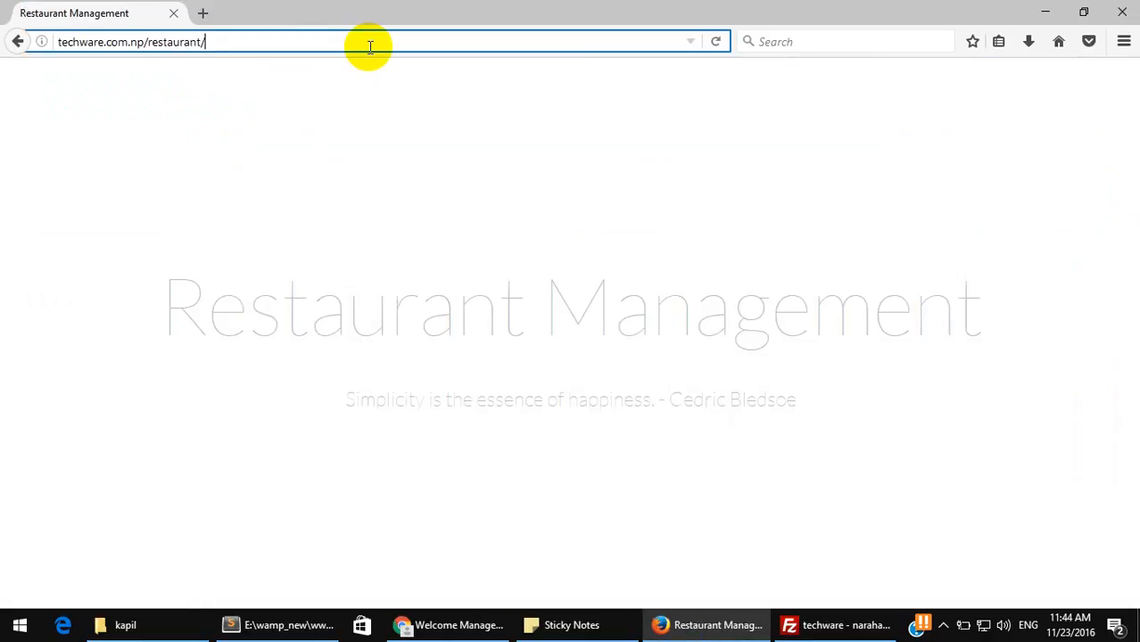
{"action": "type", "text": "lo"}
{"action": "key", "text": "Delete"}
{"action": "key", "text": "Return"}
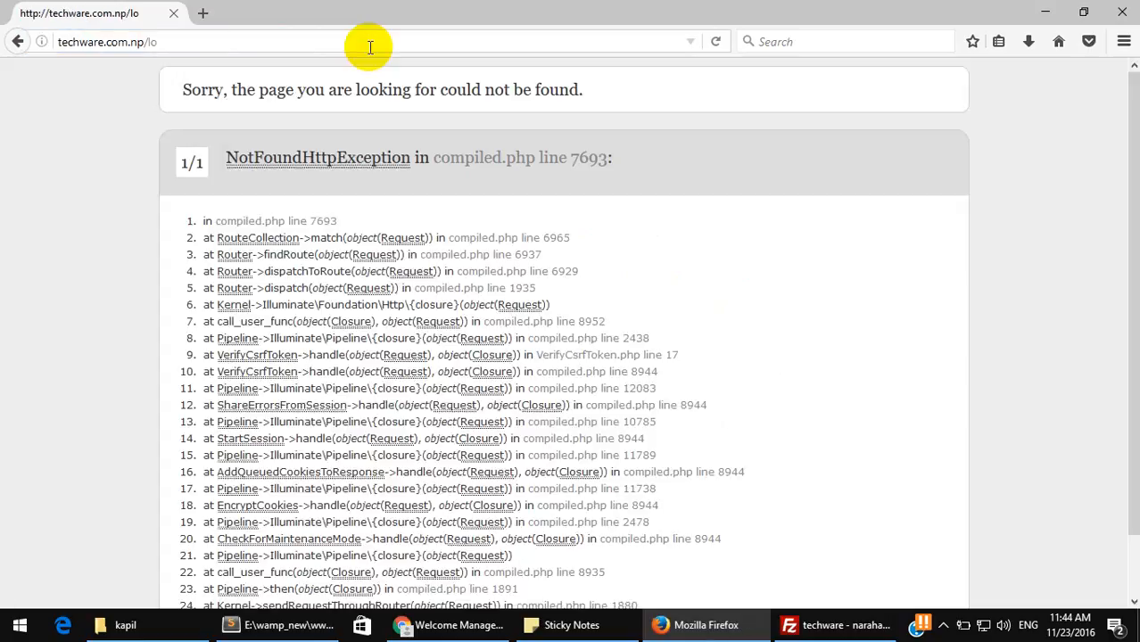
{"action": "left_click", "coordinate": [32, 43]}
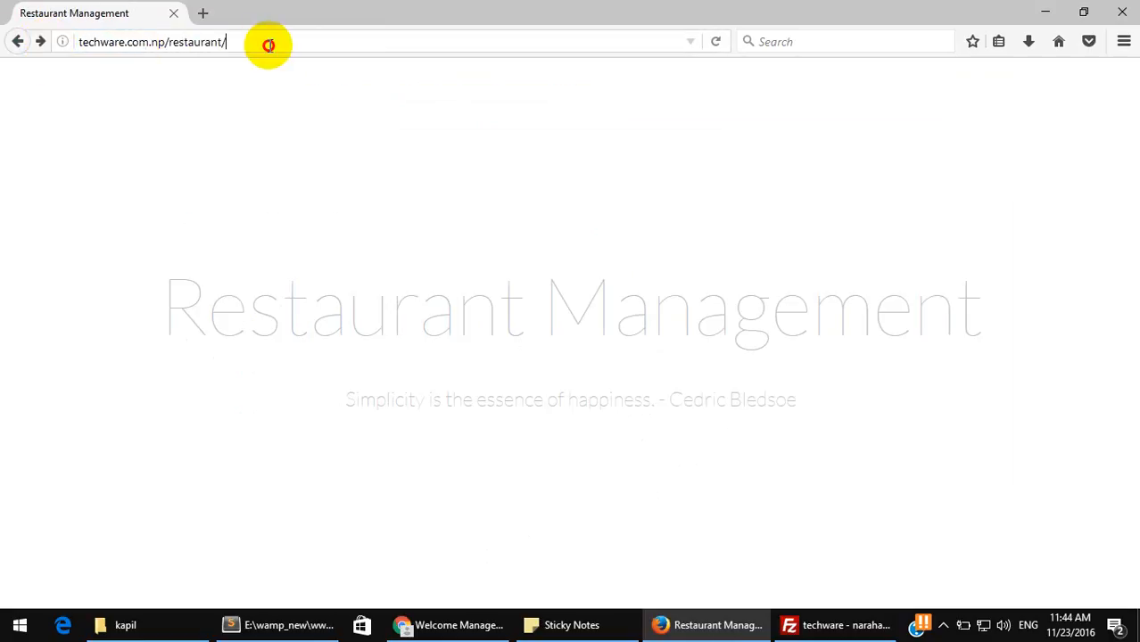
Open techware.com.np/restaurant/login and log in with the prefilled waiter email and password.
{"action": "left_click", "coordinate": [330, 45]}
{"action": "key", "text": "End"}
{"action": "type", "text": "lo"}
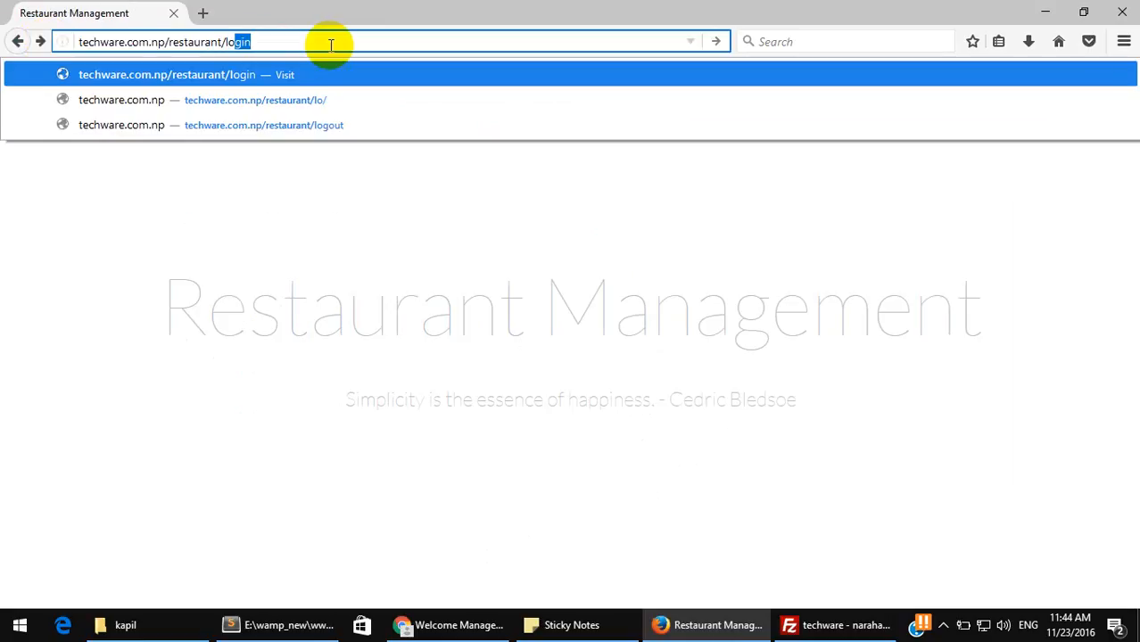
{"action": "key", "text": "Return"}
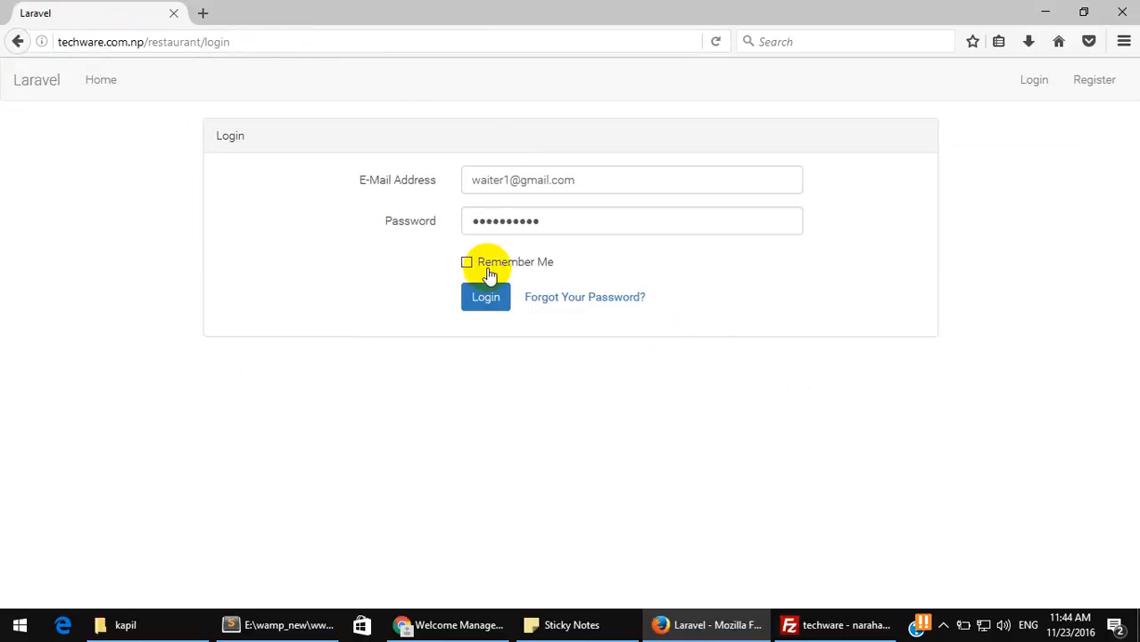
{"action": "left_click", "coordinate": [486, 302]}
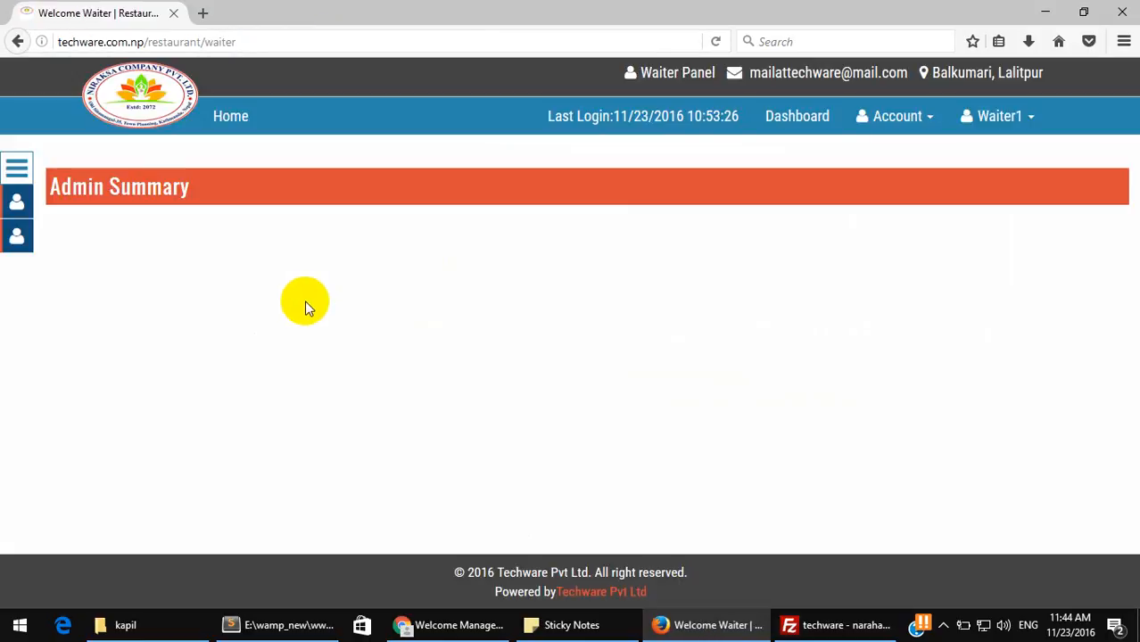
Check the Waiter1 account options and open the Order page of the waiter panel.
{"action": "left_click", "coordinate": [1012, 119]}
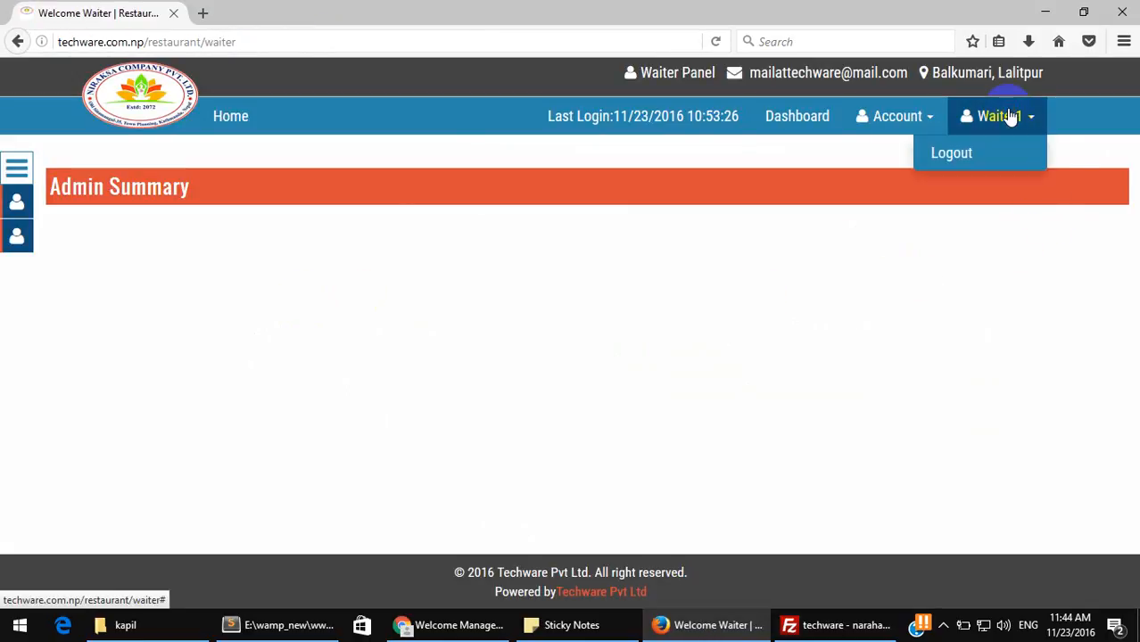
{"action": "left_click", "coordinate": [492, 390]}
{"action": "left_click", "coordinate": [17, 166]}
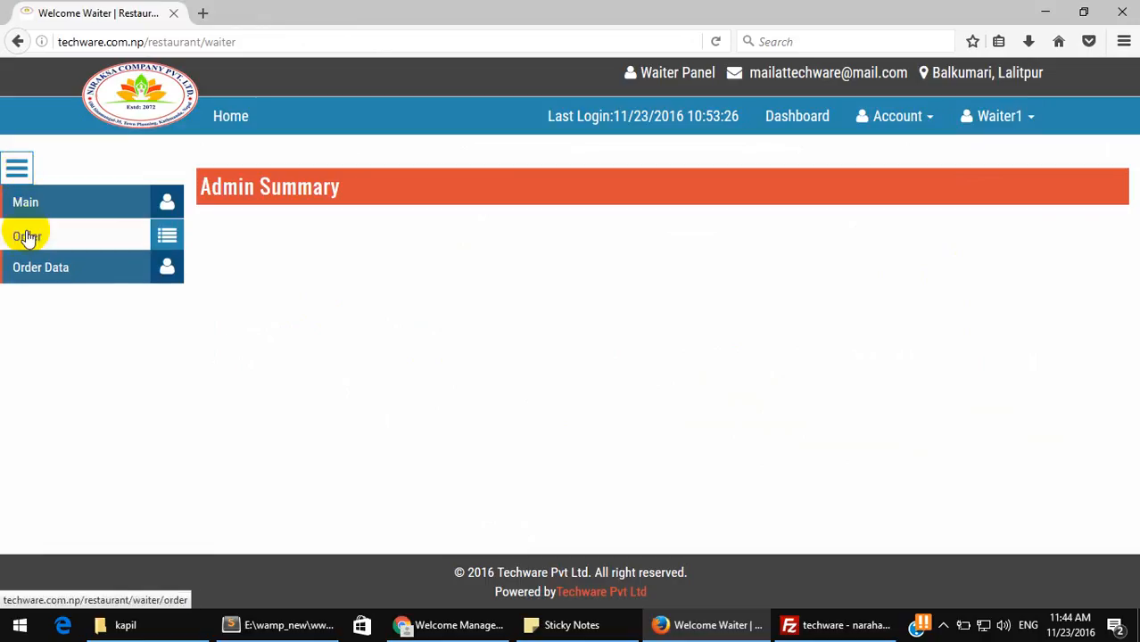
{"action": "left_click", "coordinate": [25, 236]}
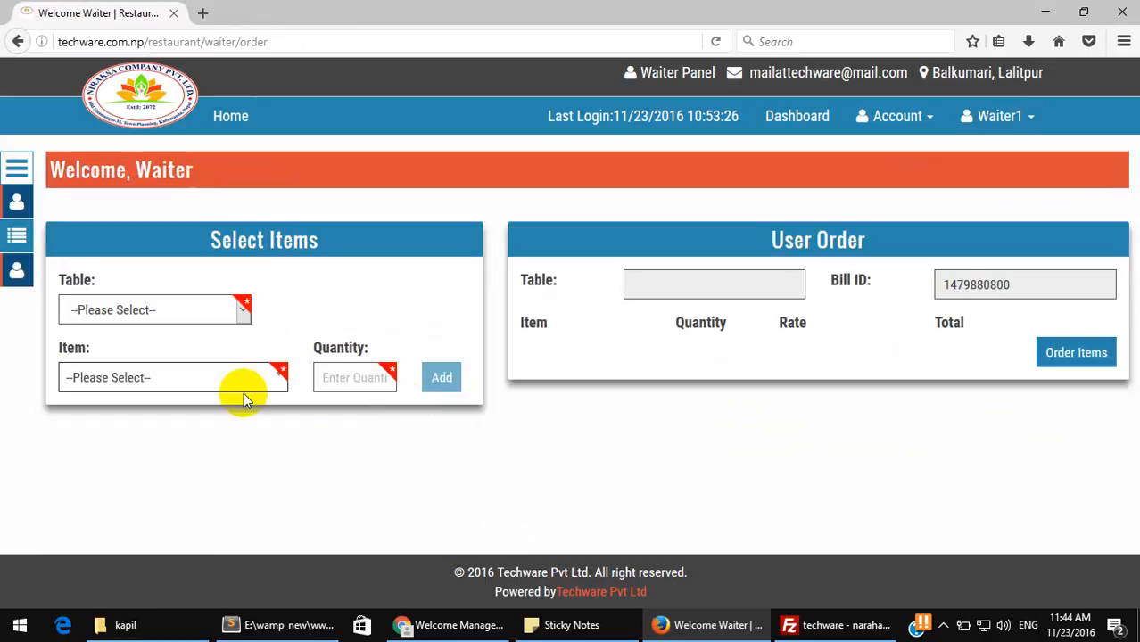
Select Table 1 for the order and add Veg (Steam) mo:mo with quantity 2.
{"action": "left_click", "coordinate": [147, 307]}
{"action": "left_click", "coordinate": [98, 351]}
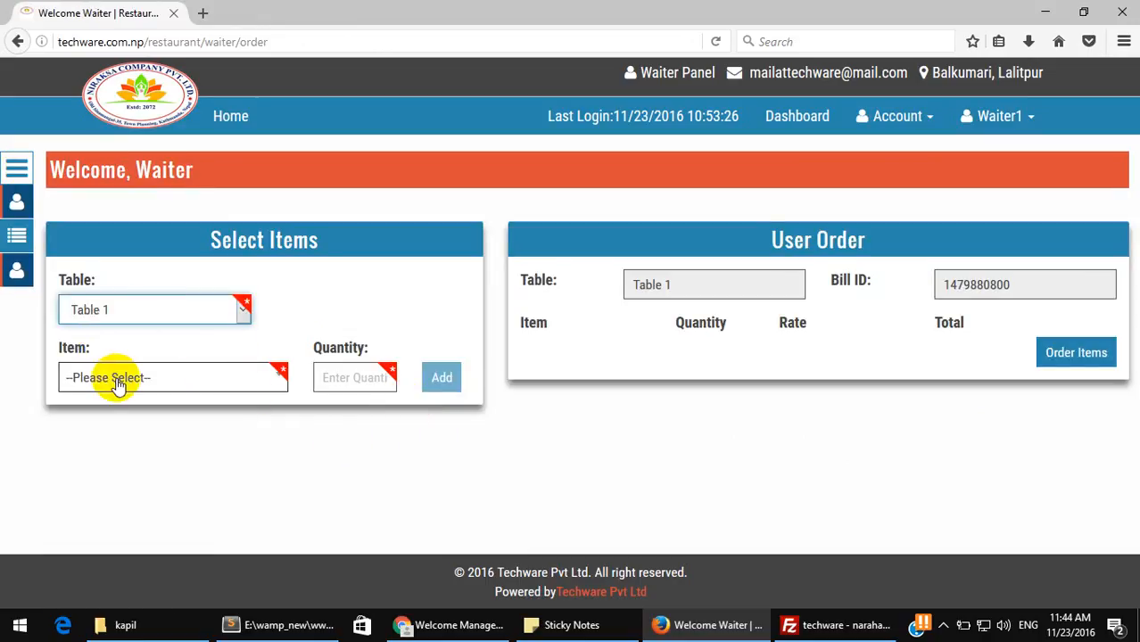
{"action": "left_click", "coordinate": [153, 380]}
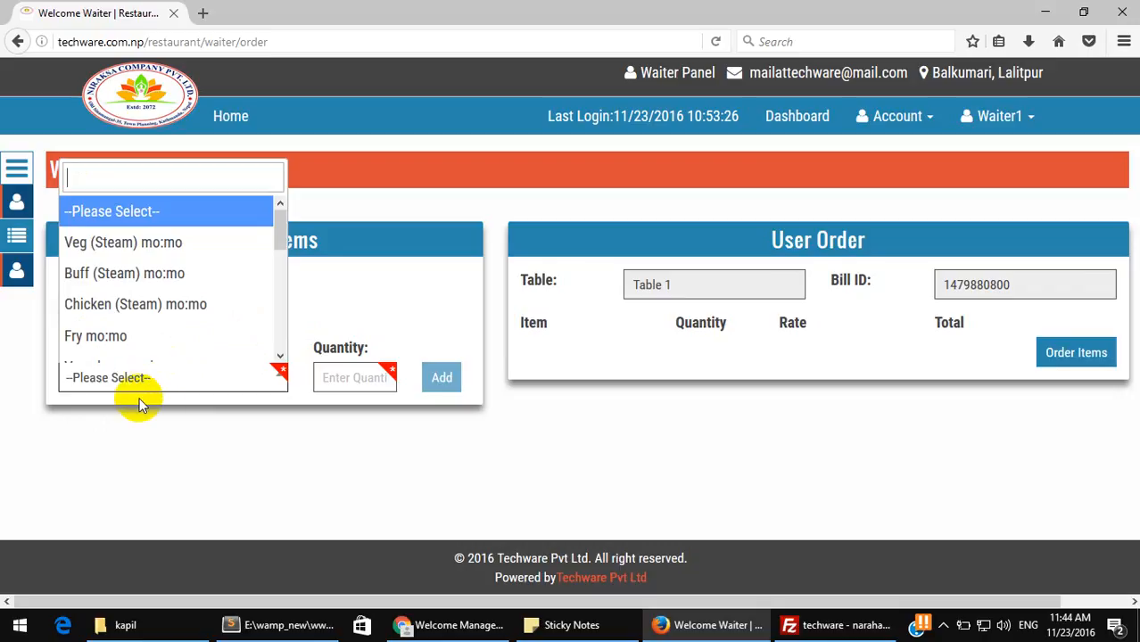
{"action": "left_click", "coordinate": [123, 245]}
{"action": "left_click", "coordinate": [337, 378]}
{"action": "type", "text": "2"}
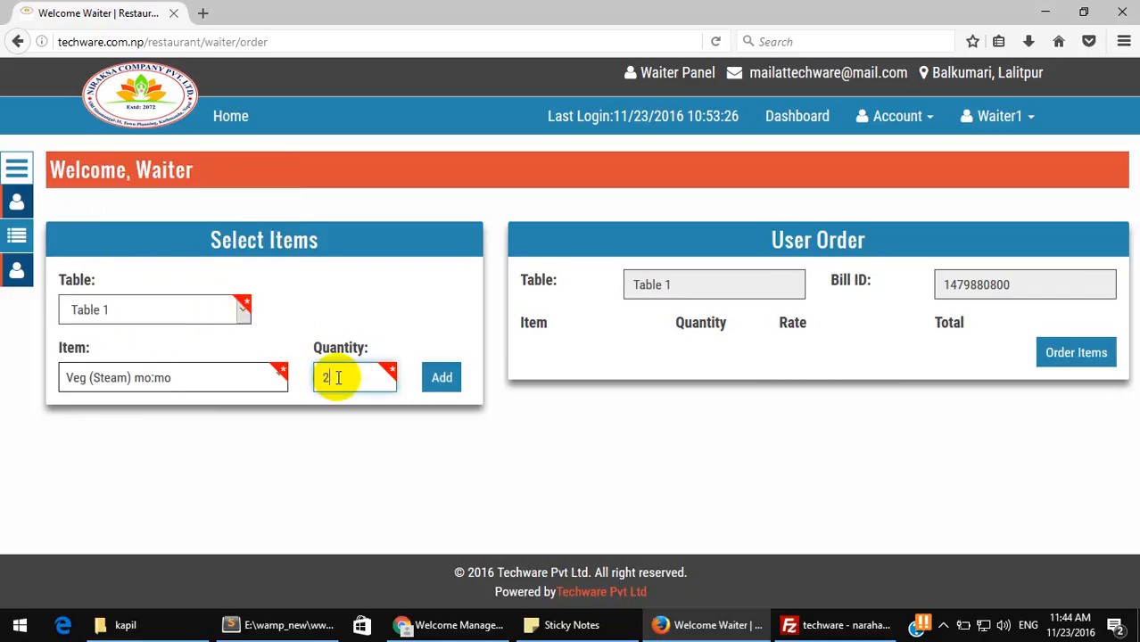
{"action": "left_click", "coordinate": [443, 377]}
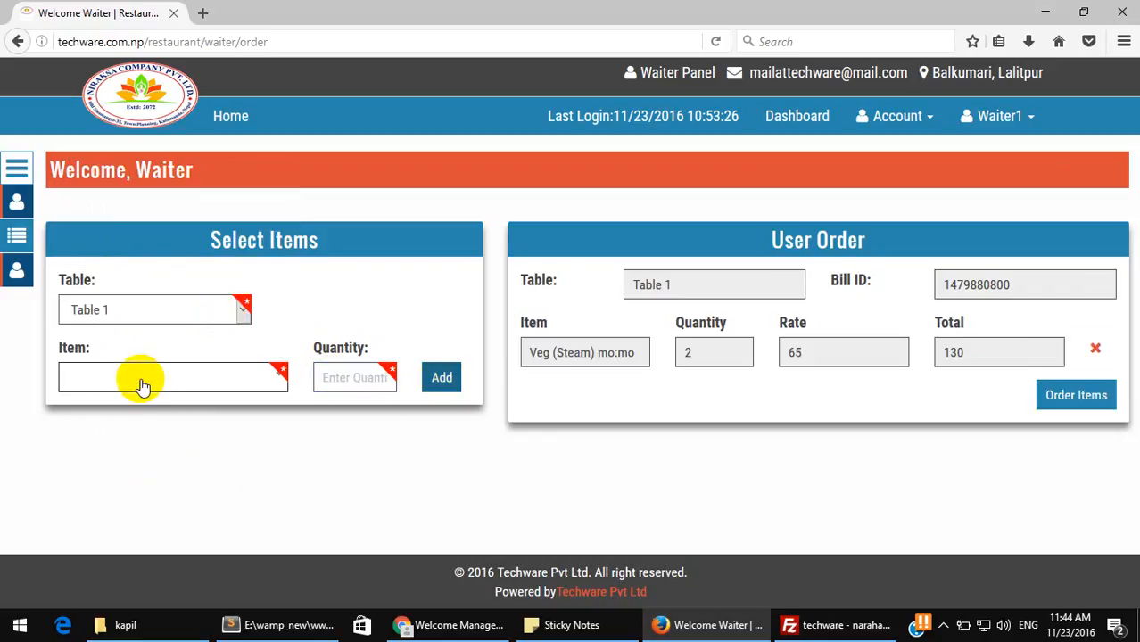
Add Buff chowmwein with quantity 4 to the Table 1 order and submit the order.
{"action": "left_click", "coordinate": [141, 383]}
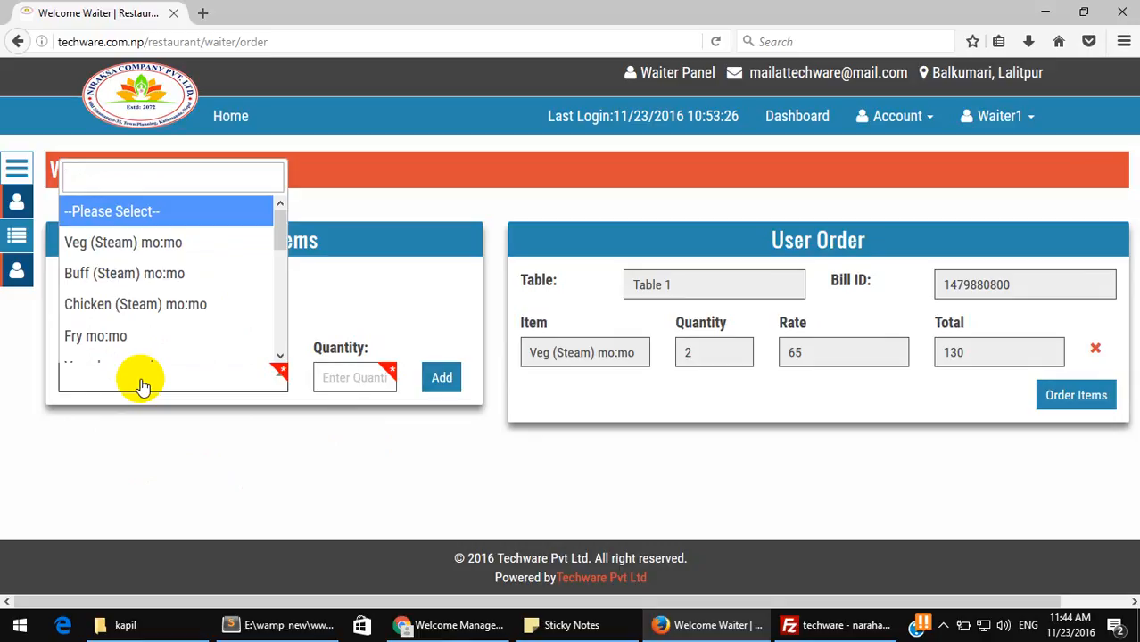
{"action": "type", "text": "f"}
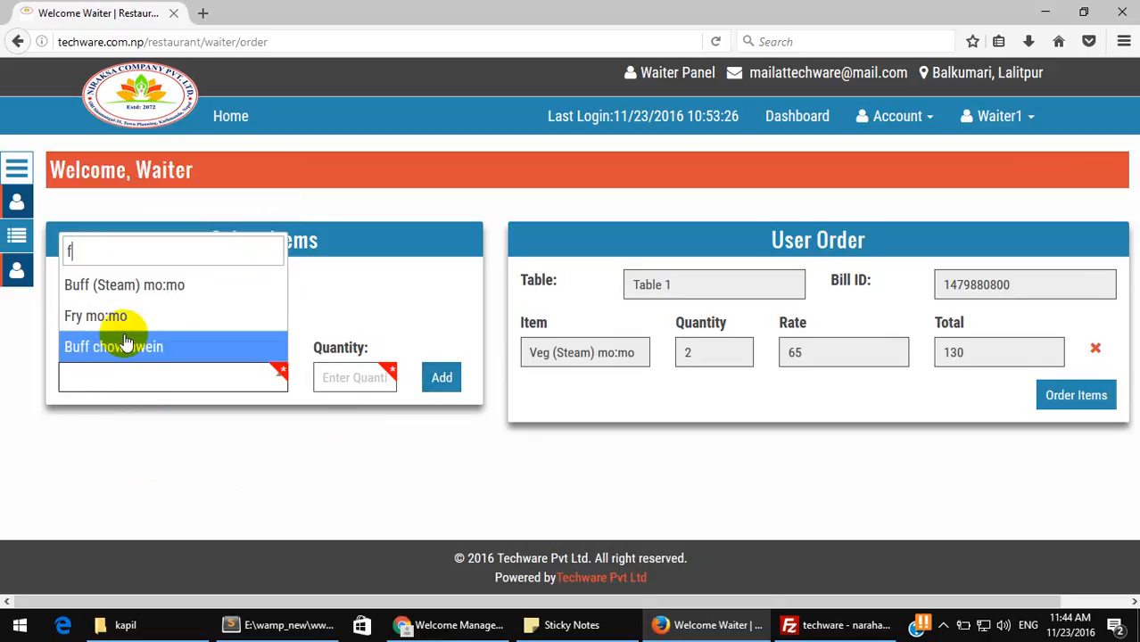
{"action": "left_click", "coordinate": [132, 348]}
{"action": "left_click", "coordinate": [355, 377]}
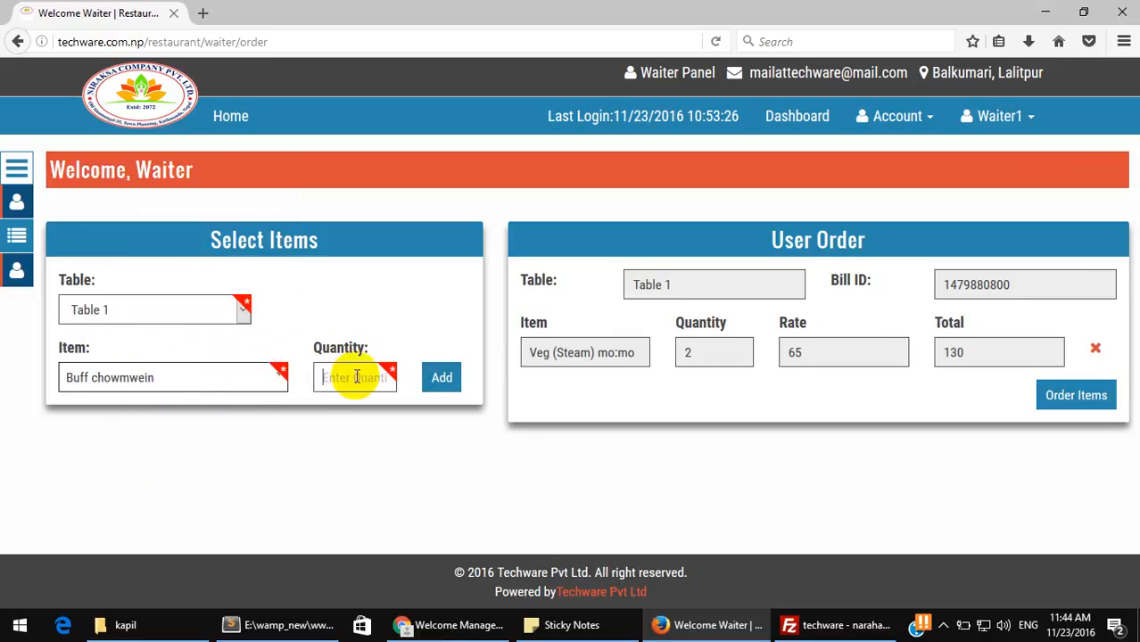
{"action": "type", "text": "4"}
{"action": "left_click", "coordinate": [437, 373]}
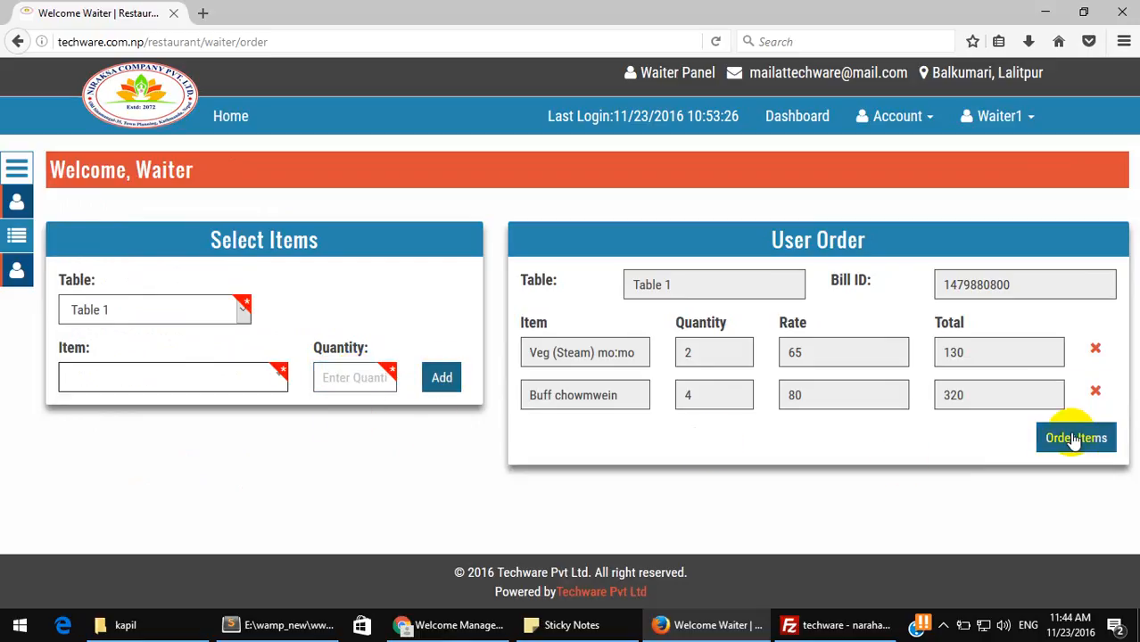
{"action": "left_click", "coordinate": [1075, 438]}
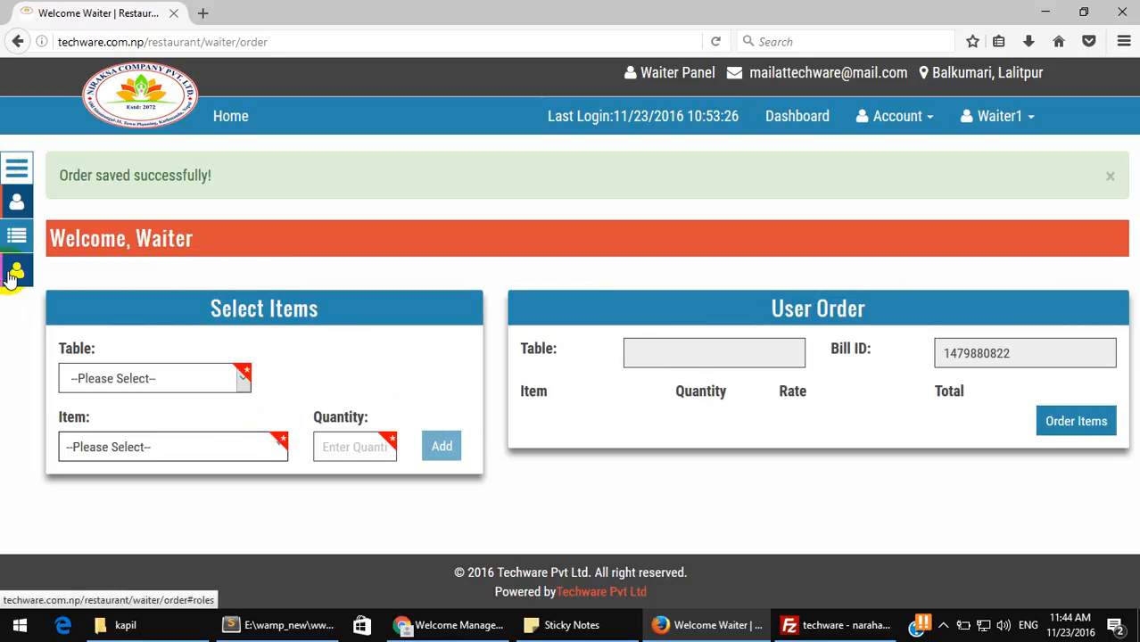
Open the order review in Order Data and view Table 1's order.
{"action": "left_click", "coordinate": [16, 164]}
{"action": "left_click", "coordinate": [31, 273]}
{"action": "left_click", "coordinate": [183, 272]}
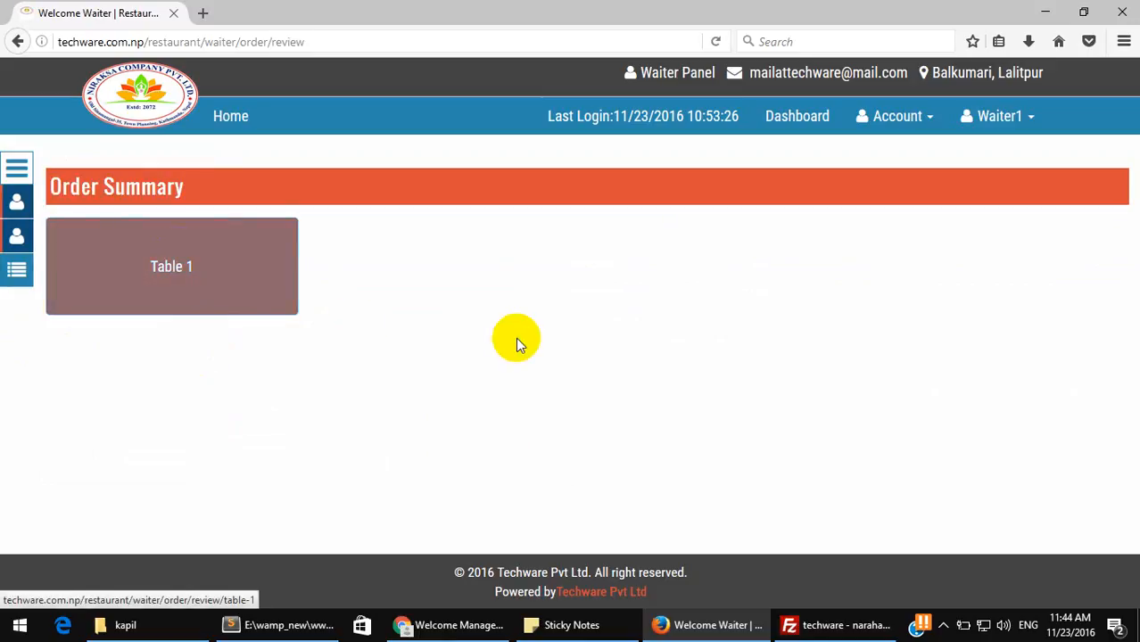
{"action": "left_click", "coordinate": [185, 298]}
{"action": "left_click", "coordinate": [147, 265]}
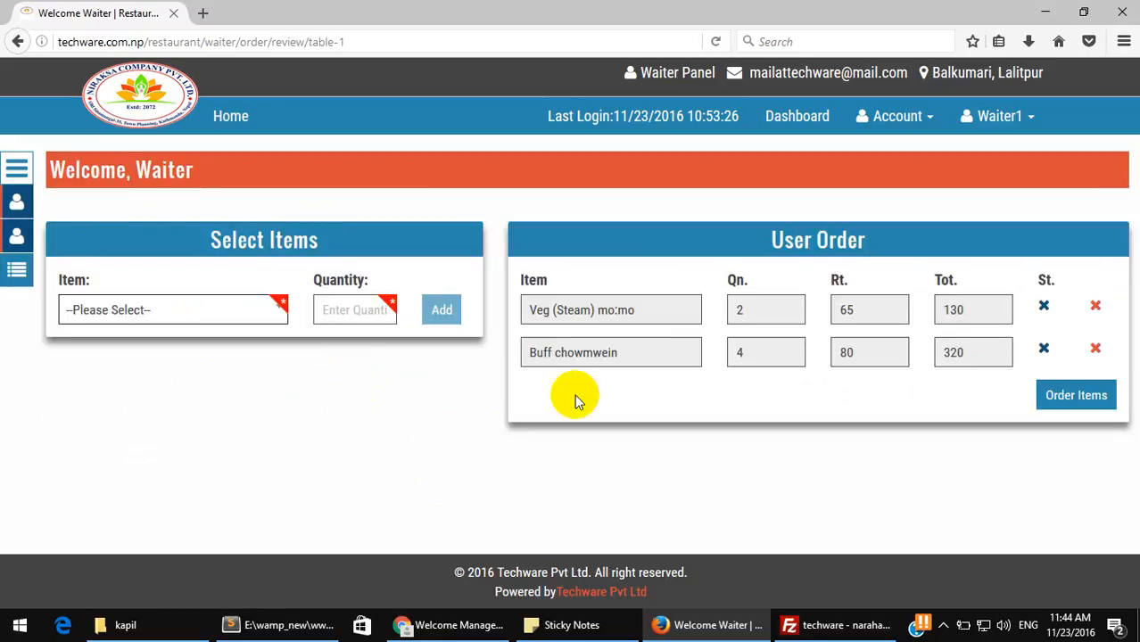
Replace Buff chowmwein with Veg sandwich, quantity 4, in Table 1's order and submit the updated order.
{"action": "left_click", "coordinate": [1095, 348]}
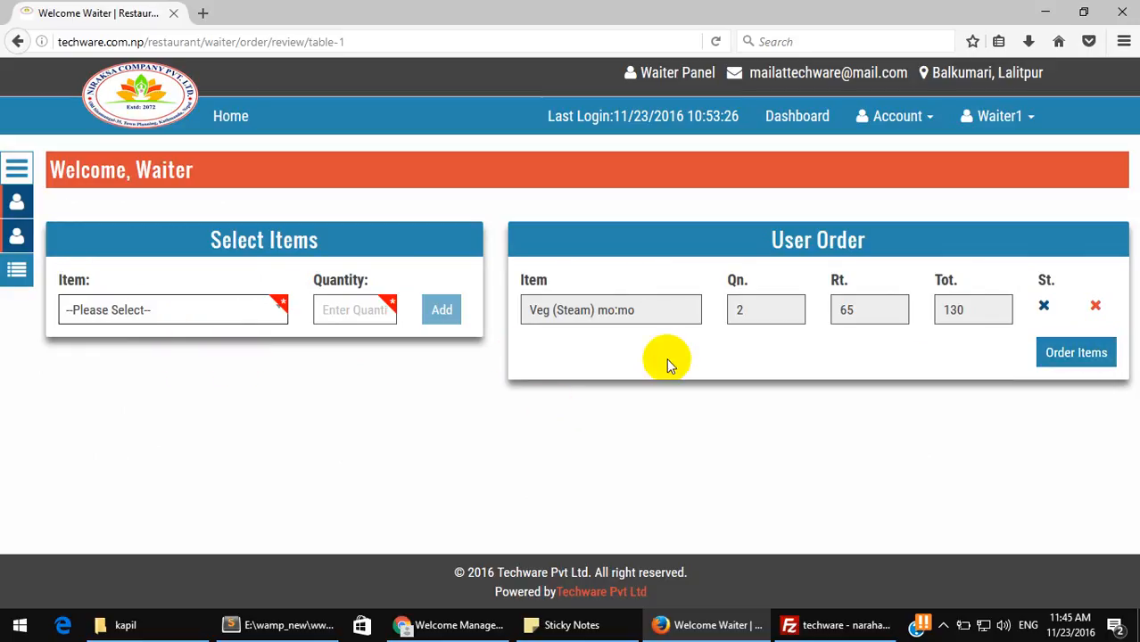
{"action": "left_click", "coordinate": [122, 311]}
{"action": "scroll", "coordinate": [125, 458], "scroll_direction": "down", "scroll_amount": 1}
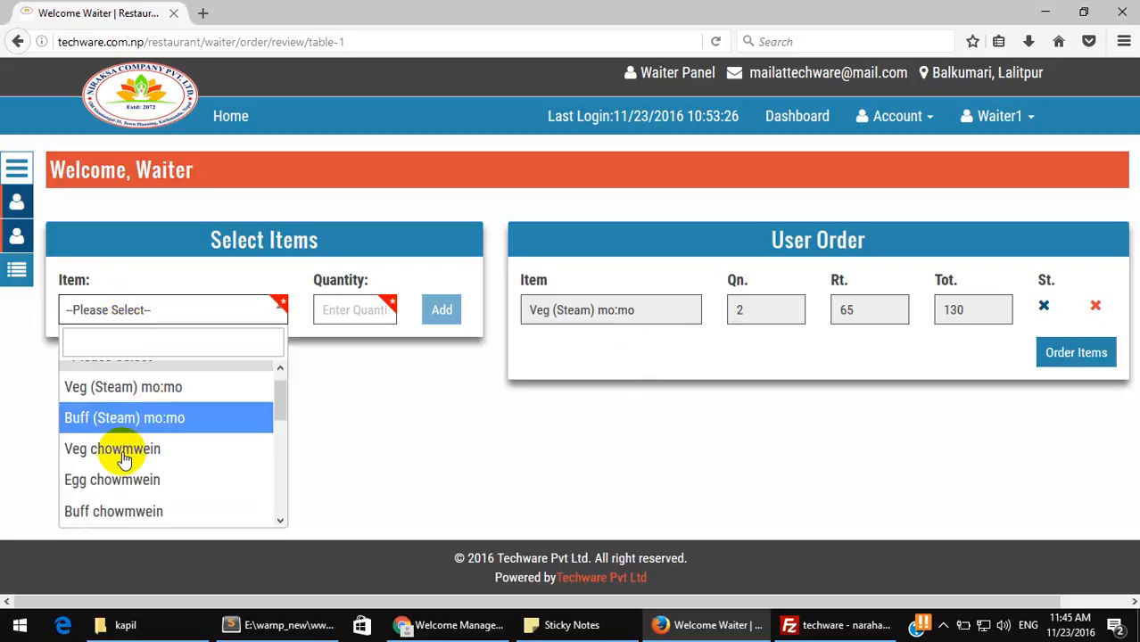
{"action": "scroll", "coordinate": [125, 459], "scroll_direction": "down", "scroll_amount": 4}
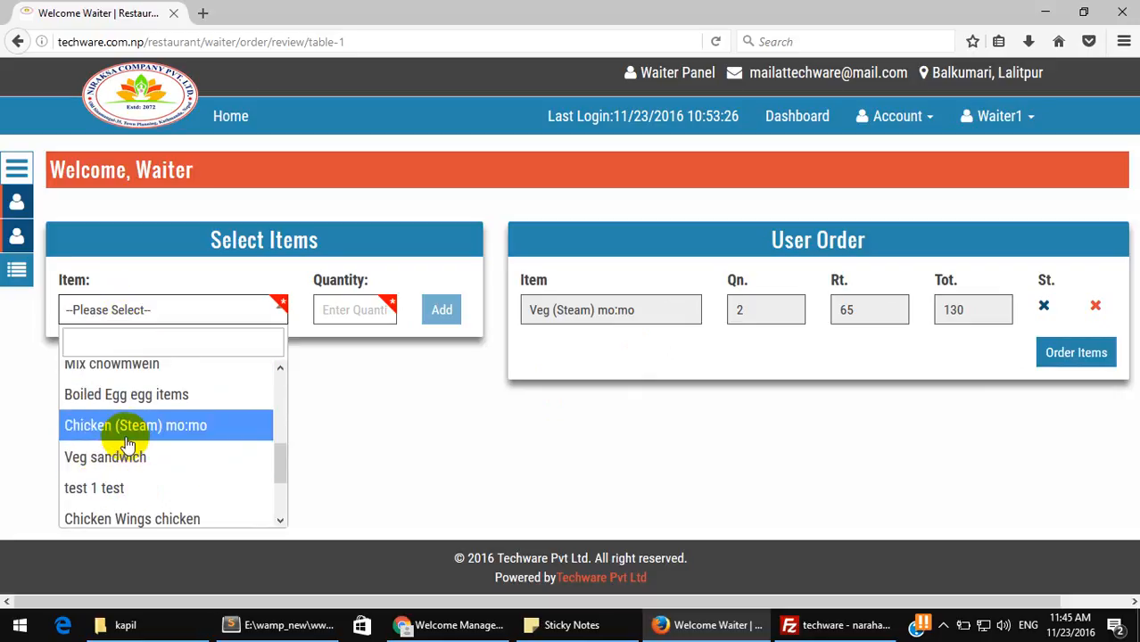
{"action": "left_click", "coordinate": [134, 458]}
{"action": "type", "text": "4"}
{"action": "left_click", "coordinate": [435, 310]}
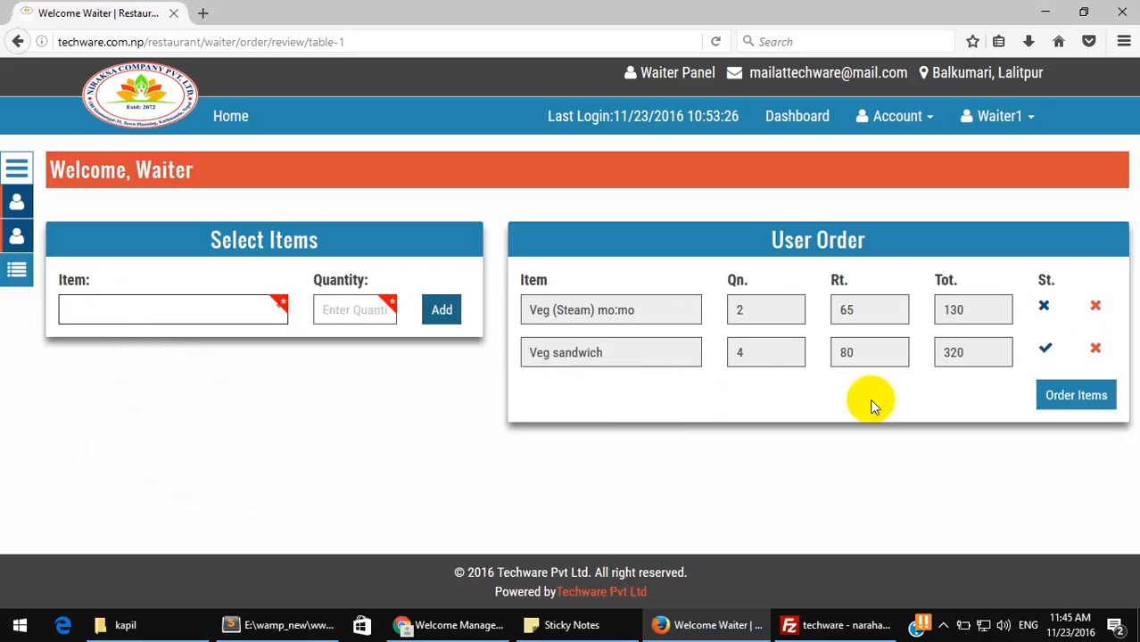
{"action": "left_click", "coordinate": [1053, 403]}
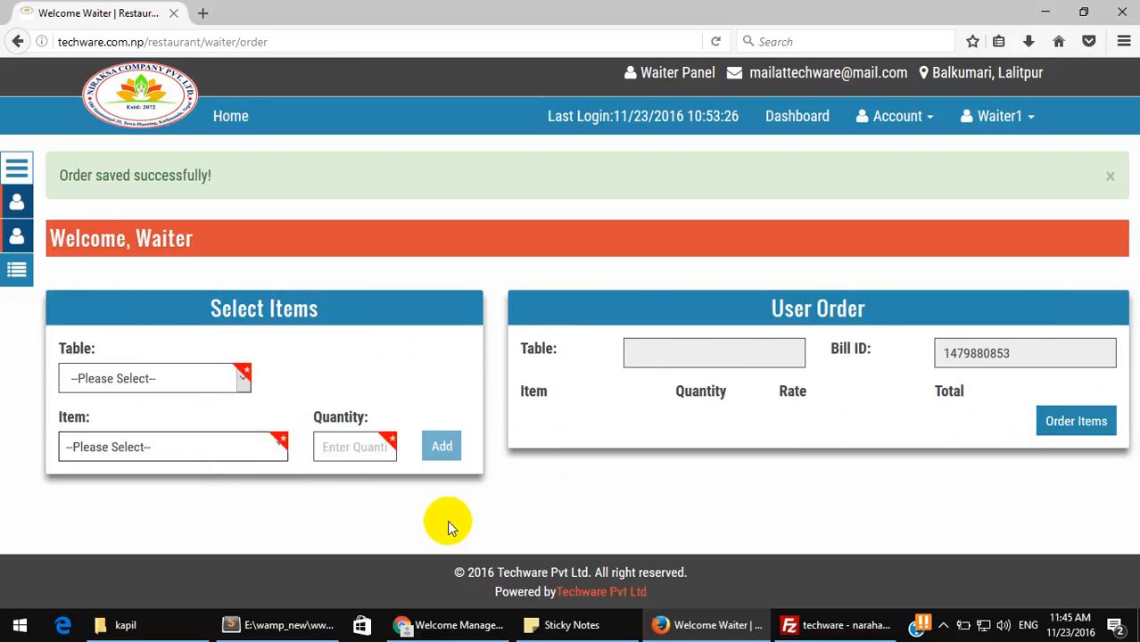
{"action": "left_click_drag", "start_coordinate": [448, 567], "coordinate": [679, 592]}
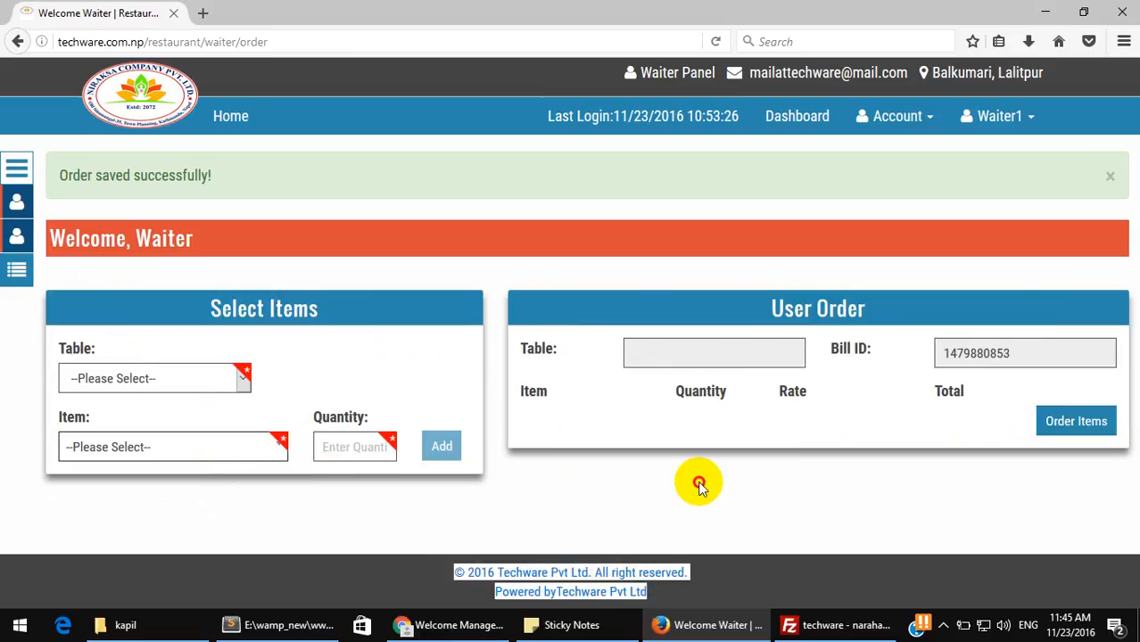
{"action": "left_click", "coordinate": [698, 486]}
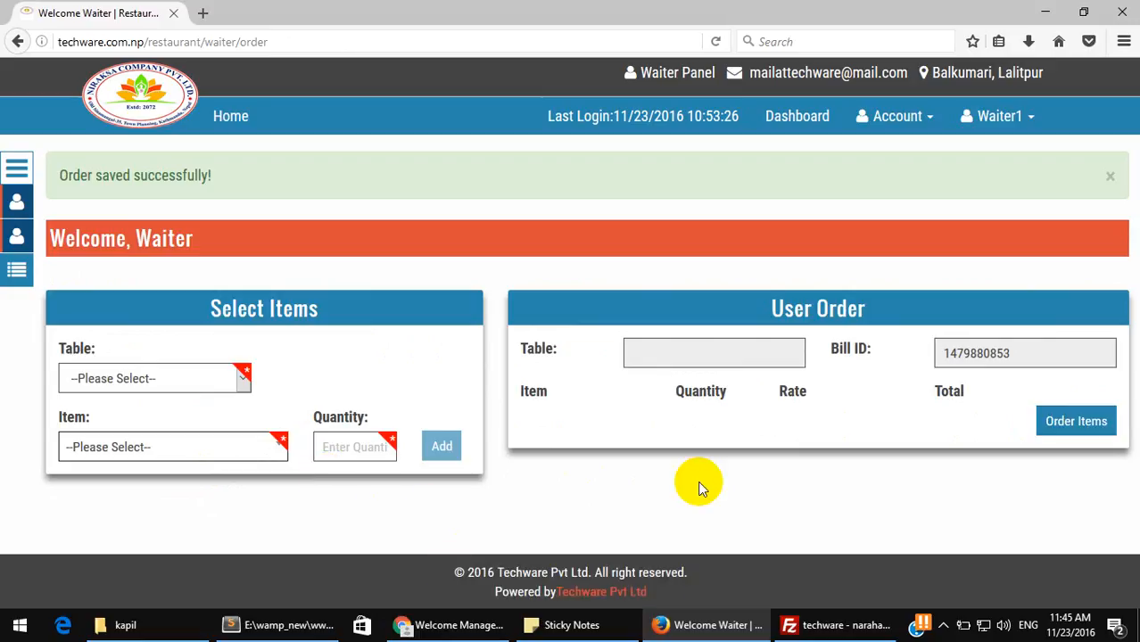
Switch to the Chrome window showing the manager panel and open Table 1's order from Daily Data.
{"action": "left_click", "coordinate": [431, 621]}
{"action": "left_click", "coordinate": [16, 164]}
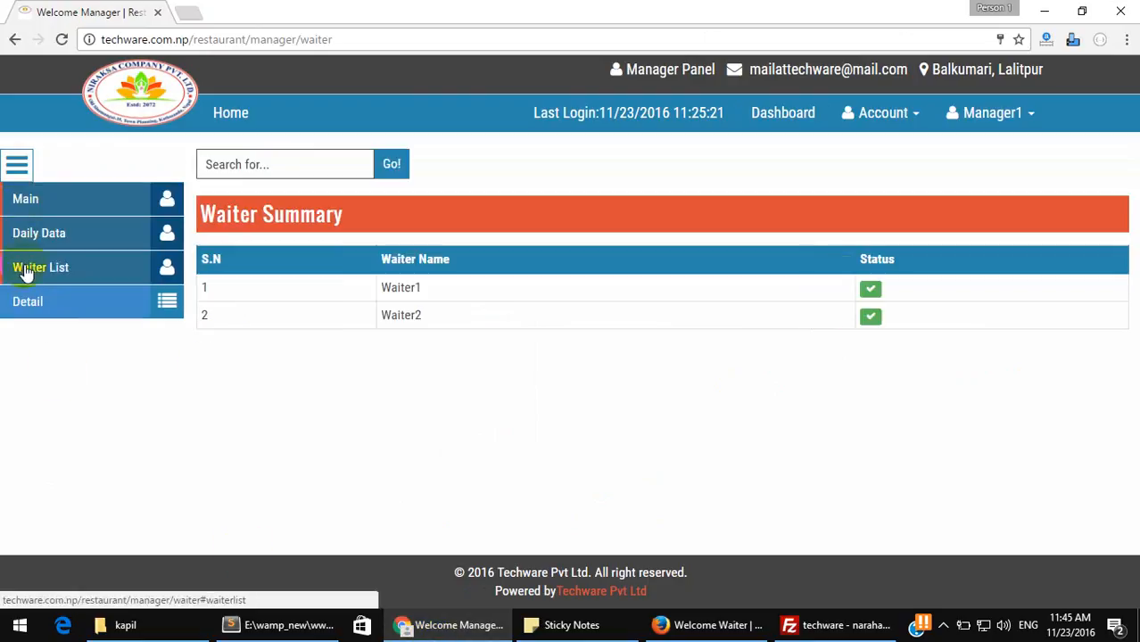
{"action": "left_click", "coordinate": [32, 234]}
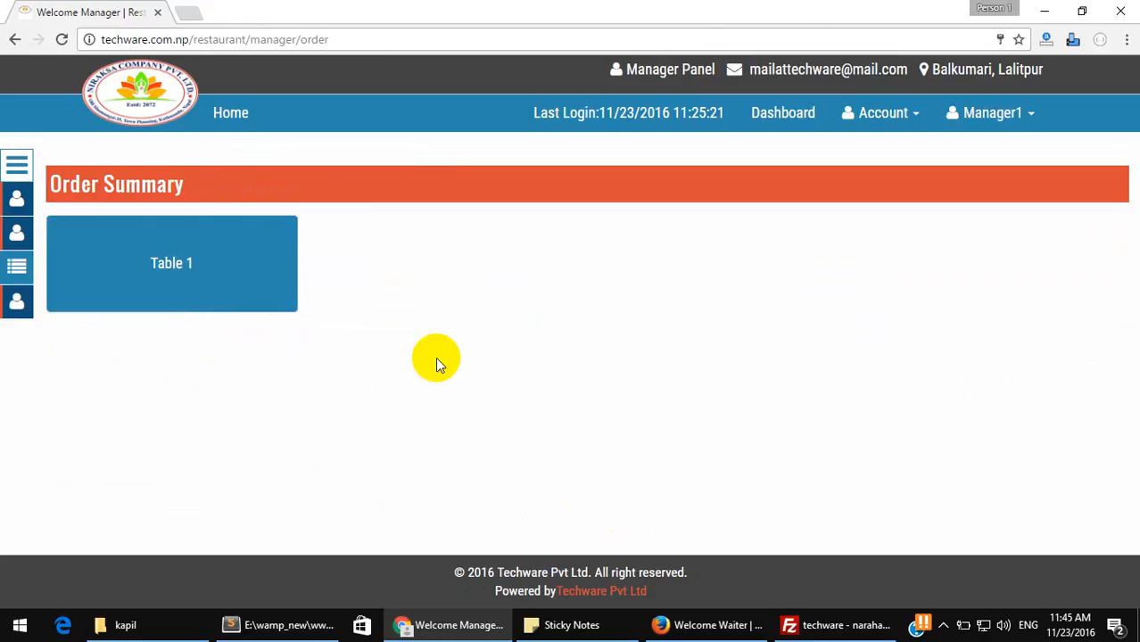
{"action": "left_click", "coordinate": [173, 257]}
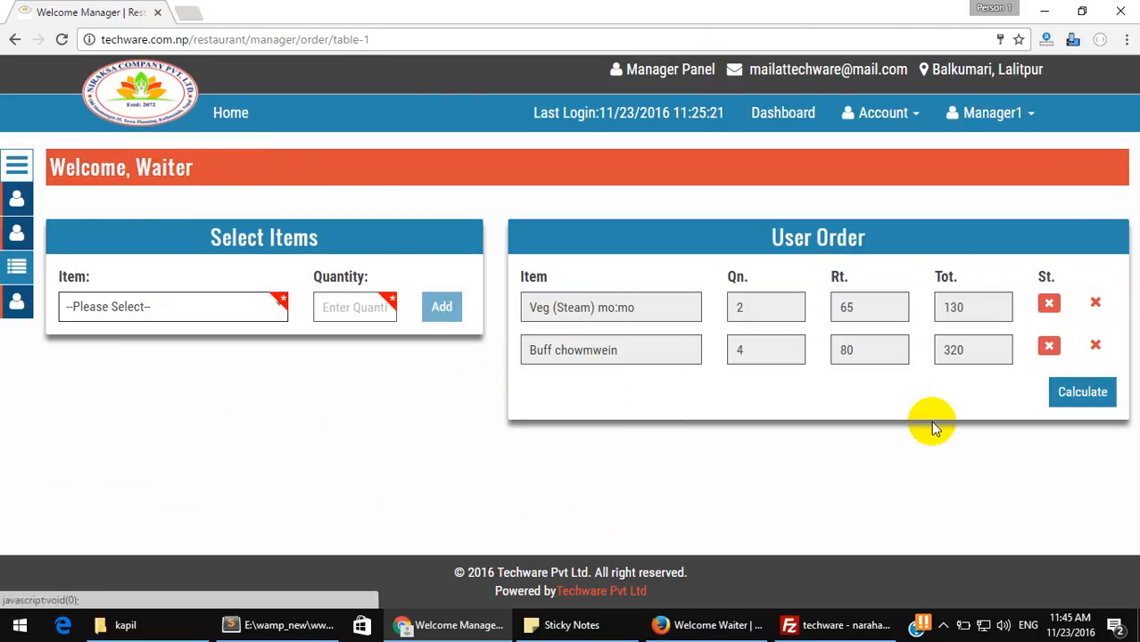
Change the status of both Veg (Steam) mo:mo and Buff chowmwein to checked and confirm each change.
{"action": "left_click", "coordinate": [1050, 305]}
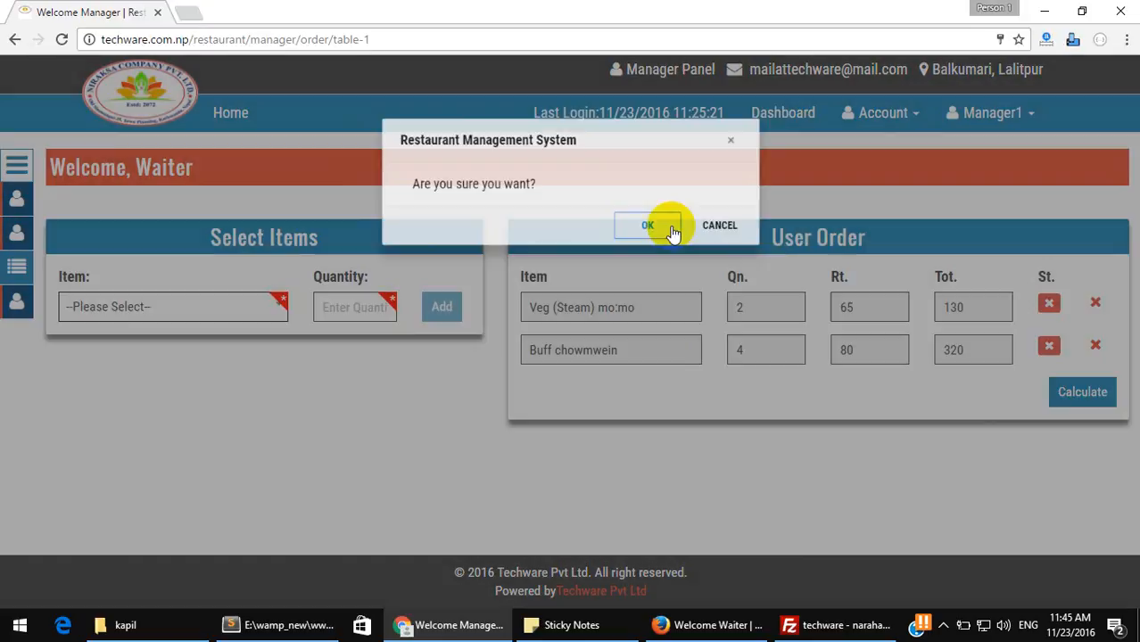
{"action": "left_click", "coordinate": [670, 230]}
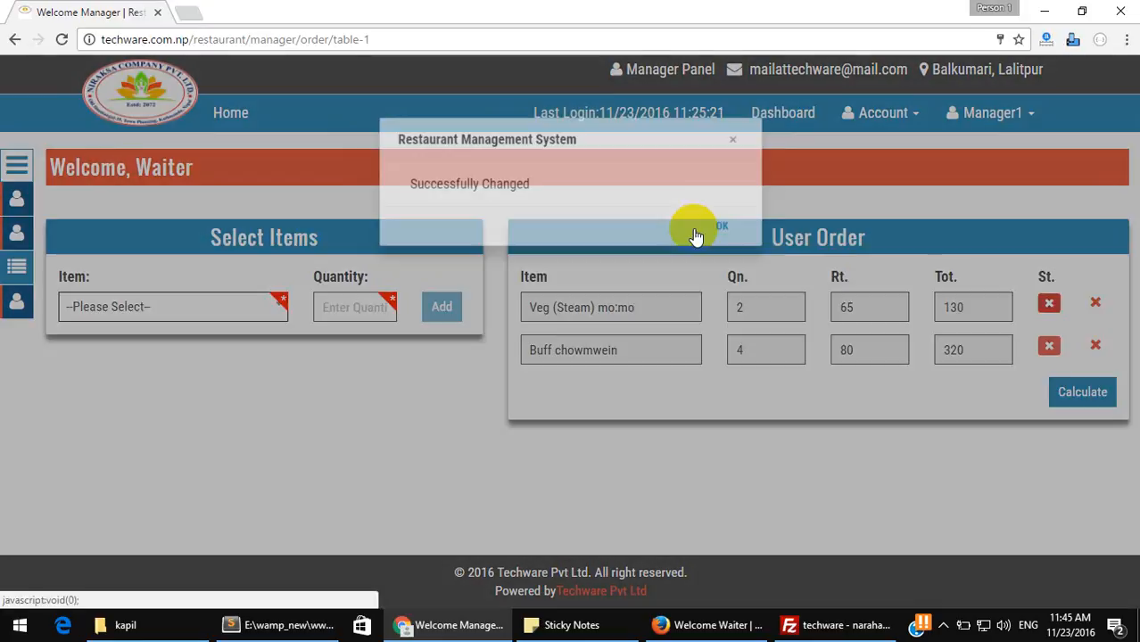
{"action": "left_click", "coordinate": [726, 232]}
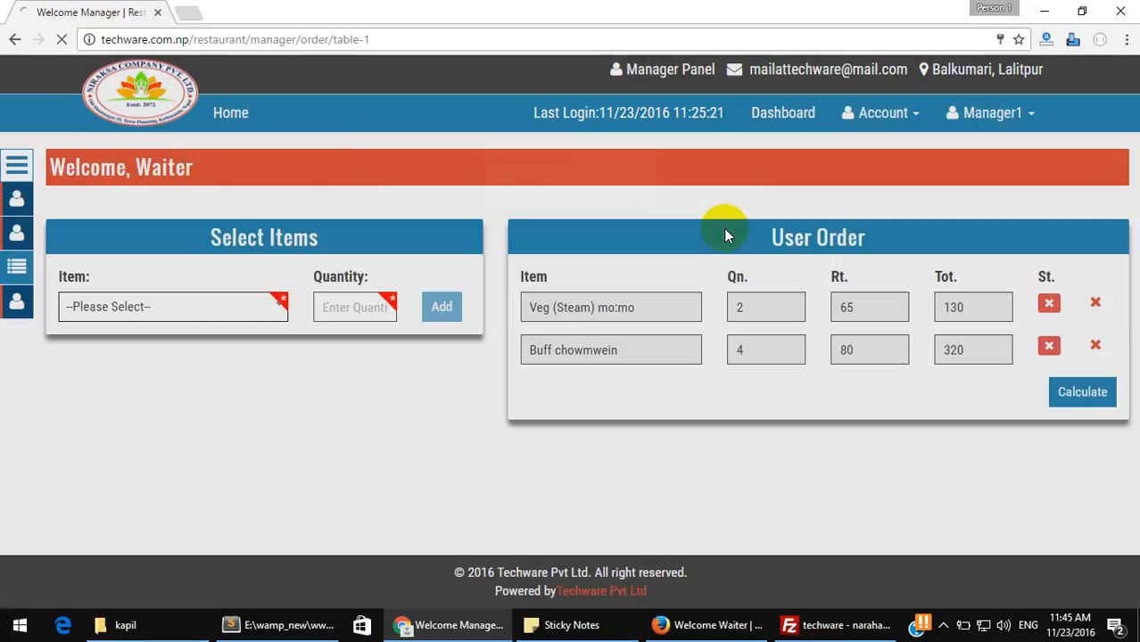
{"action": "left_click", "coordinate": [1049, 346]}
{"action": "left_click", "coordinate": [658, 233]}
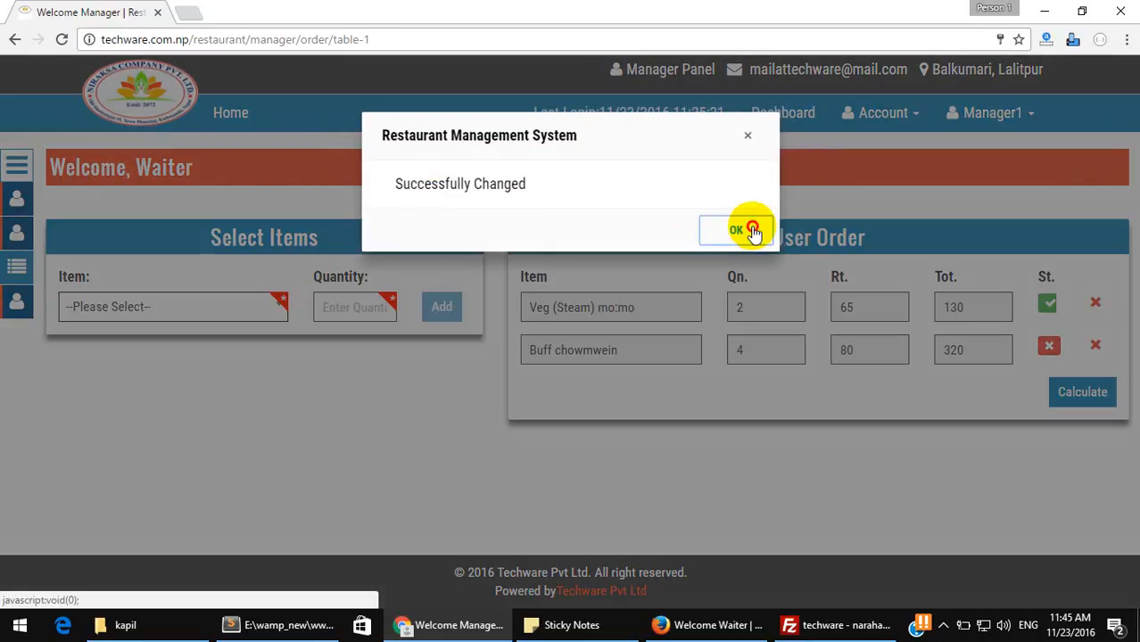
{"action": "left_click", "coordinate": [724, 229]}
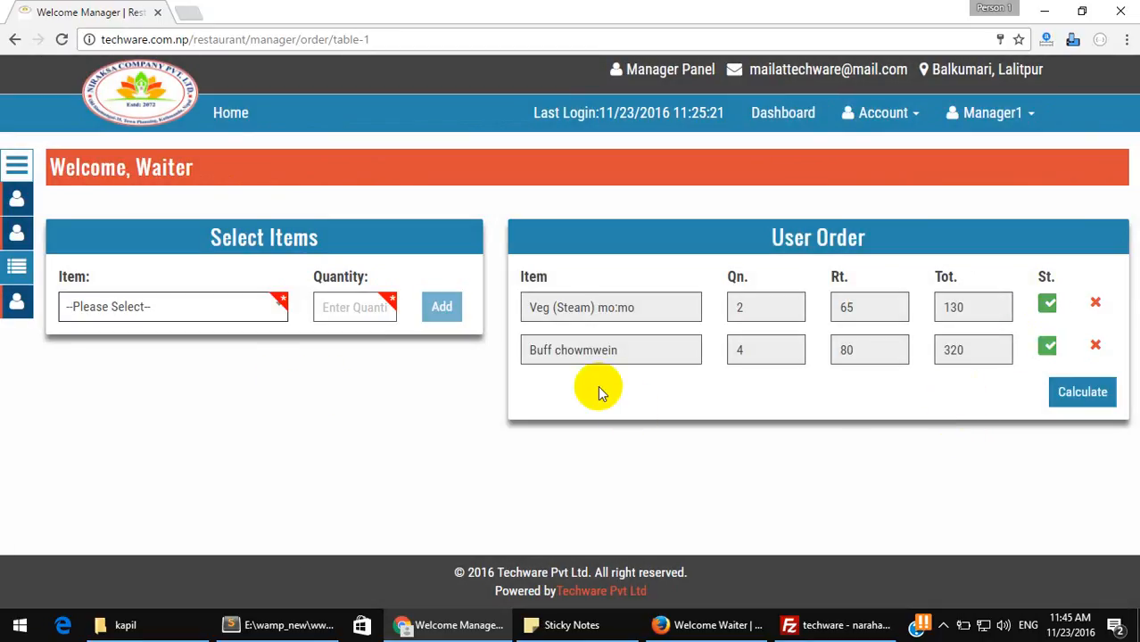
Add Boiled Egg egg items with quantity 2 to Table 1's order and remove that row again.
{"action": "left_click", "coordinate": [169, 320]}
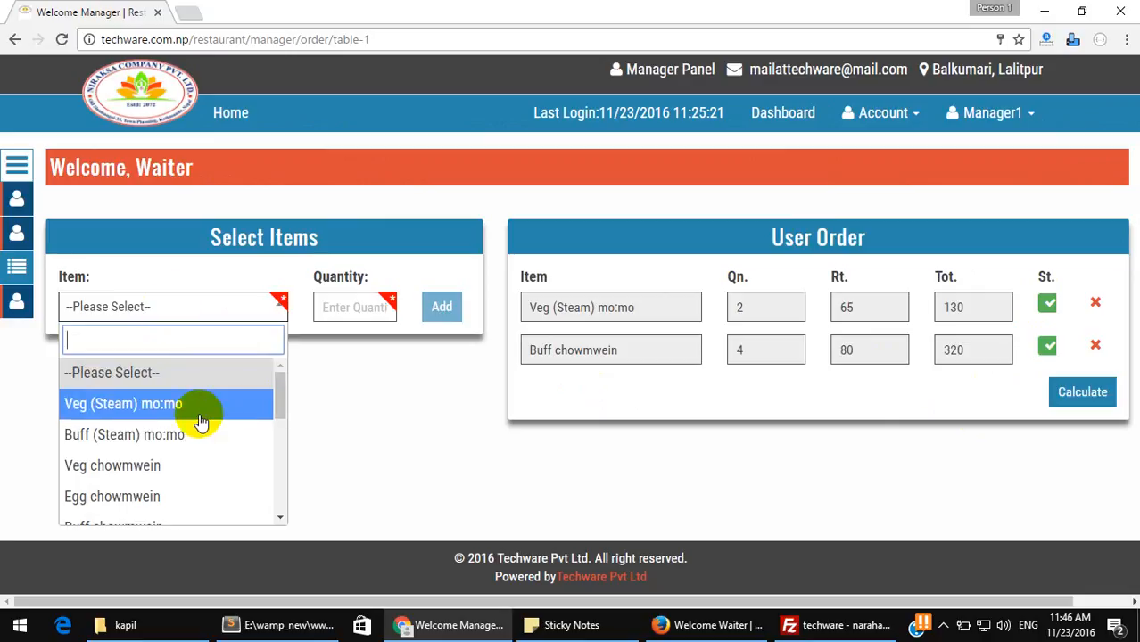
{"action": "scroll", "coordinate": [198, 420], "scroll_direction": "down", "scroll_amount": 2}
{"action": "scroll", "coordinate": [194, 423], "scroll_direction": "down", "scroll_amount": 2}
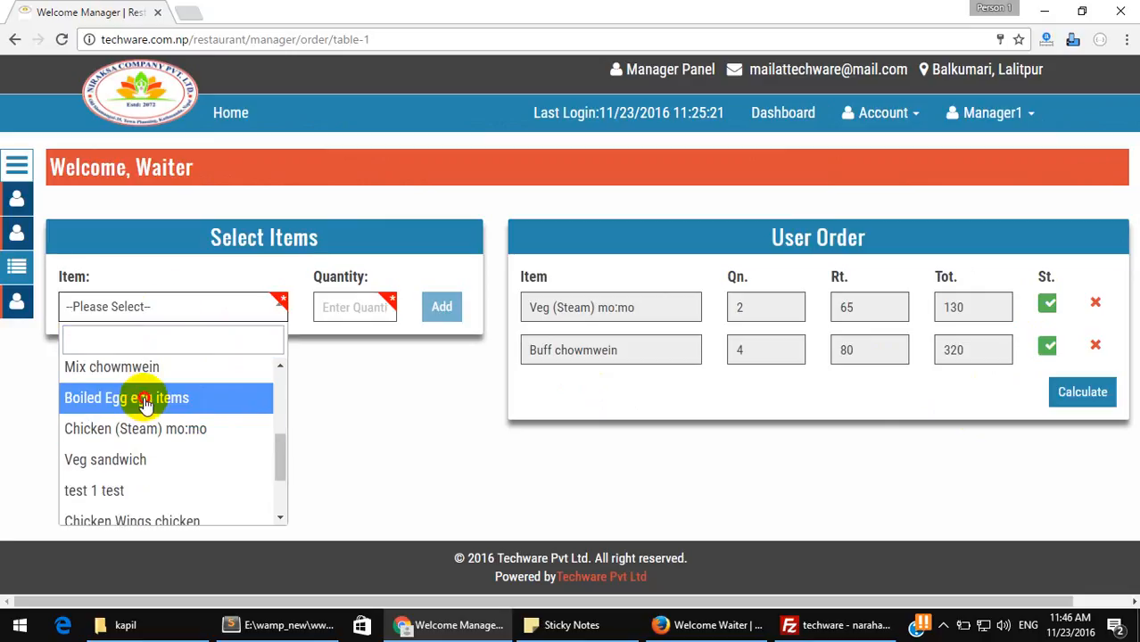
{"action": "left_click", "coordinate": [171, 399]}
{"action": "left_click", "coordinate": [353, 312]}
{"action": "type", "text": "2"}
{"action": "left_click", "coordinate": [439, 308]}
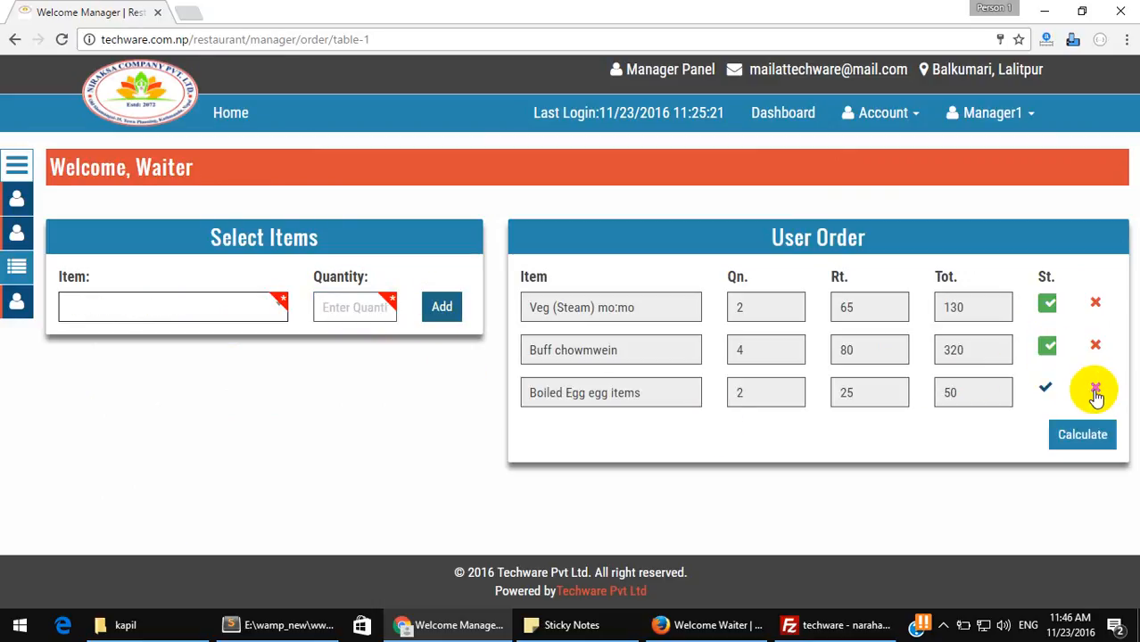
{"action": "left_click", "coordinate": [1096, 391]}
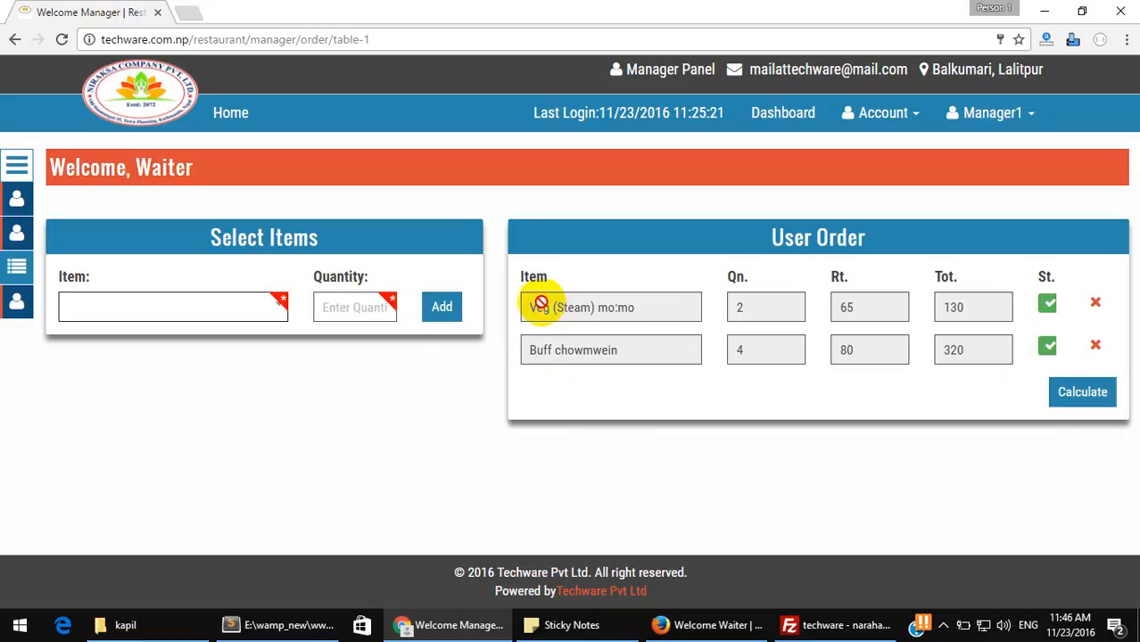
Calculate the bill for Table 1's order and check the service charge and grand total.
{"action": "left_click", "coordinate": [1080, 391]}
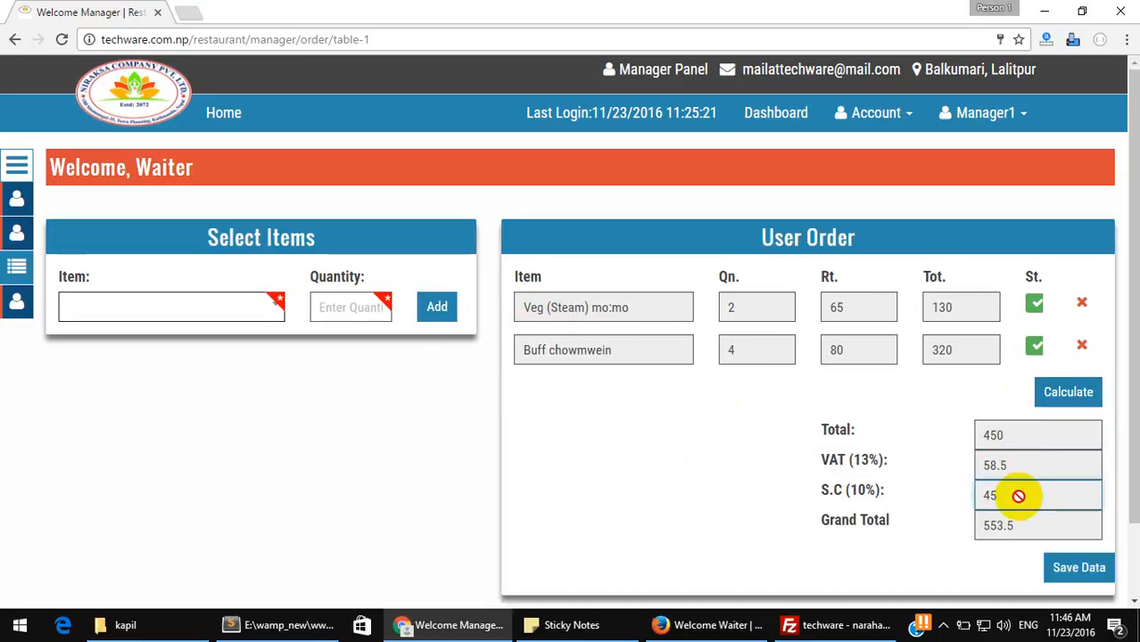
{"action": "left_click", "coordinate": [1025, 525]}
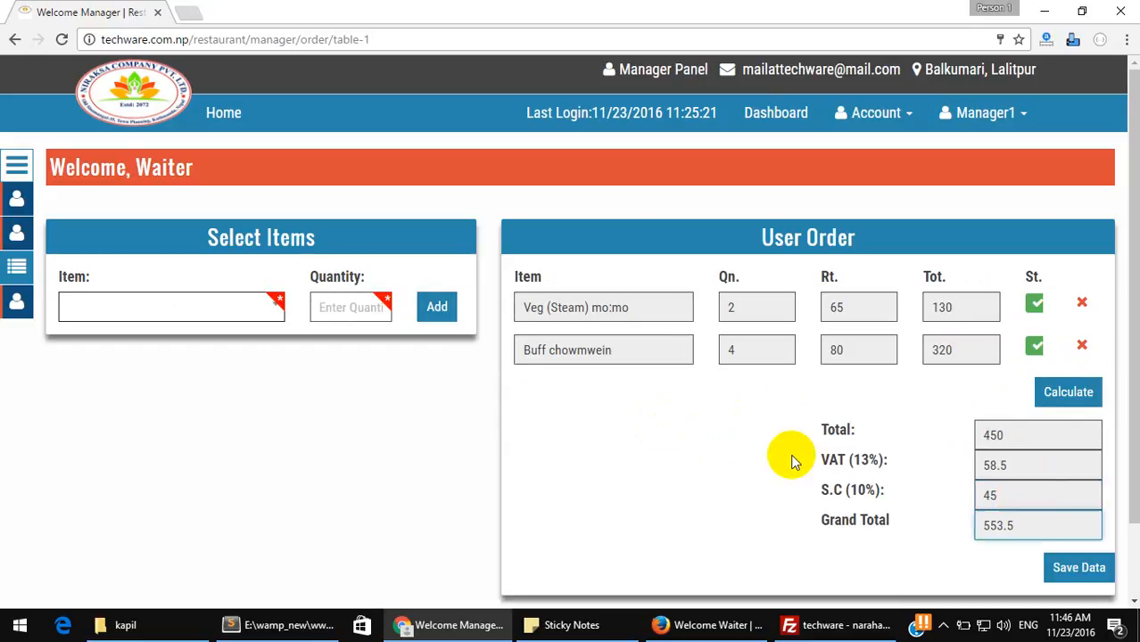
Save Table 1's billed order, then switch to the Firefox waiter panel and check on a fresh order page that Table 1 is selectable.
{"action": "scroll", "coordinate": [682, 479], "scroll_direction": "down", "scroll_amount": 1}
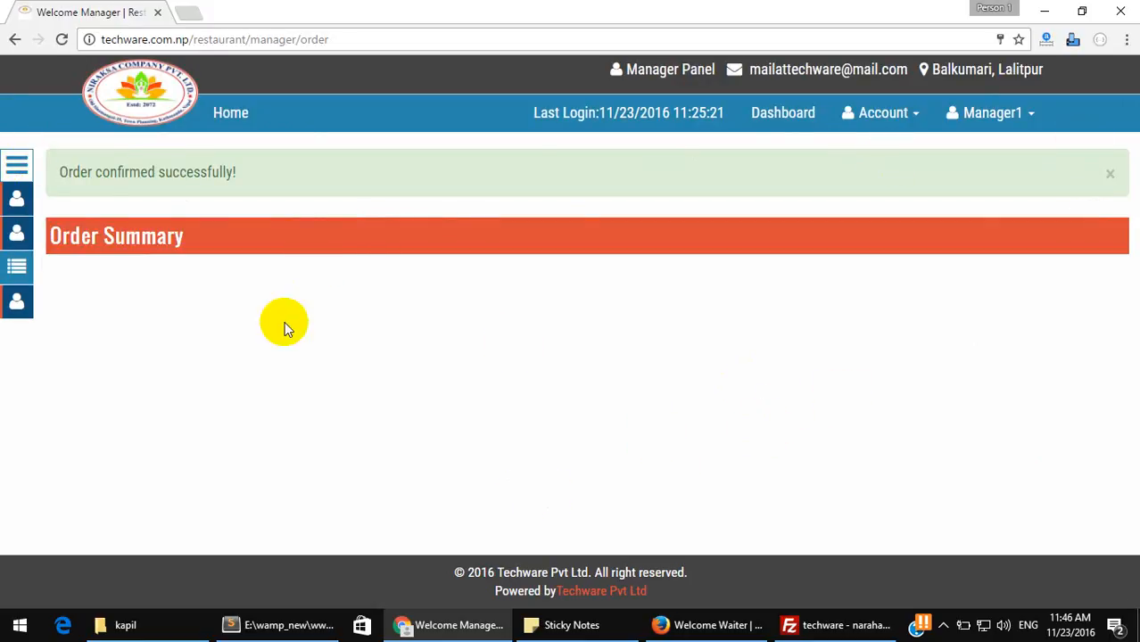
{"action": "left_click", "coordinate": [708, 625]}
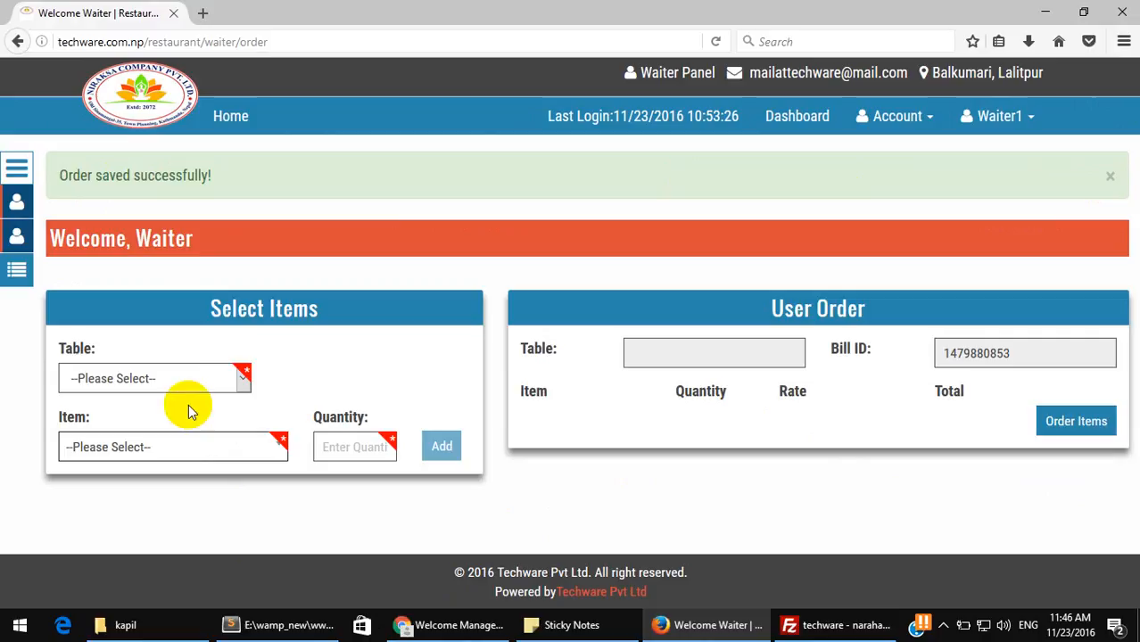
{"action": "left_click", "coordinate": [4, 161]}
{"action": "left_click", "coordinate": [132, 308]}
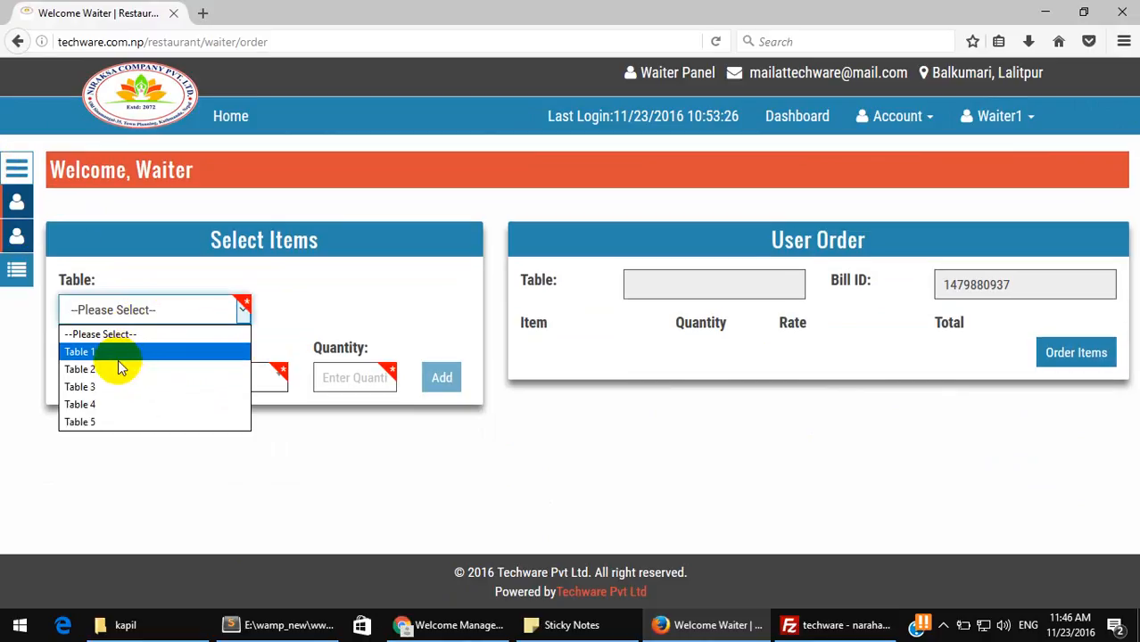
{"action": "left_click", "coordinate": [379, 522]}
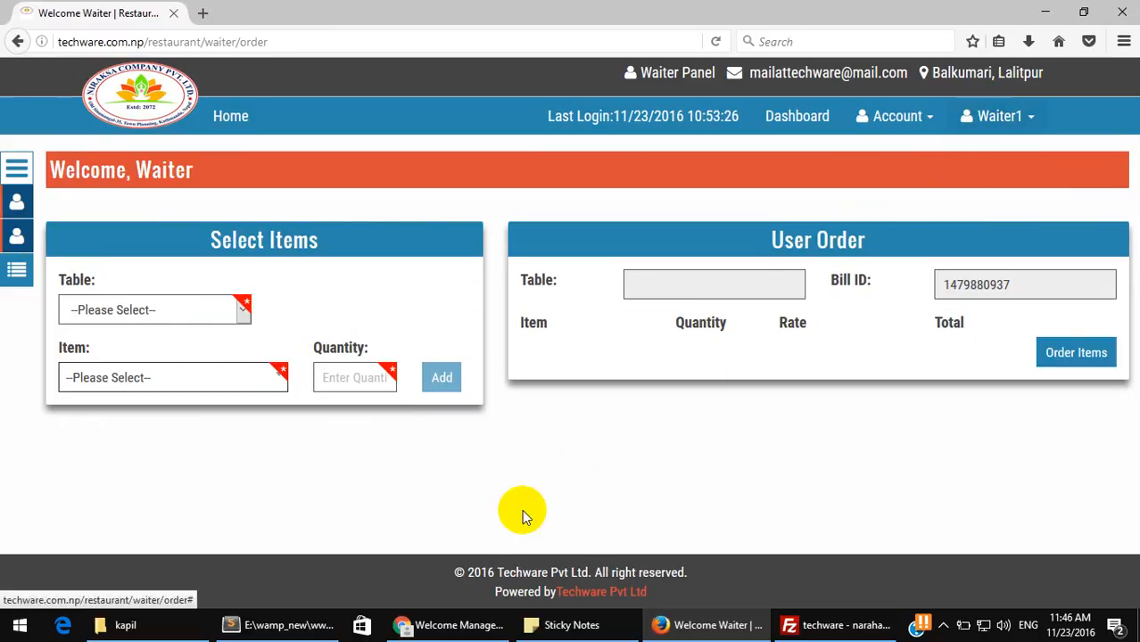
Switch back to the Chrome manager panel, log out of the manager account and log in as admin.
{"action": "left_click", "coordinate": [470, 629]}
{"action": "left_click", "coordinate": [992, 115]}
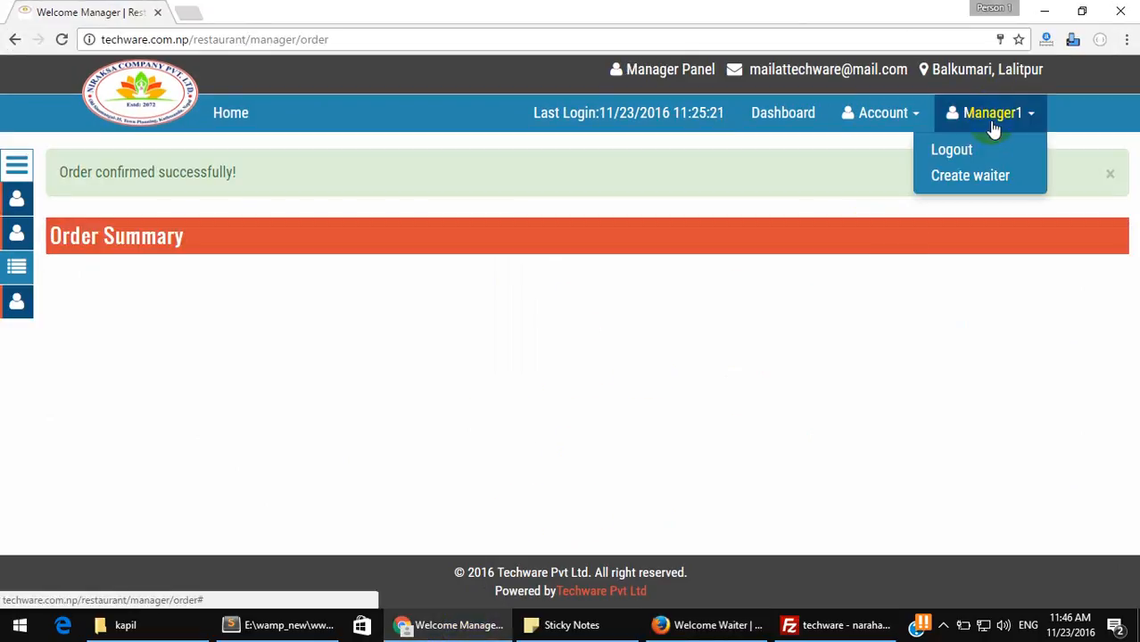
{"action": "left_click", "coordinate": [952, 151]}
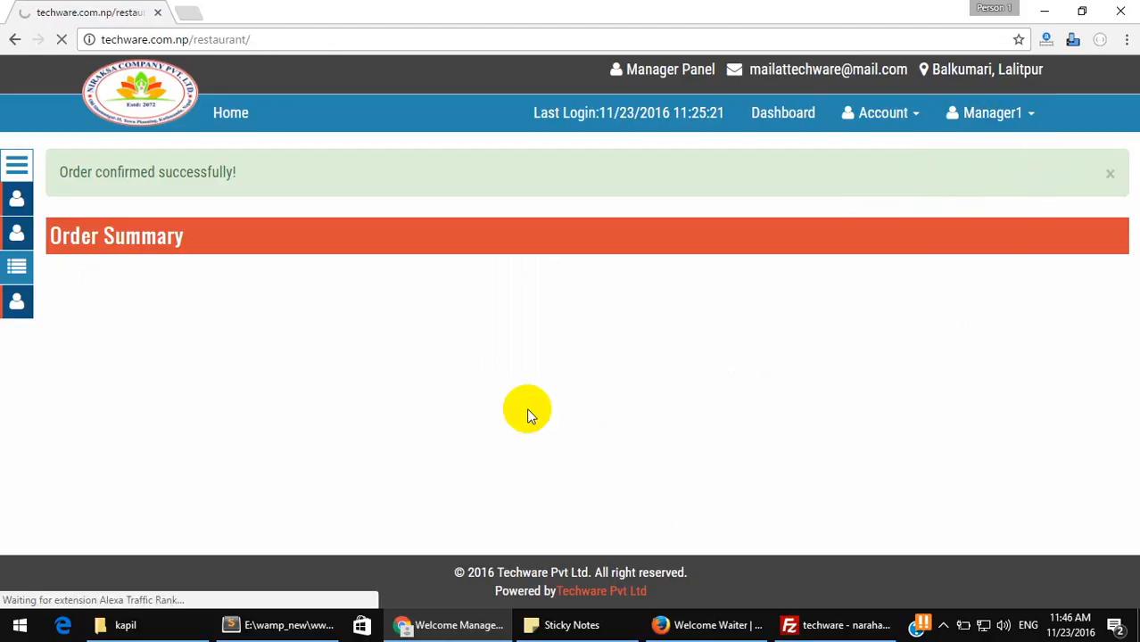
{"action": "left_click", "coordinate": [453, 41]}
{"action": "type", "text": "lo"}
{"action": "key", "text": "Return"}
{"action": "left_click", "coordinate": [486, 299]}
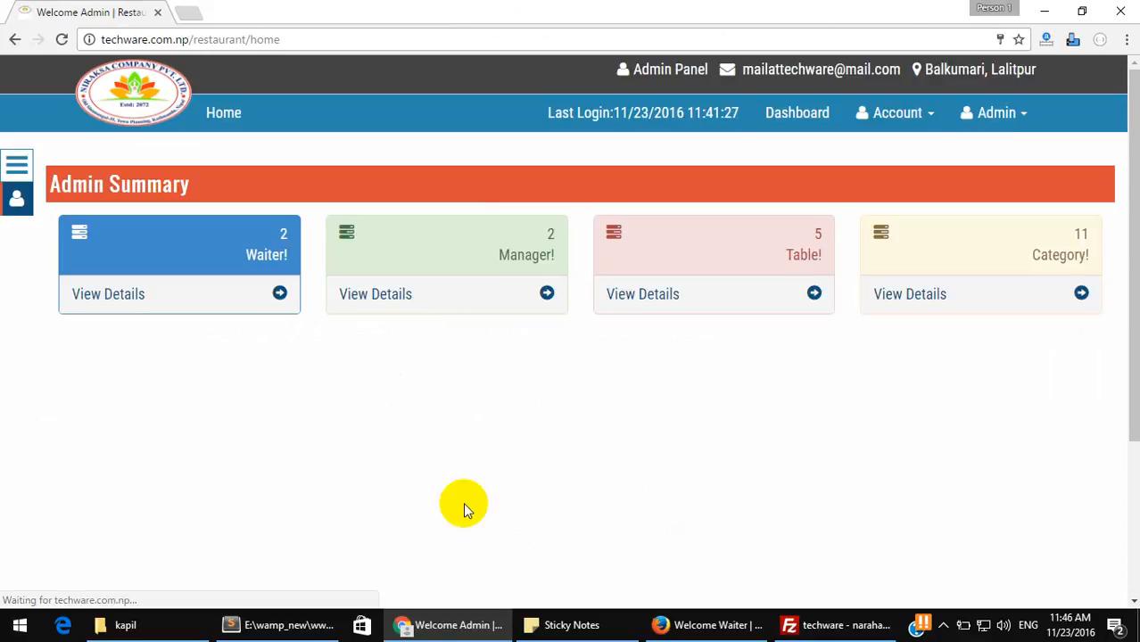
Examine the Monthly Items Demand chart and the summary cards on the admin dashboard.
{"action": "scroll", "coordinate": [253, 354], "scroll_direction": "down", "scroll_amount": 3}
{"action": "mouse_move", "coordinate": [155, 198]}
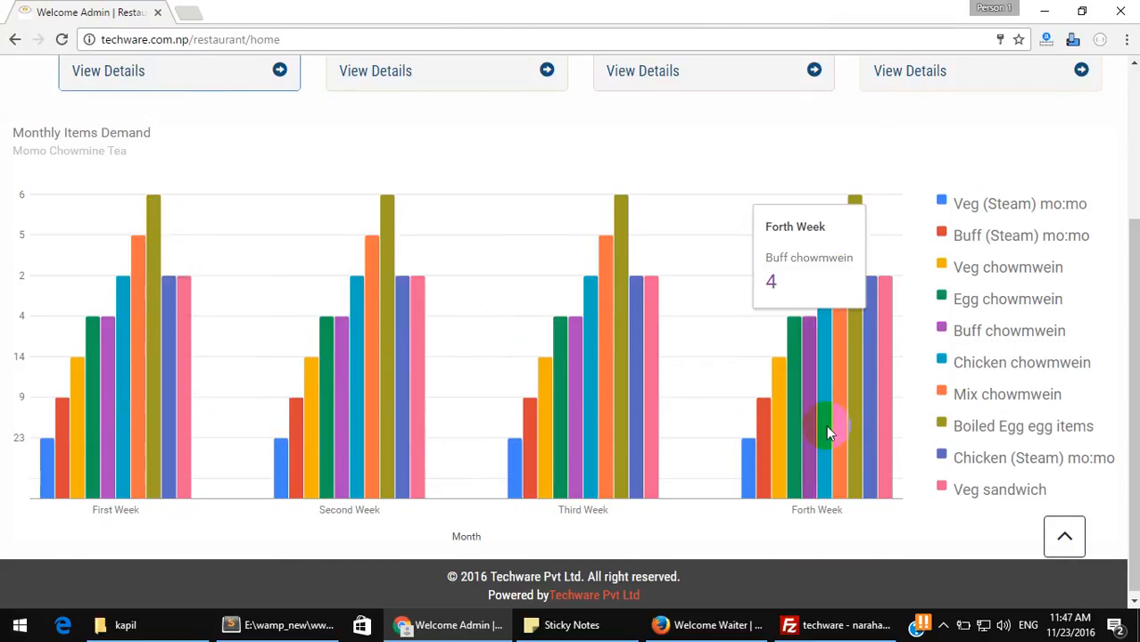
{"action": "left_click_drag", "start_coordinate": [914, 536], "coordinate": [15, 533]}
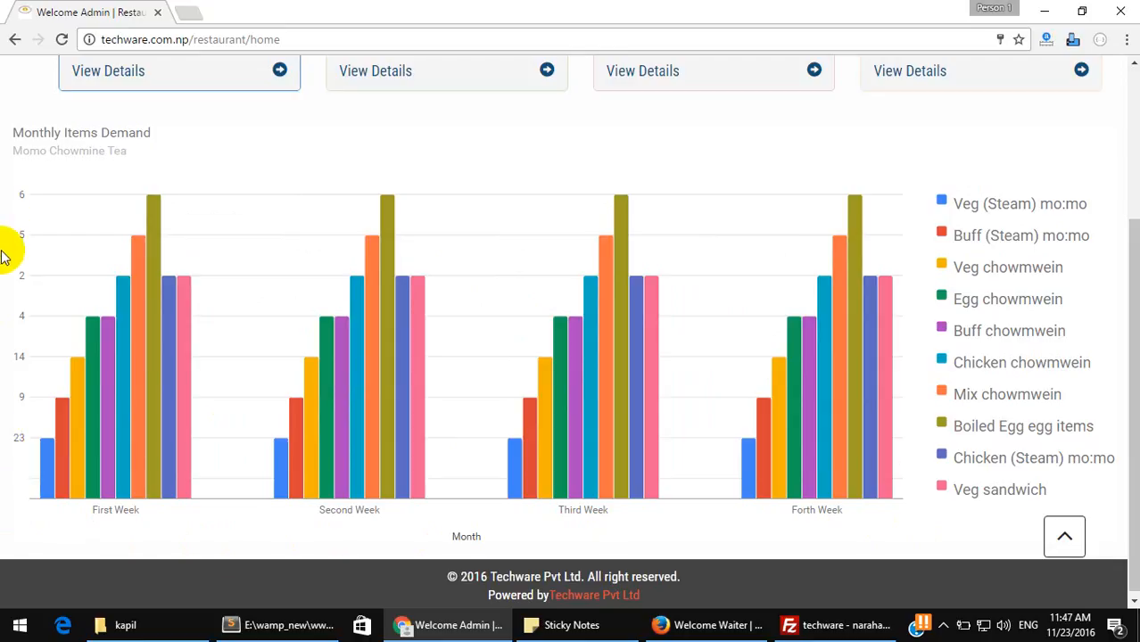
{"action": "scroll", "coordinate": [5, 256], "scroll_direction": "up", "scroll_amount": 2}
{"action": "scroll", "coordinate": [5, 249], "scroll_direction": "up", "scroll_amount": 2}
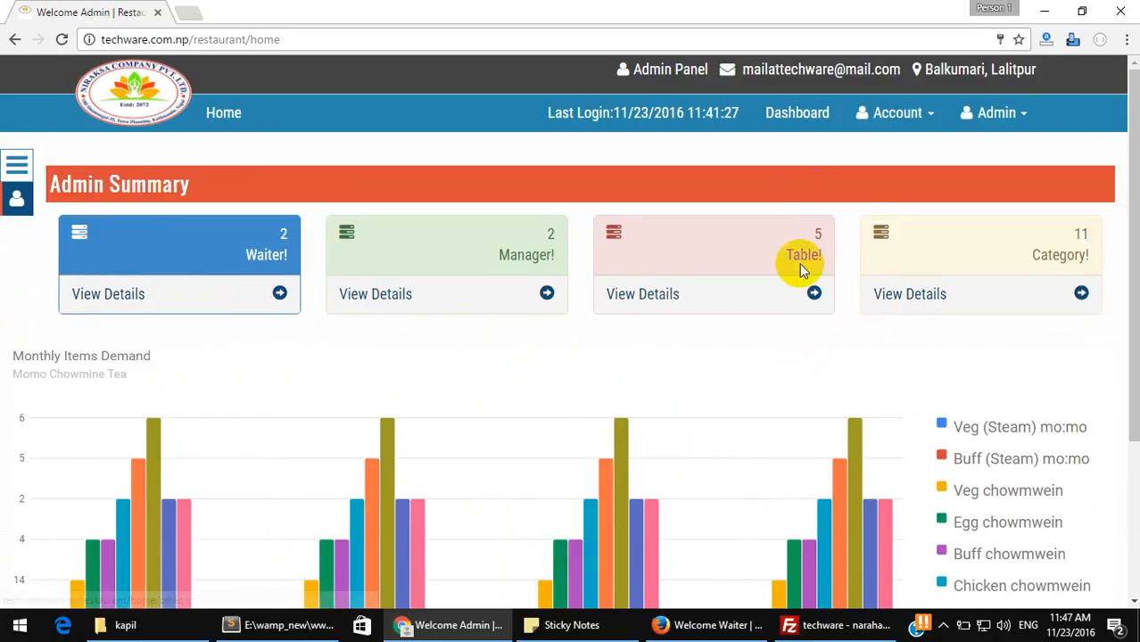
Search the Table Record report for Table 1 without other filters and look through its bills.
{"action": "left_click", "coordinate": [898, 112]}
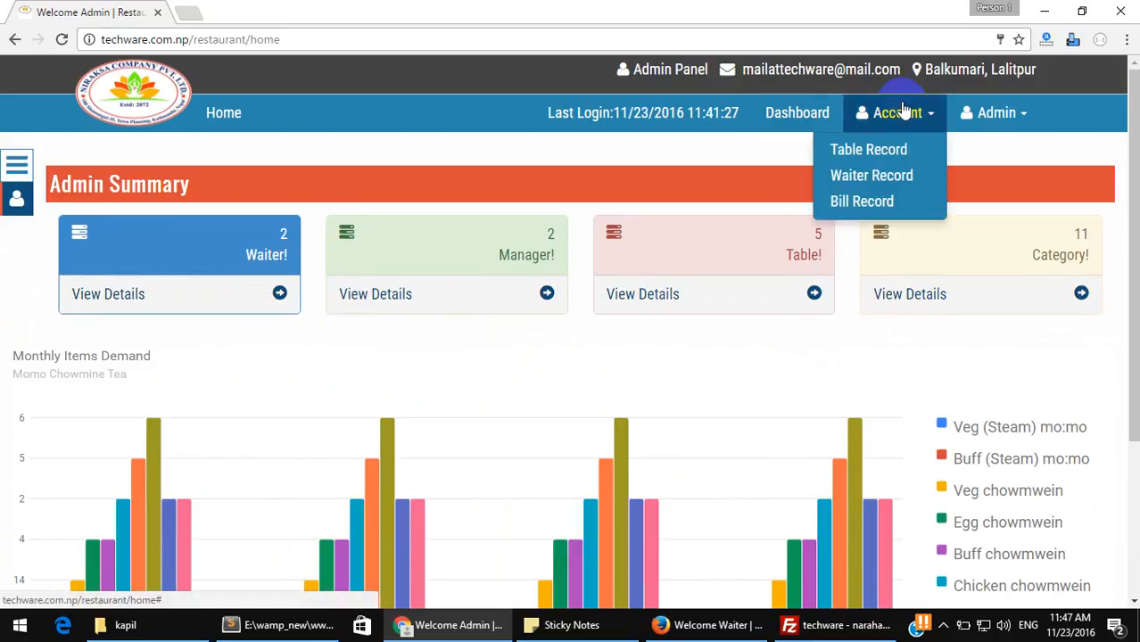
{"action": "left_click", "coordinate": [872, 152]}
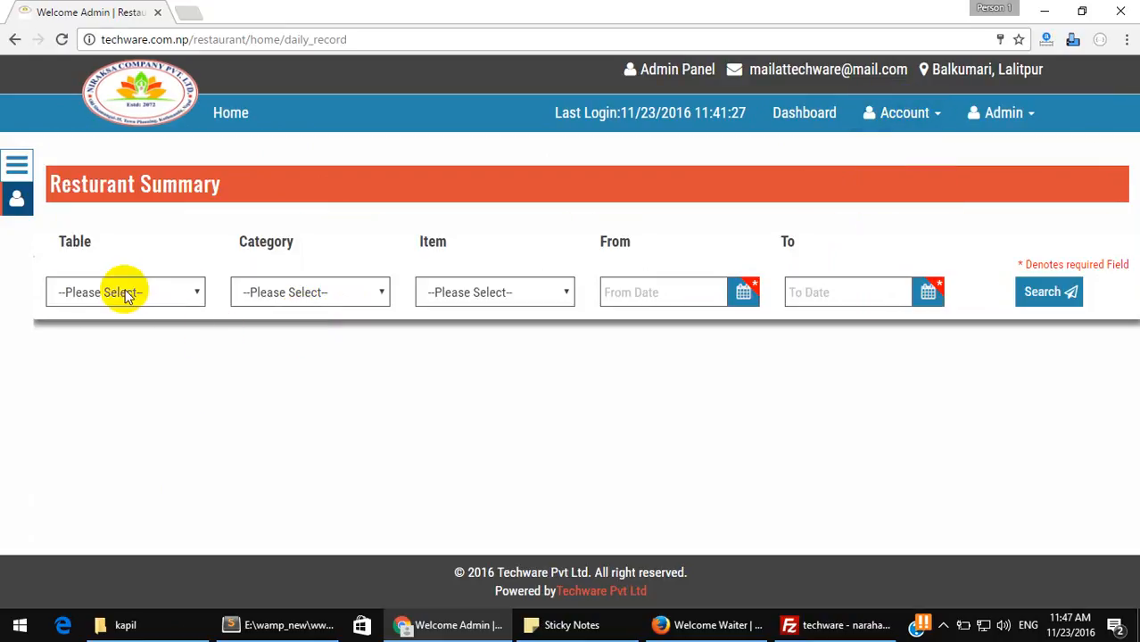
{"action": "left_click", "coordinate": [127, 294]}
{"action": "left_click", "coordinate": [94, 332]}
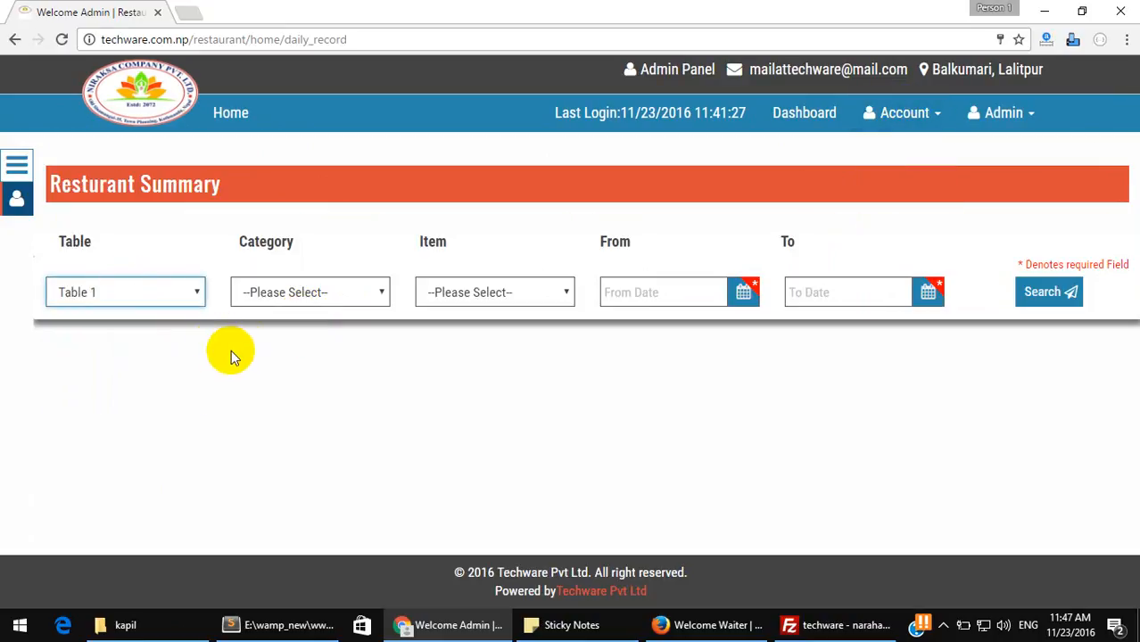
{"action": "left_click", "coordinate": [305, 296]}
{"action": "left_click", "coordinate": [305, 296]}
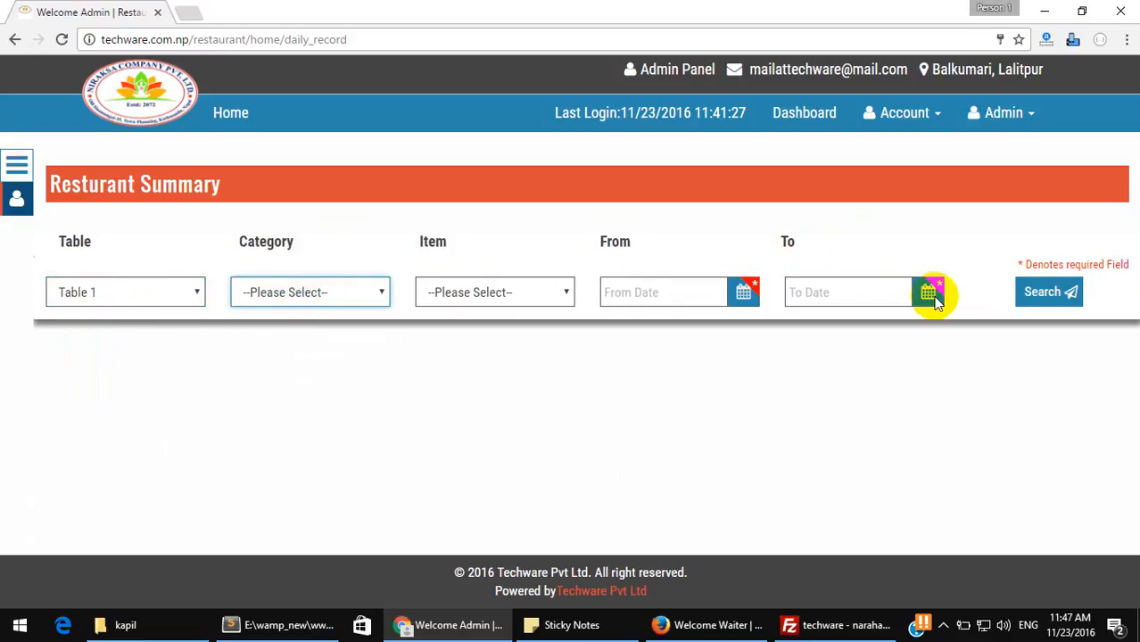
{"action": "left_click", "coordinate": [1059, 294]}
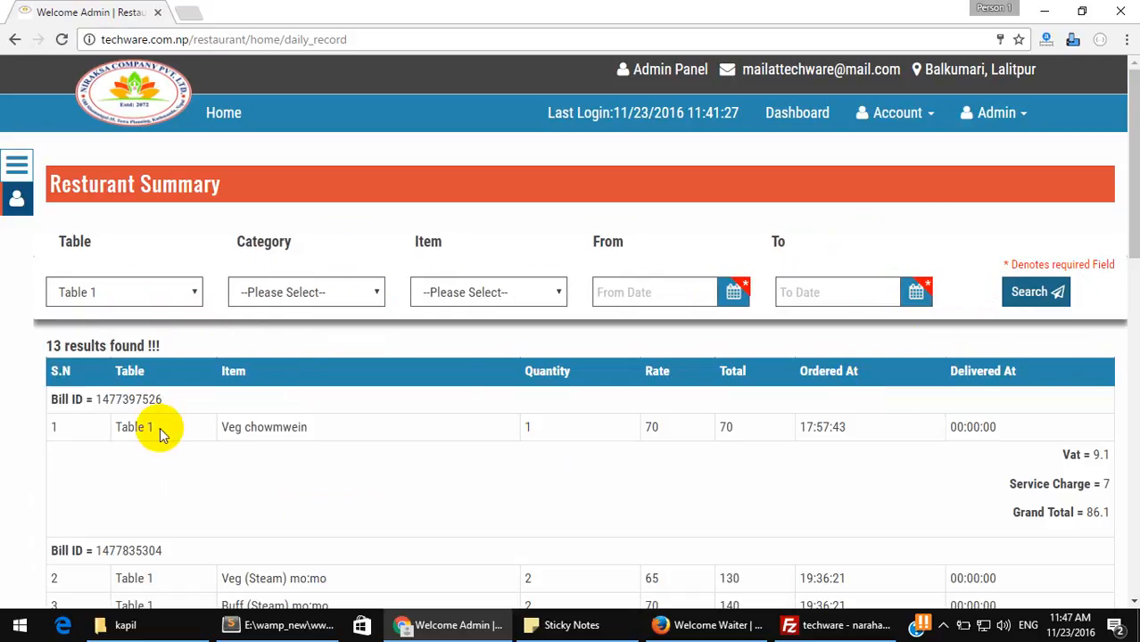
{"action": "scroll", "coordinate": [158, 407], "scroll_direction": "down", "scroll_amount": 4}
{"action": "scroll", "coordinate": [162, 405], "scroll_direction": "up", "scroll_amount": 4}
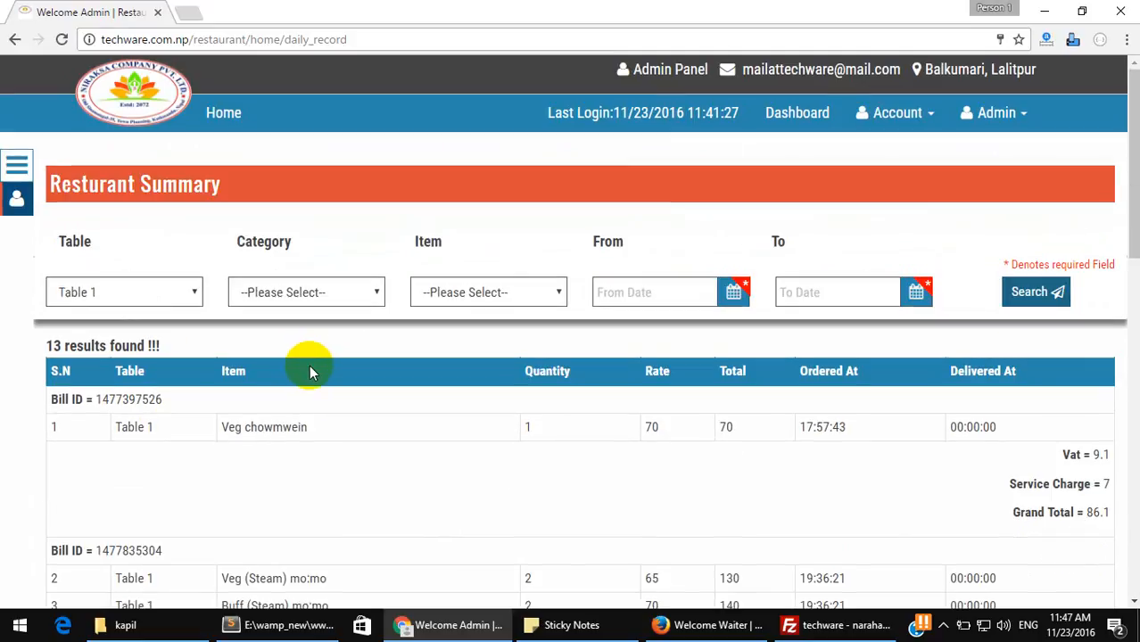
{"action": "scroll", "coordinate": [400, 390], "scroll_direction": "down", "scroll_amount": 10}
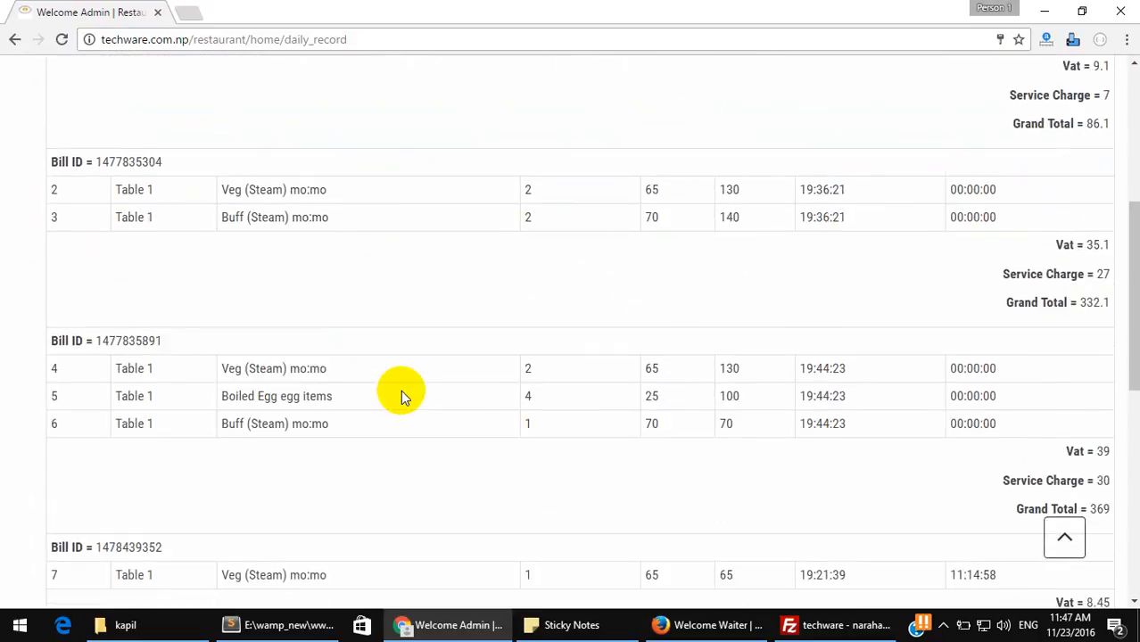
{"action": "scroll", "coordinate": [400, 390], "scroll_direction": "up", "scroll_amount": 10}
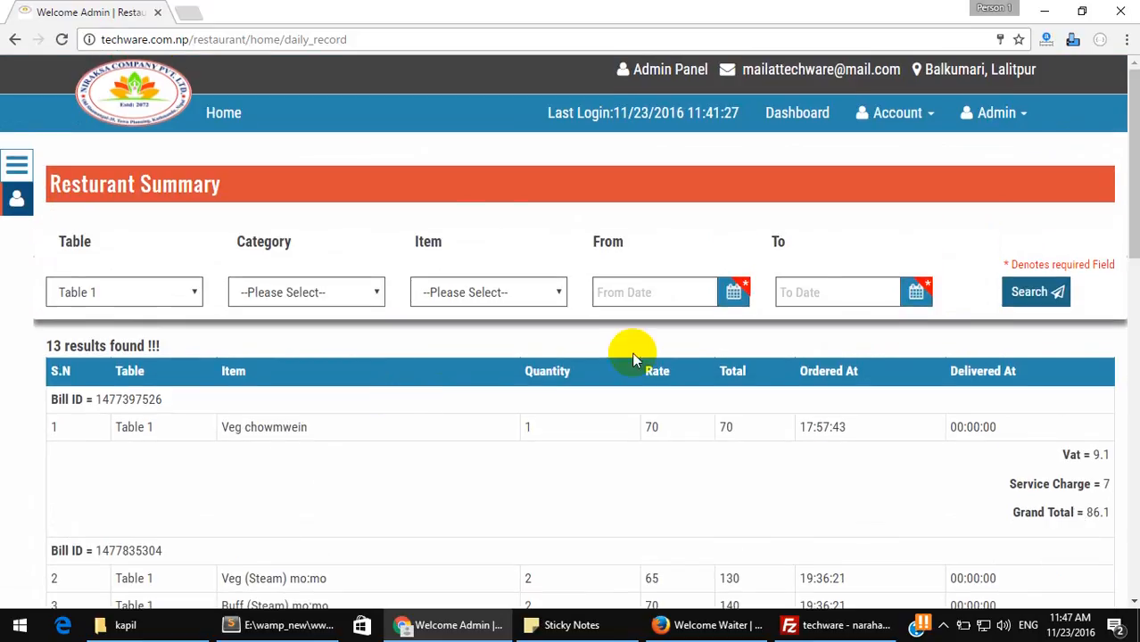
Try to filter Table 1's records by the end date 2016-11-23.
{"action": "left_click", "coordinate": [631, 290]}
{"action": "left_click", "coordinate": [634, 472]}
{"action": "left_click", "coordinate": [832, 287]}
{"action": "left_click", "coordinate": [867, 473]}
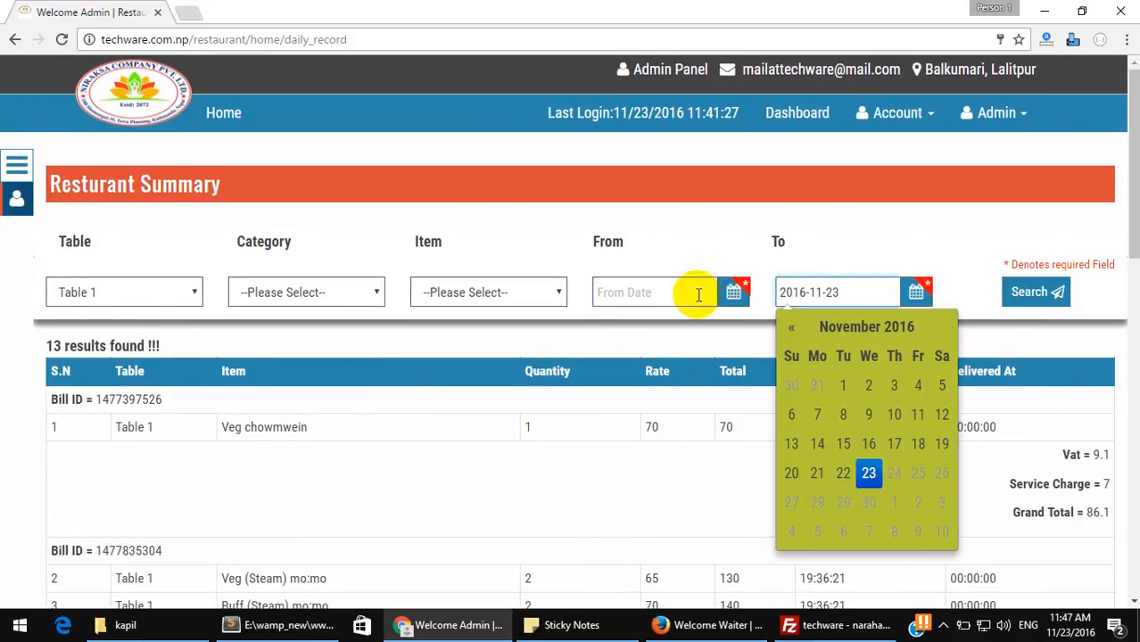
{"action": "left_click", "coordinate": [1030, 296]}
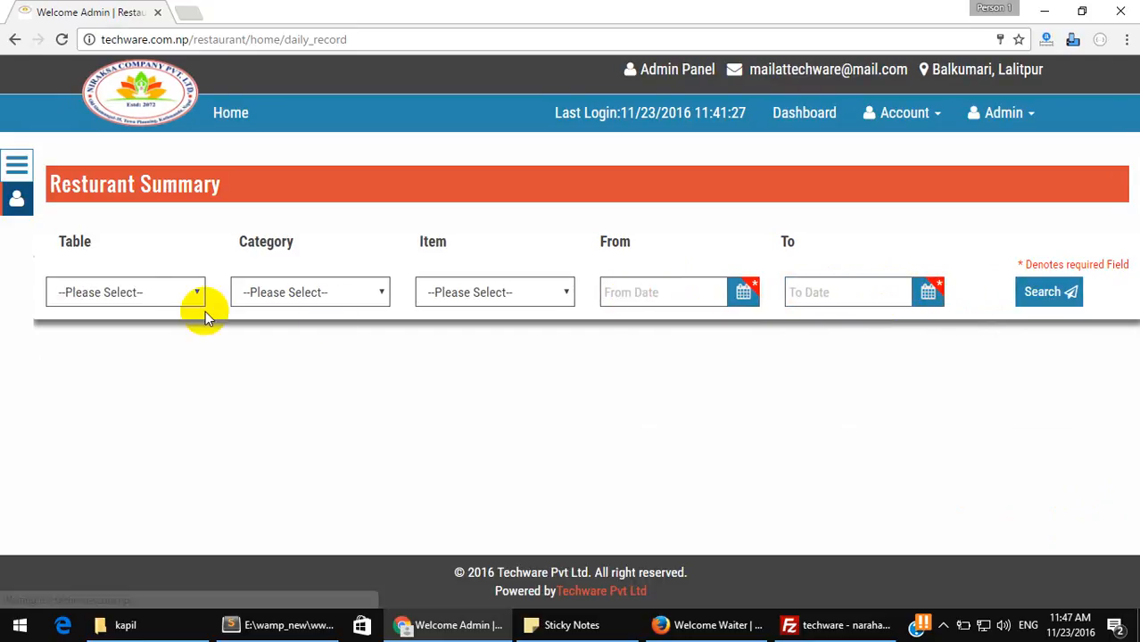
Search the table records for Table 1 with the start date 2016-11-20.
{"action": "left_click", "coordinate": [129, 293]}
{"action": "left_click", "coordinate": [119, 331]}
{"action": "left_click", "coordinate": [648, 293]}
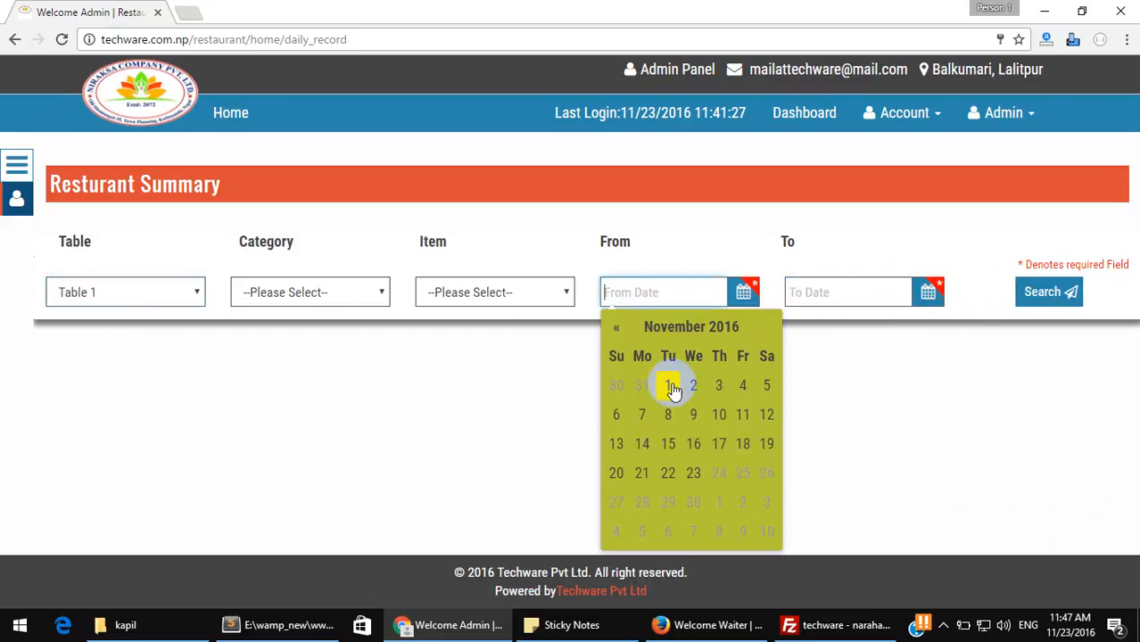
{"action": "left_click", "coordinate": [617, 474]}
{"action": "left_click", "coordinate": [1041, 300]}
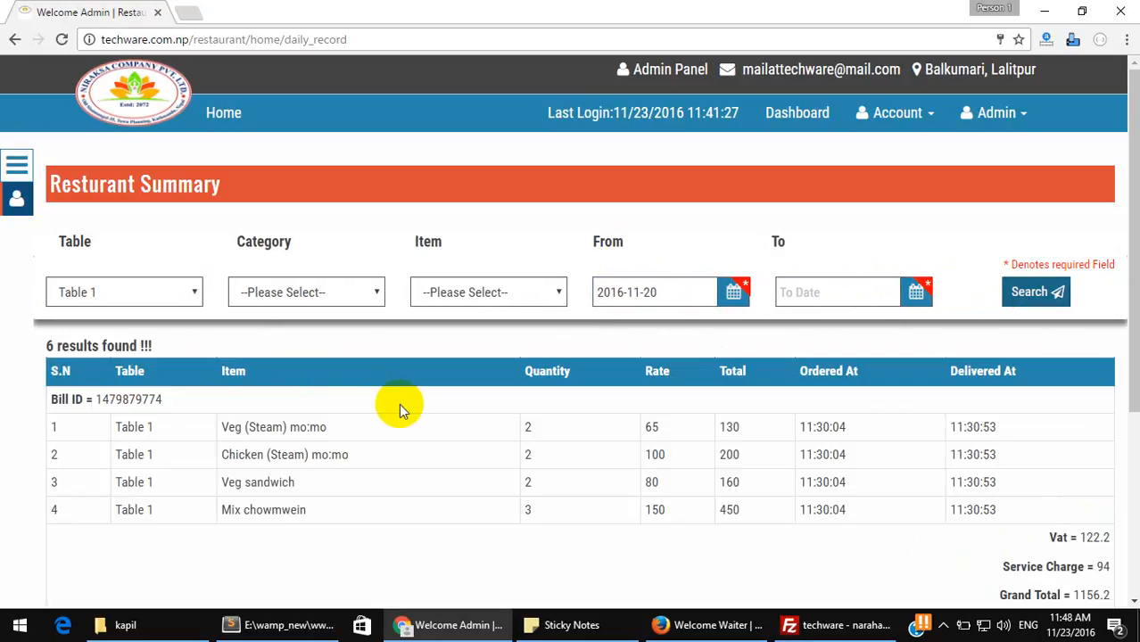
Review Table 1's filtered bills and compare the ordered and delivered times of the latest bill.
{"action": "scroll", "coordinate": [733, 471], "scroll_direction": "down", "scroll_amount": 4}
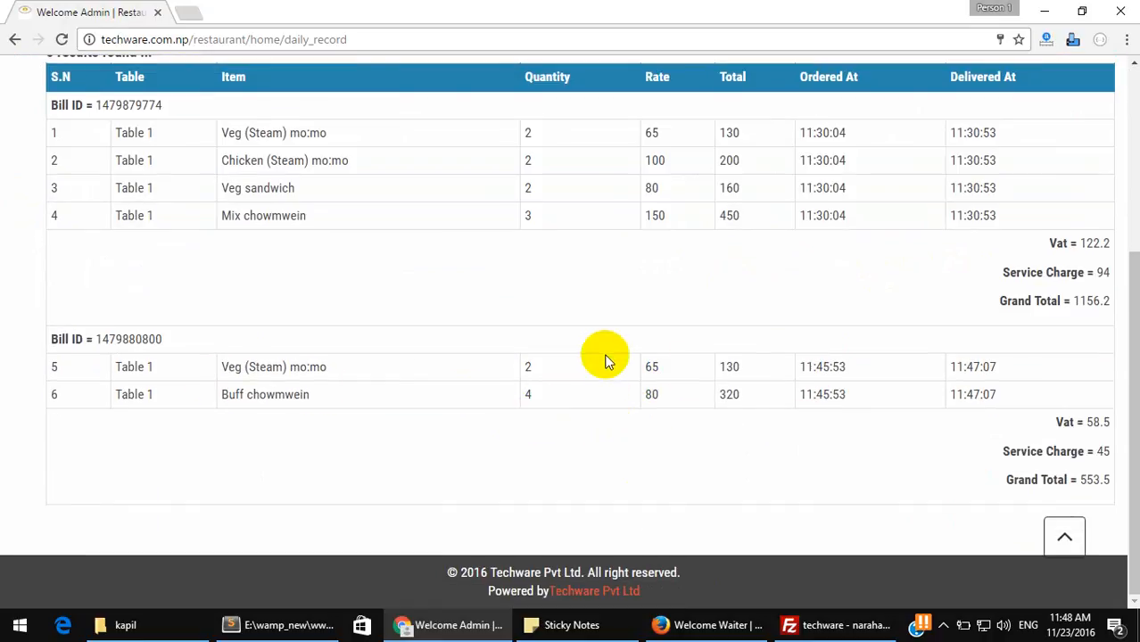
{"action": "scroll", "coordinate": [446, 358], "scroll_direction": "up", "scroll_amount": 4}
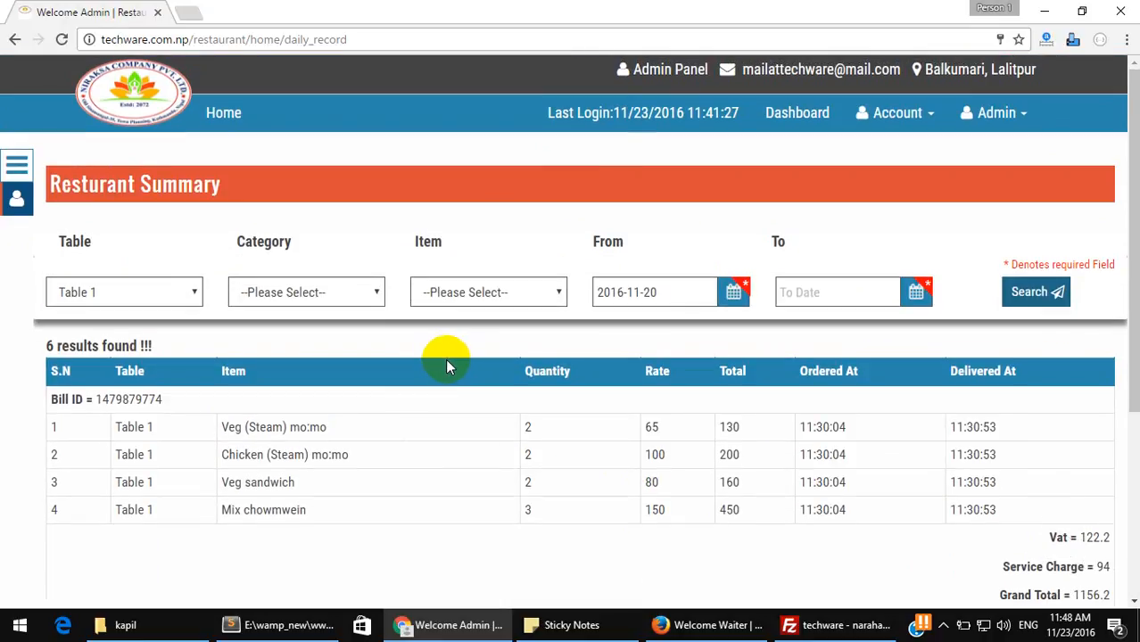
{"action": "scroll", "coordinate": [448, 366], "scroll_direction": "down", "scroll_amount": 4}
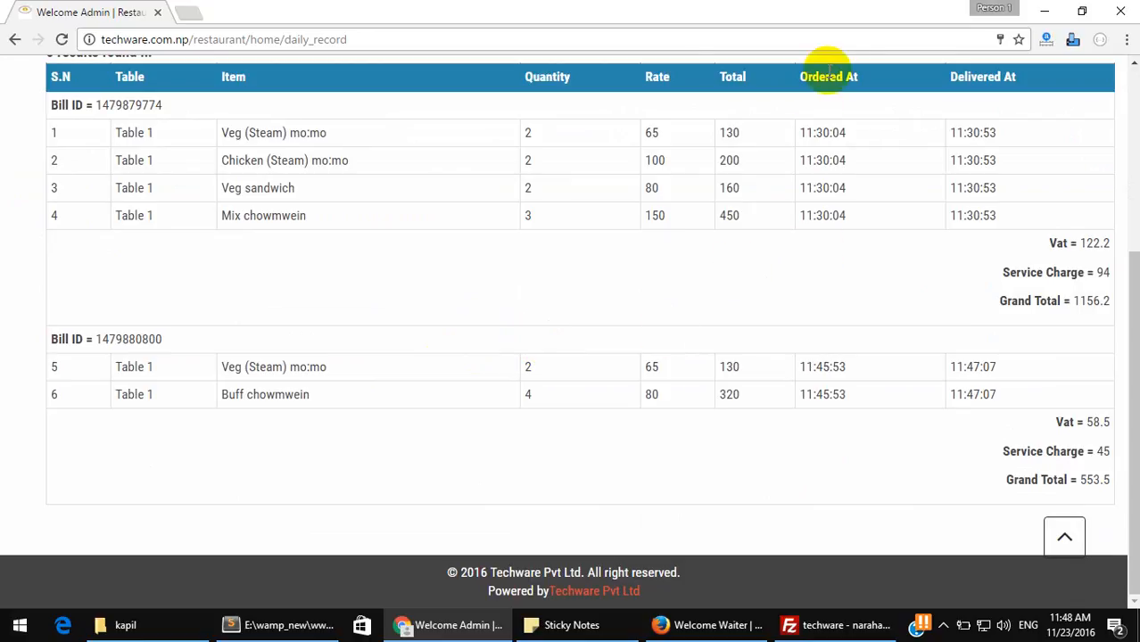
{"action": "left_click", "coordinate": [818, 375]}
{"action": "left_click_drag", "start_coordinate": [818, 375], "coordinate": [740, 394]}
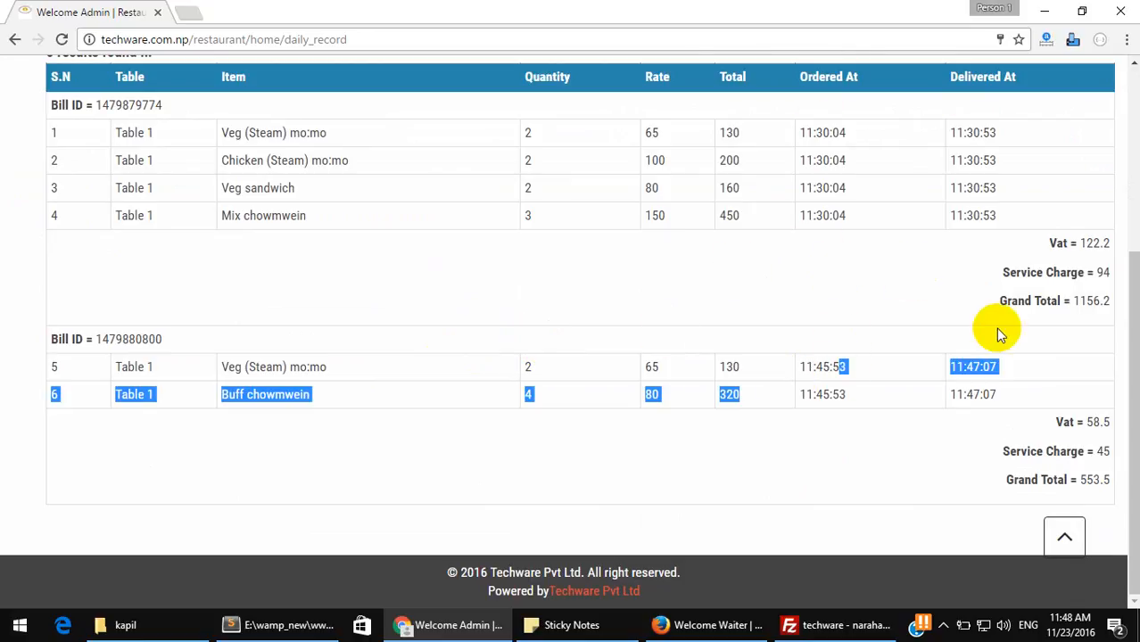
{"action": "left_click", "coordinate": [988, 380]}
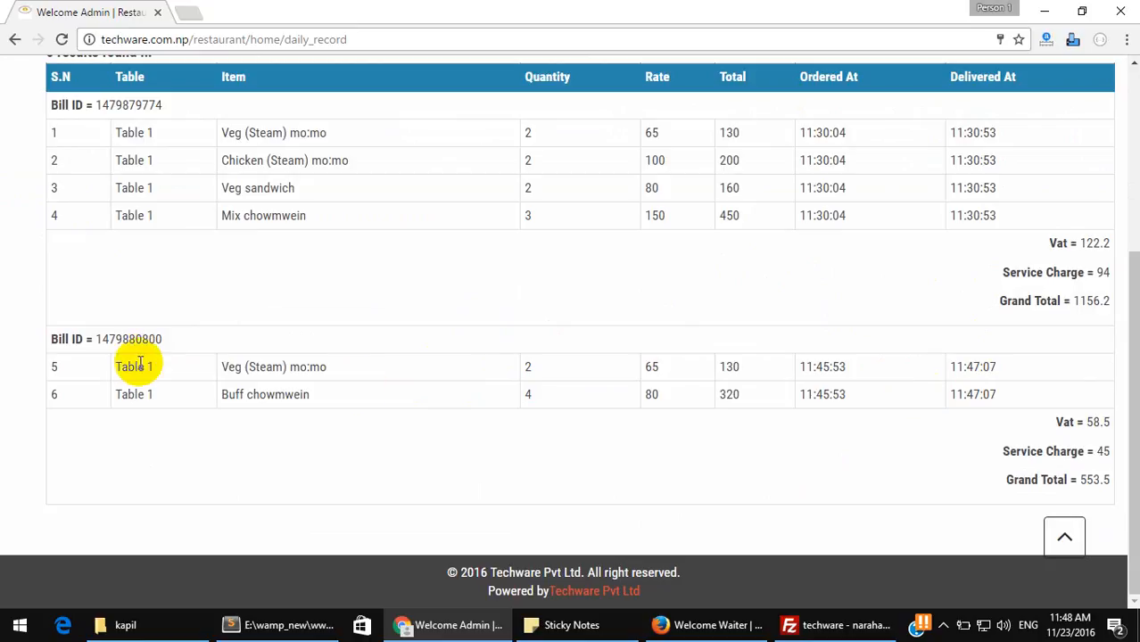
Copy the ID of Table 1's latest bill, search the Bill Record report for it and check the order and delivery times.
{"action": "left_click_drag", "start_coordinate": [99, 339], "coordinate": [159, 339]}
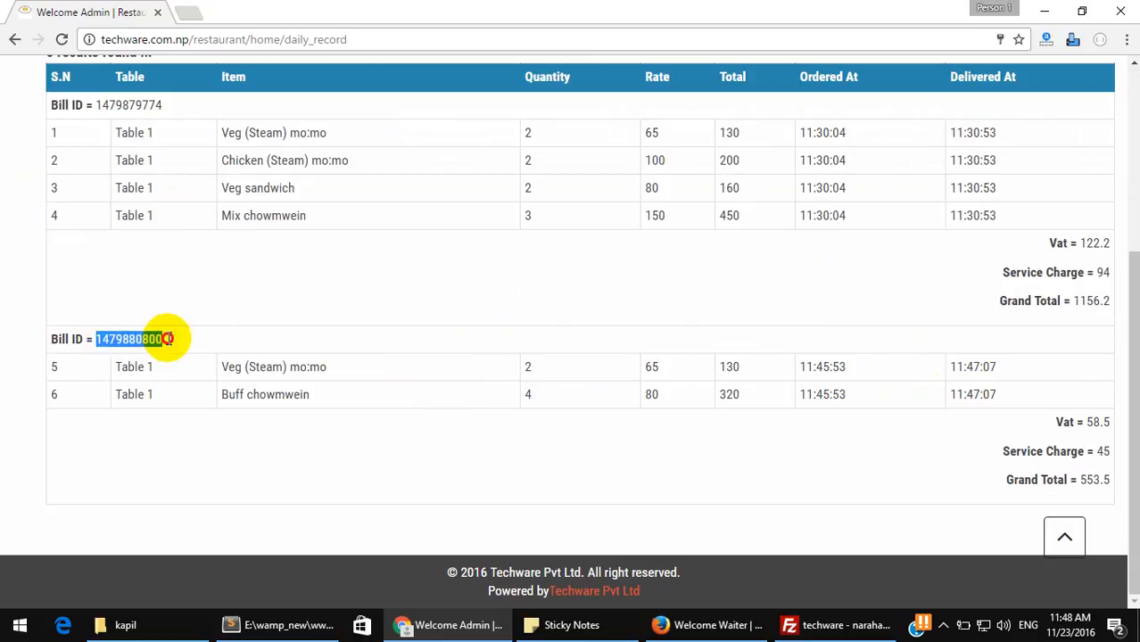
{"action": "scroll", "coordinate": [638, 319], "scroll_direction": "up", "scroll_amount": 3}
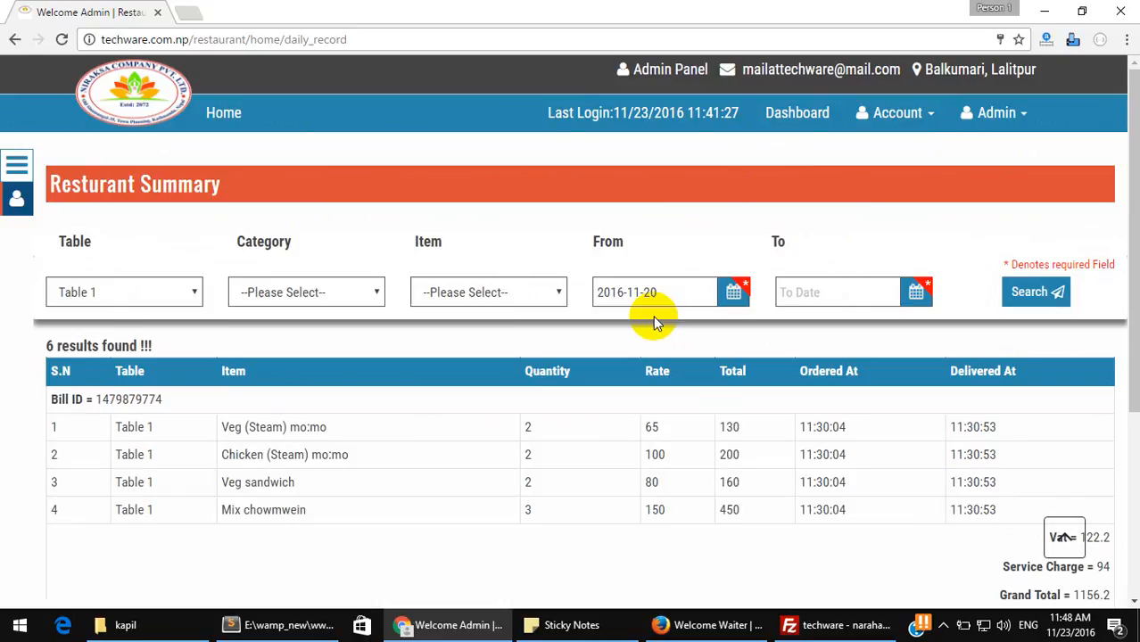
{"action": "left_click", "coordinate": [883, 125]}
{"action": "left_click", "coordinate": [867, 201]}
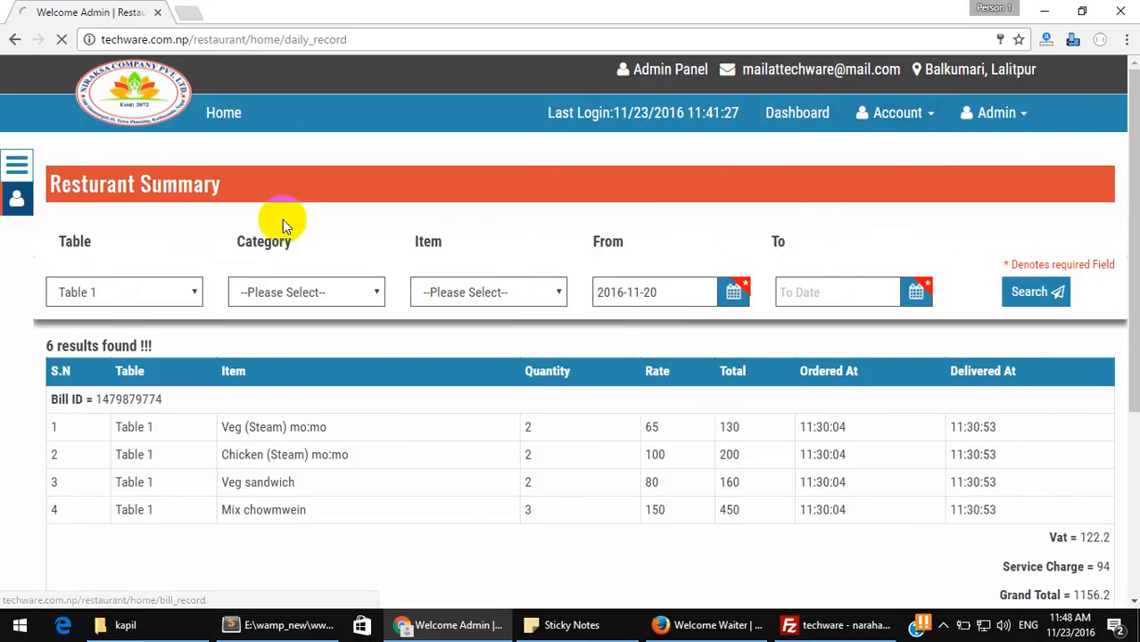
{"action": "left_click", "coordinate": [91, 276]}
{"action": "key", "text": "ctrl+v"}
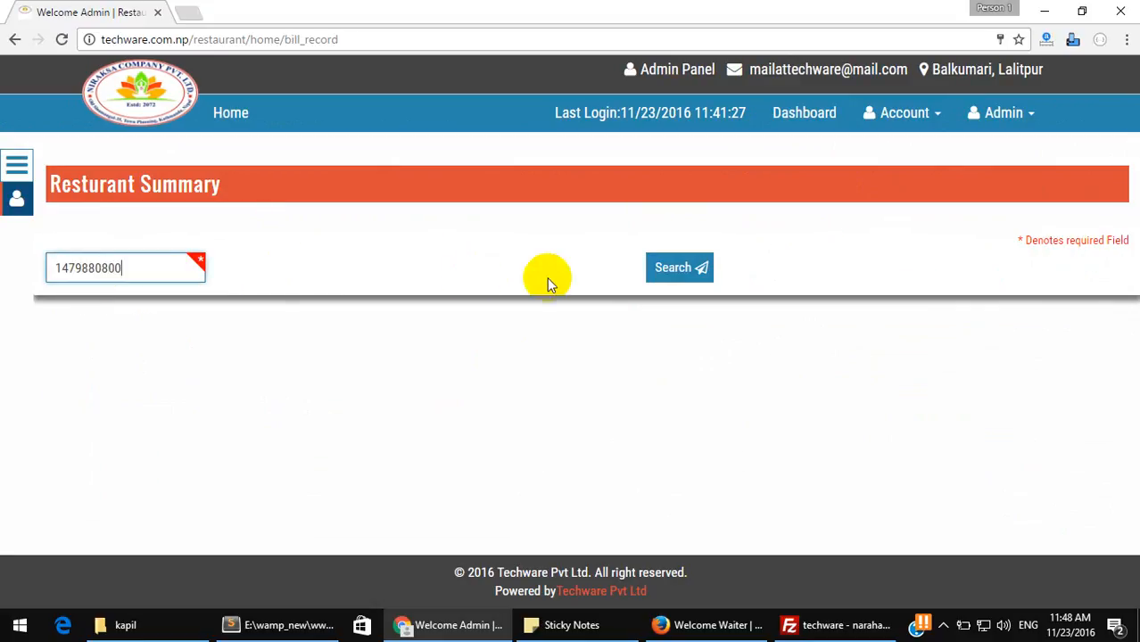
{"action": "left_click", "coordinate": [669, 271]}
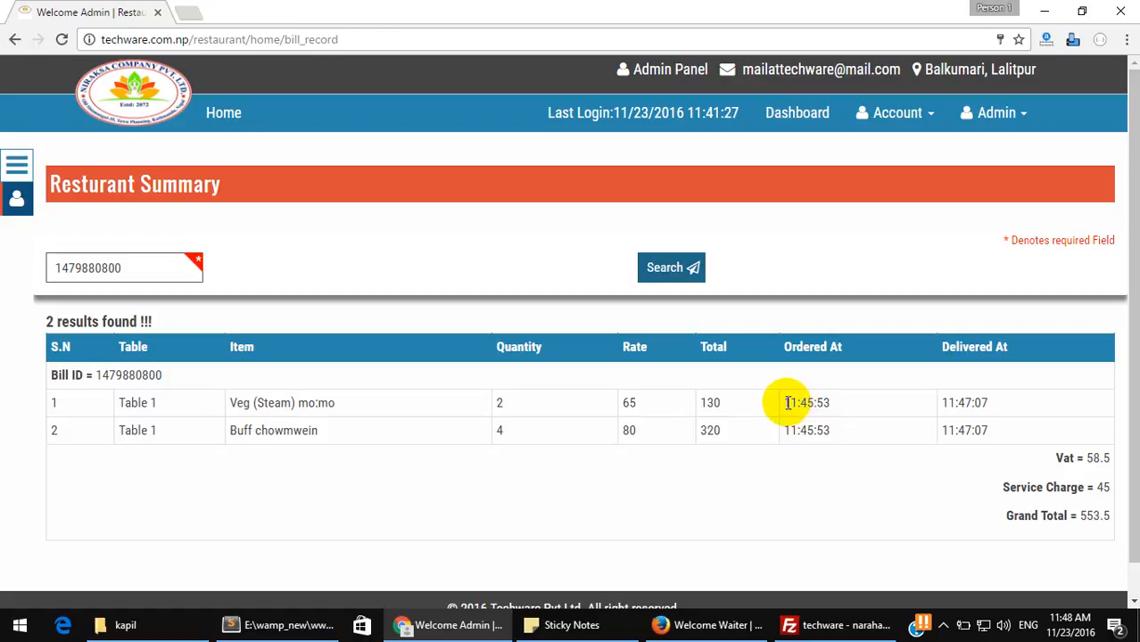
{"action": "left_click_drag", "start_coordinate": [785, 402], "coordinate": [852, 408]}
{"action": "left_click", "coordinate": [980, 399]}
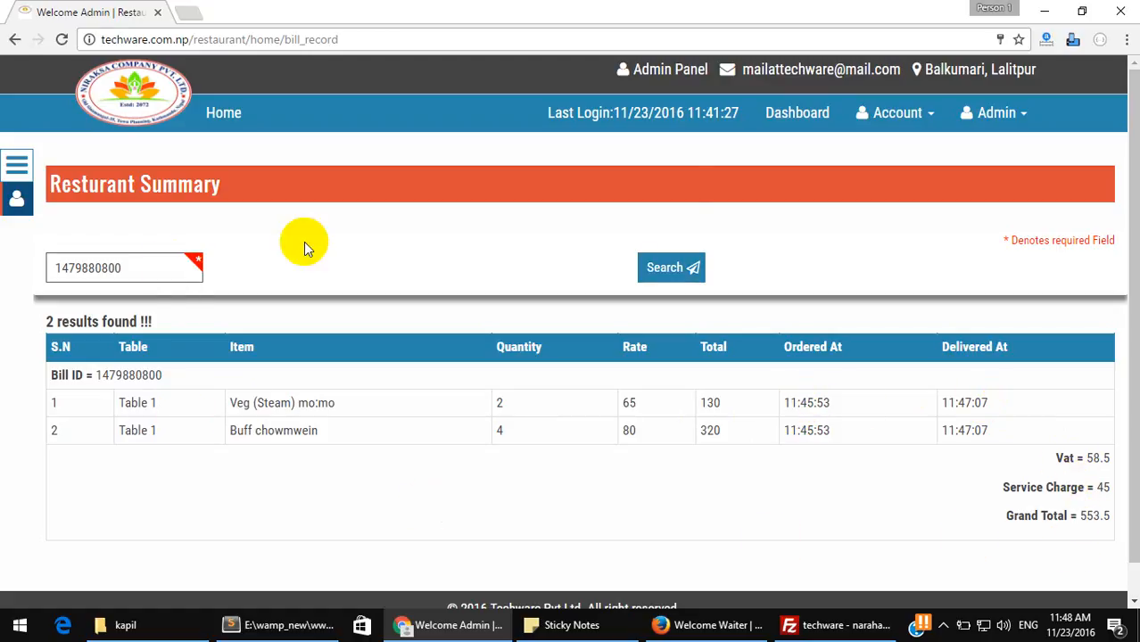
Open the waiter record report, filter it by Waiter1 and look through the listed bills.
{"action": "left_click", "coordinate": [894, 116]}
{"action": "left_click", "coordinate": [870, 173]}
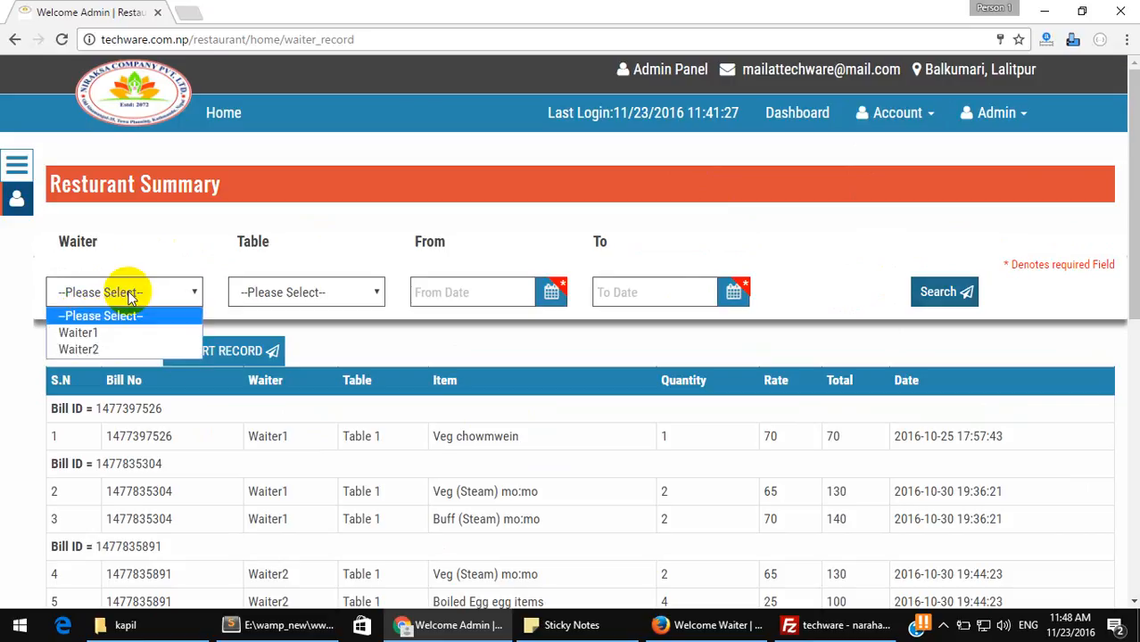
{"action": "left_click", "coordinate": [128, 295]}
{"action": "left_click", "coordinate": [129, 294]}
{"action": "left_click", "coordinate": [123, 283]}
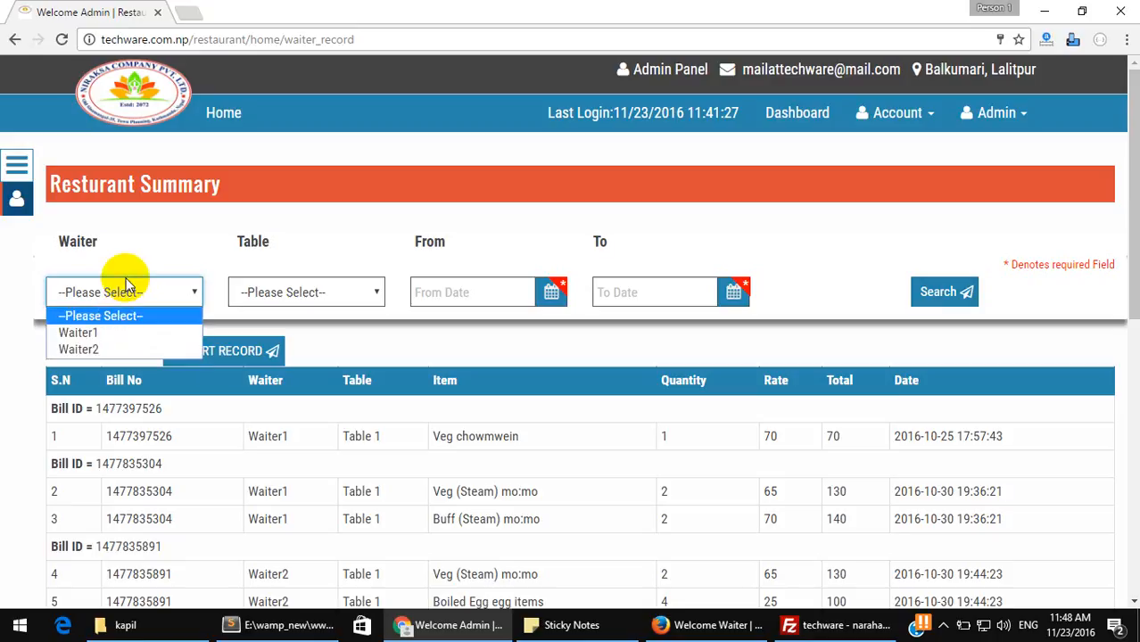
{"action": "left_click", "coordinate": [113, 336]}
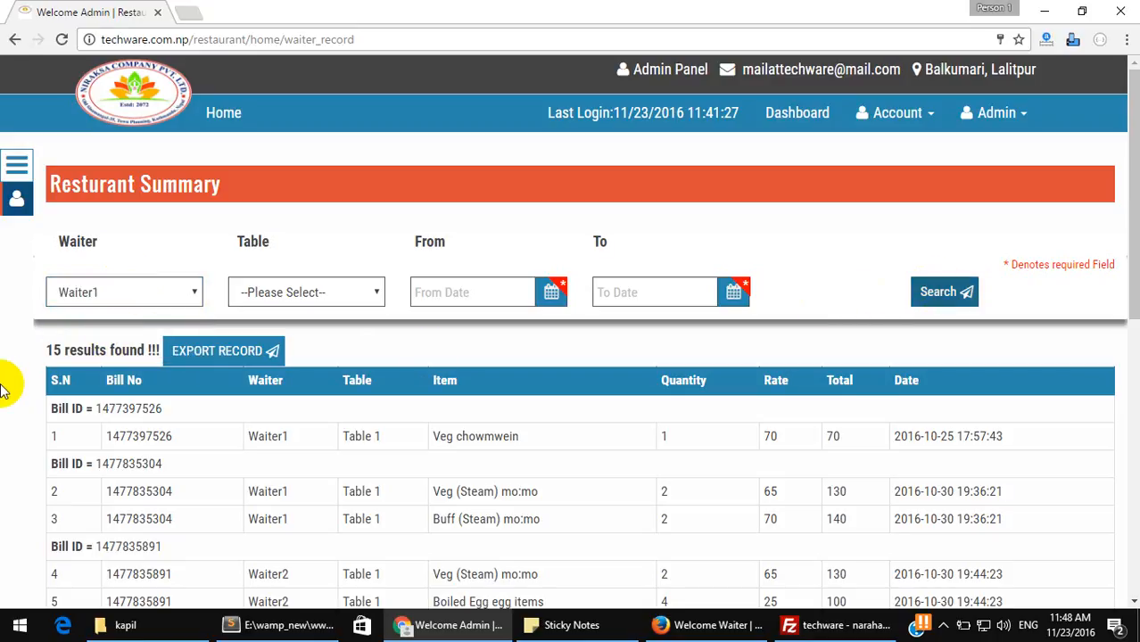
{"action": "scroll", "coordinate": [7, 383], "scroll_direction": "down", "scroll_amount": 10}
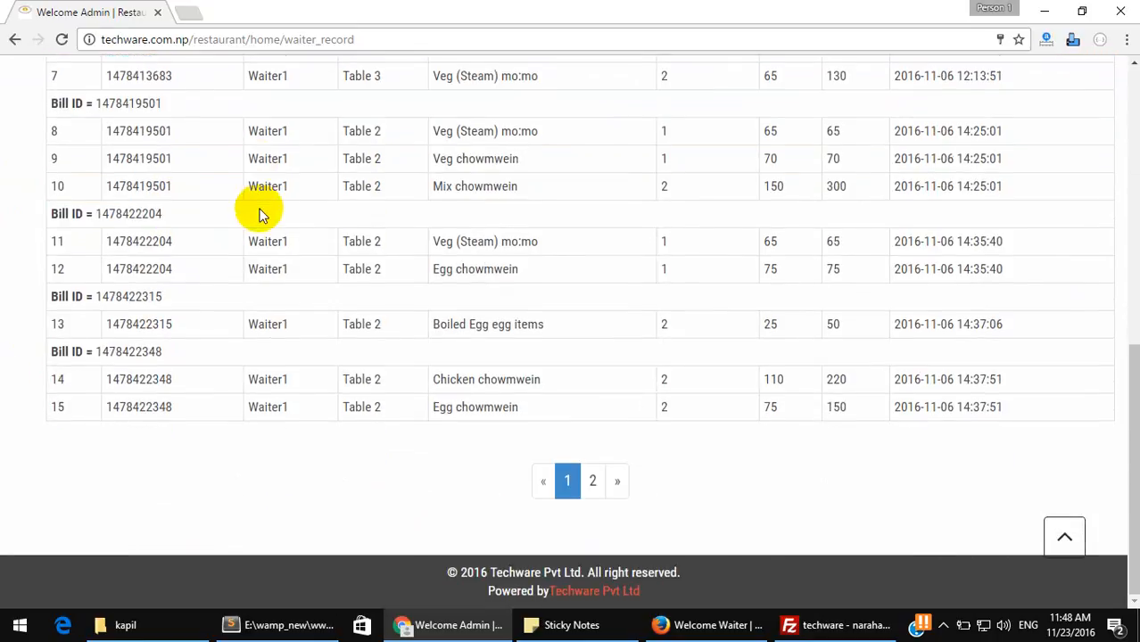
{"action": "scroll", "coordinate": [260, 214], "scroll_direction": "up", "scroll_amount": 10}
Try to search Waiter1's records with the start date 2016-11-22.
{"action": "left_click", "coordinate": [474, 290]}
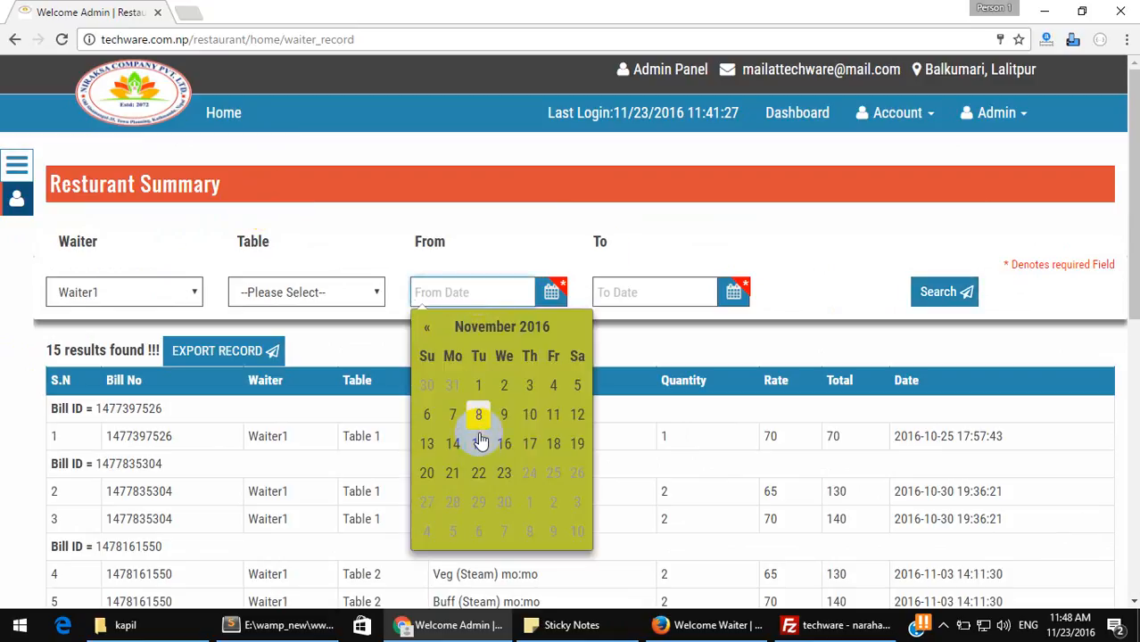
{"action": "left_click", "coordinate": [479, 473]}
{"action": "left_click", "coordinate": [938, 291]}
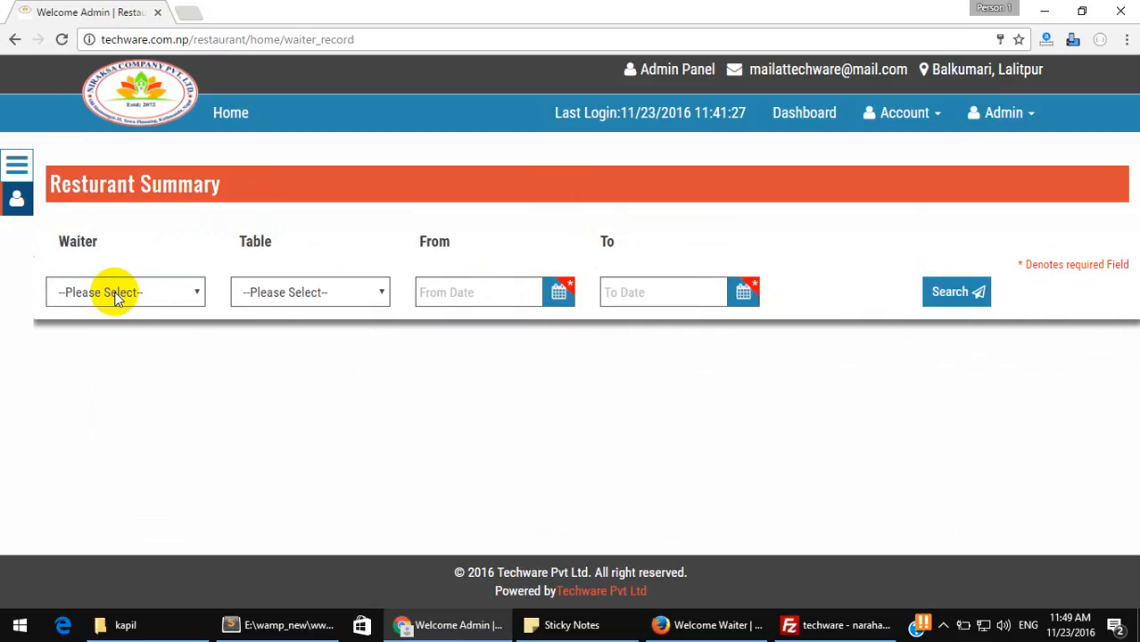
Search the waiter records for Waiter1 with the start date 2016-11-21.
{"action": "left_click", "coordinate": [112, 292]}
{"action": "left_click", "coordinate": [90, 332]}
{"action": "left_click", "coordinate": [457, 293]}
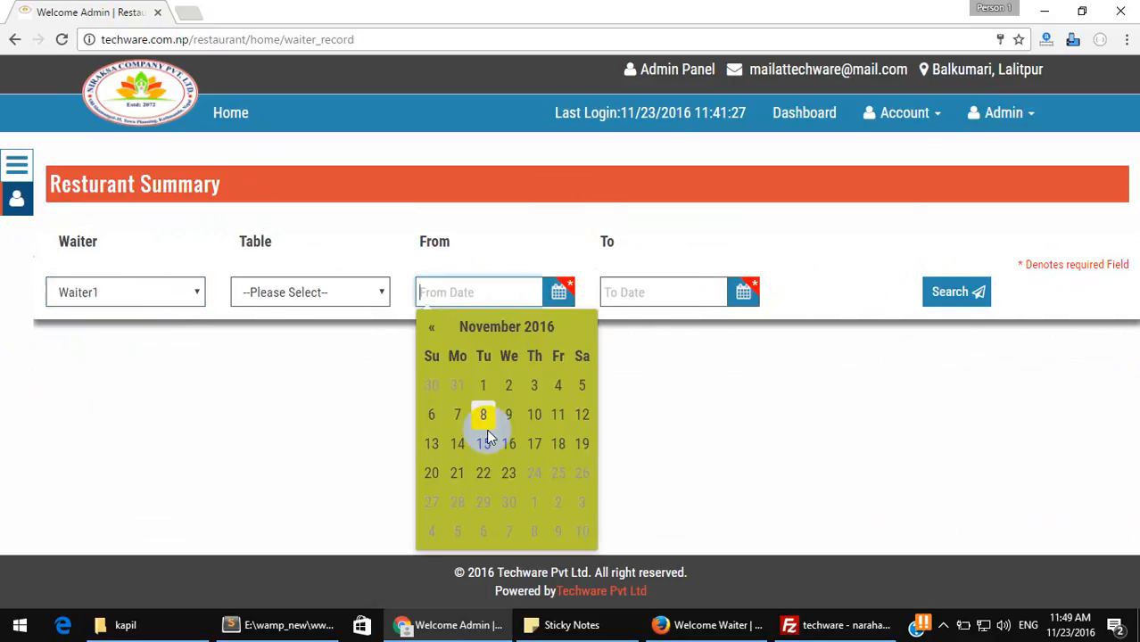
{"action": "left_click", "coordinate": [460, 477]}
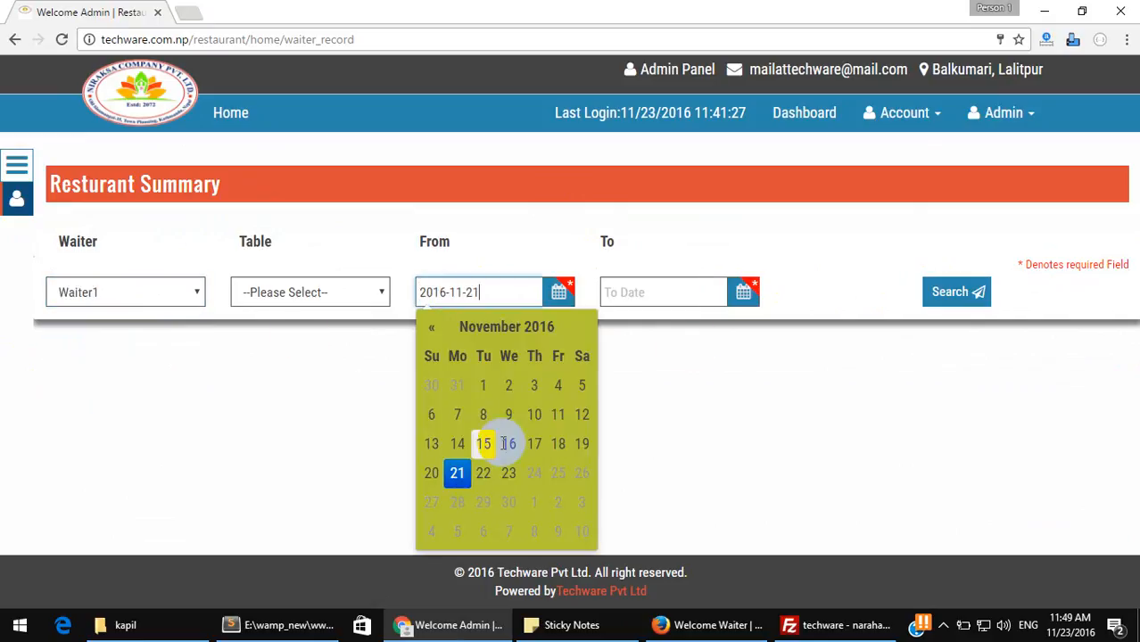
{"action": "left_click", "coordinate": [942, 294]}
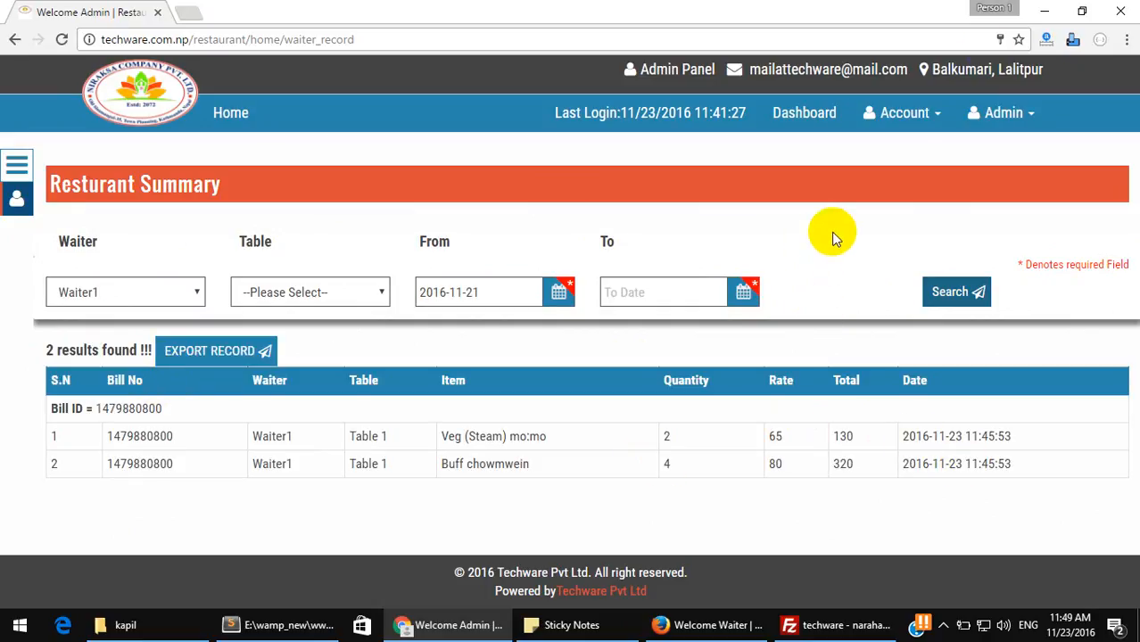
Open the waiter summary list and switch Waiter1's status to unconfirmed, accepting the change.
{"action": "left_click", "coordinate": [803, 112]}
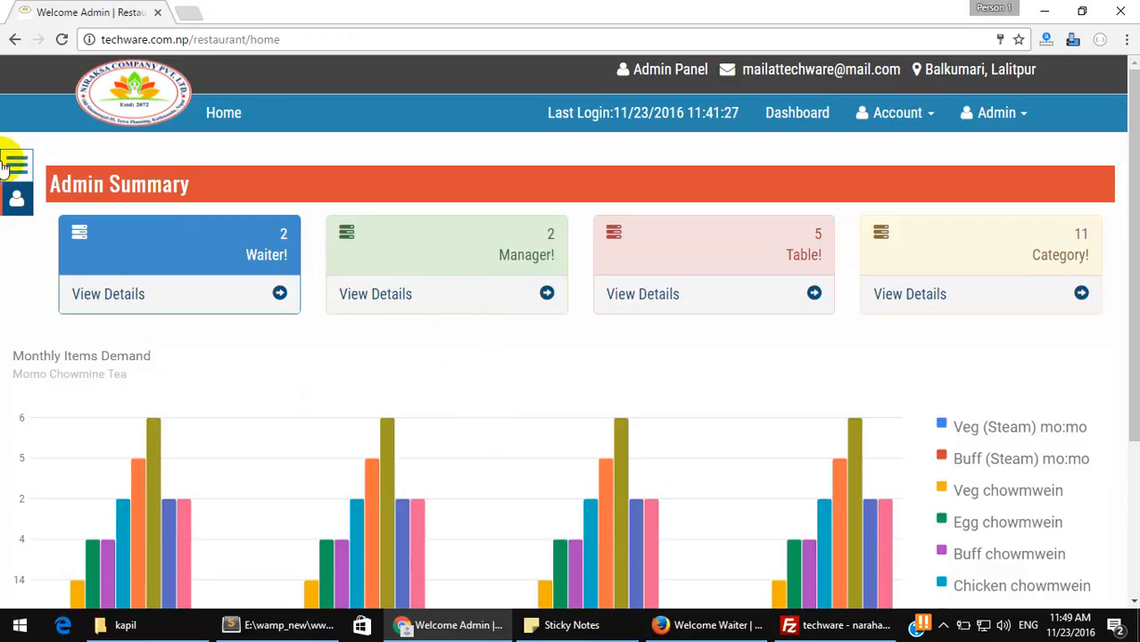
{"action": "left_click", "coordinate": [9, 165]}
{"action": "left_click", "coordinate": [4, 205]}
{"action": "left_click", "coordinate": [34, 244]}
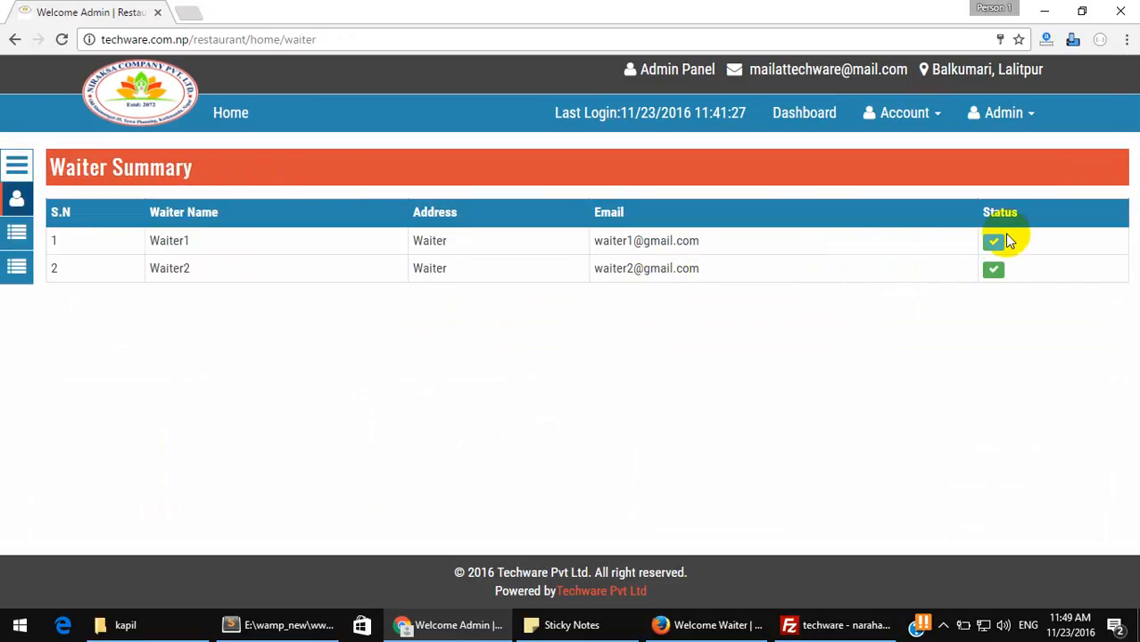
{"action": "left_click", "coordinate": [993, 242]}
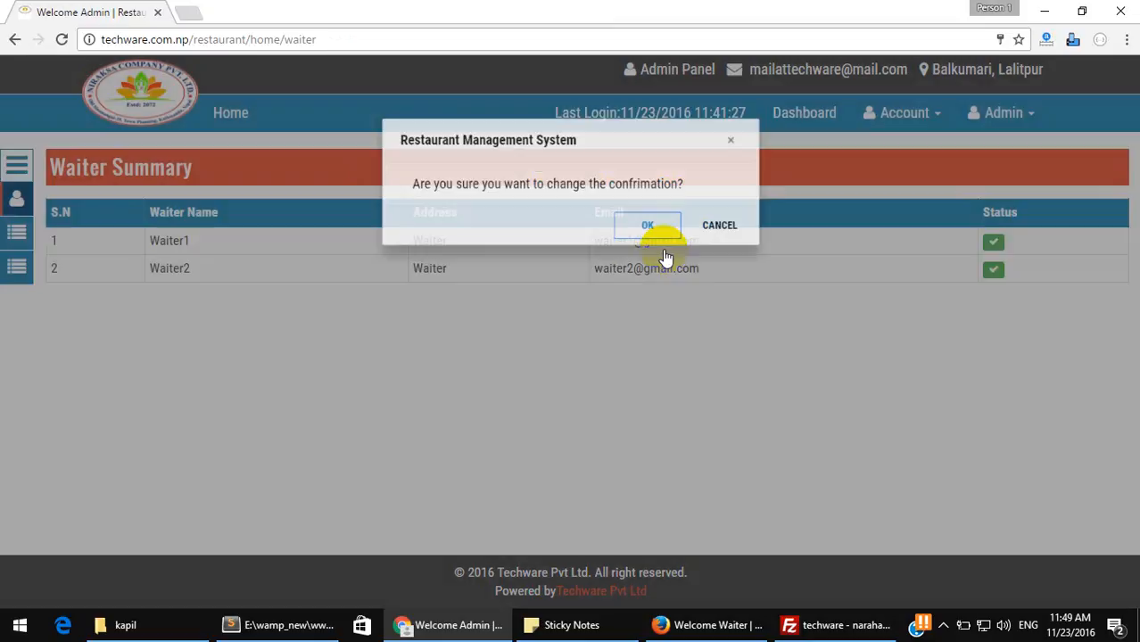
{"action": "left_click", "coordinate": [660, 230]}
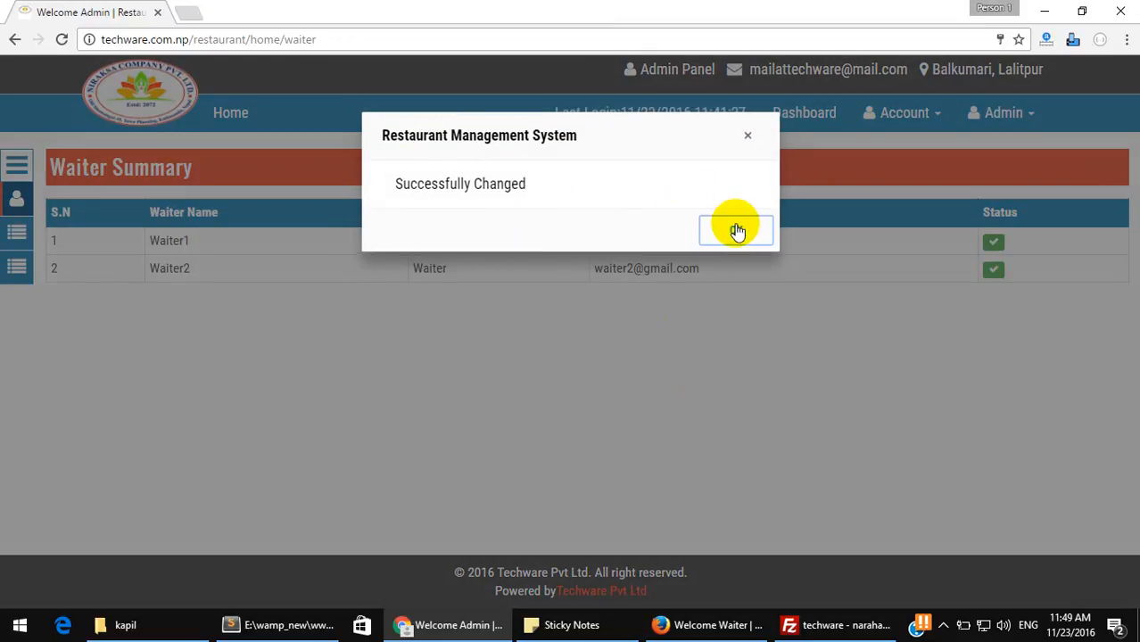
{"action": "left_click", "coordinate": [733, 229]}
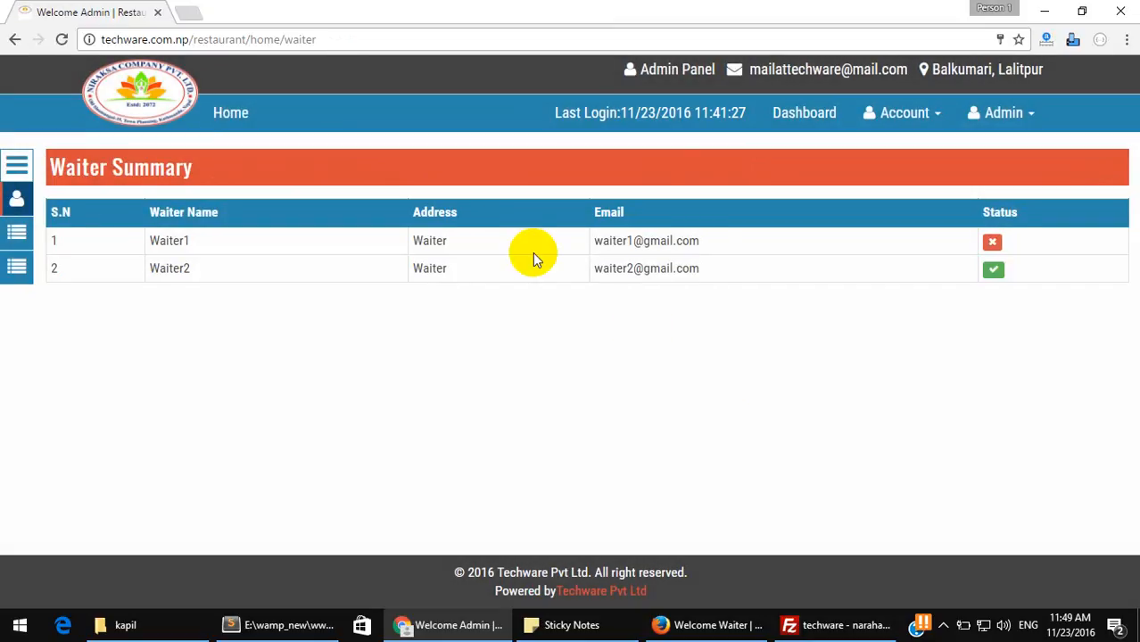
{"action": "left_click_drag", "start_coordinate": [586, 241], "coordinate": [743, 241]}
{"action": "left_click", "coordinate": [743, 244]}
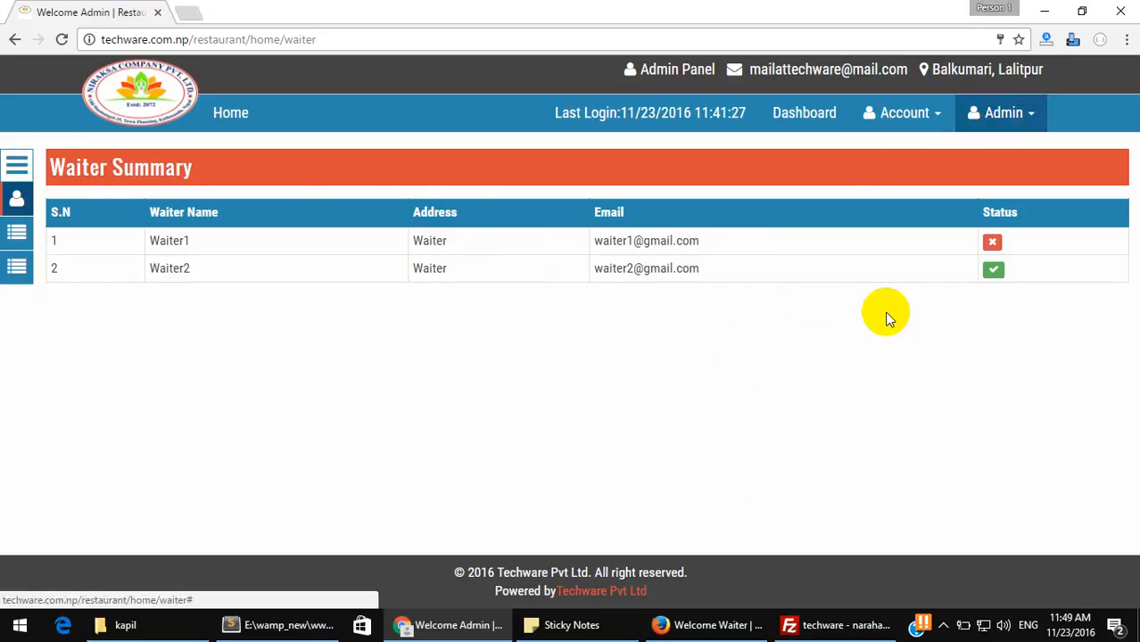
Return to the admin dashboard and look over the summary cards and the Monthly Items Demand chart.
{"action": "left_click", "coordinate": [809, 116]}
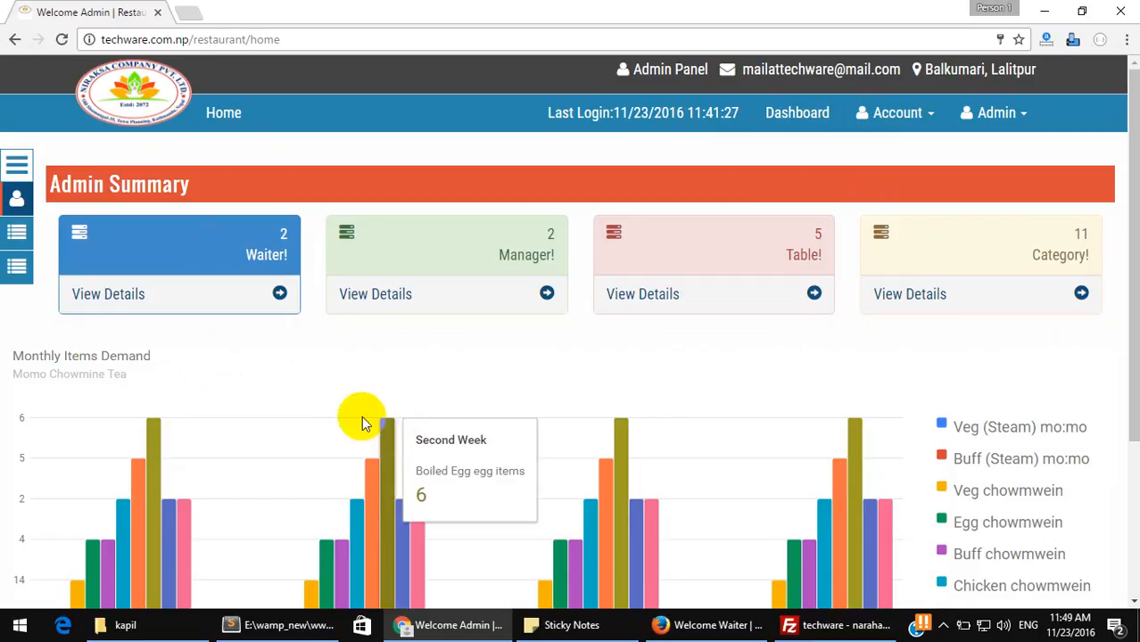
{"action": "left_click_drag", "start_coordinate": [109, 40], "coordinate": [183, 40]}
{"action": "left_click", "coordinate": [299, 417]}
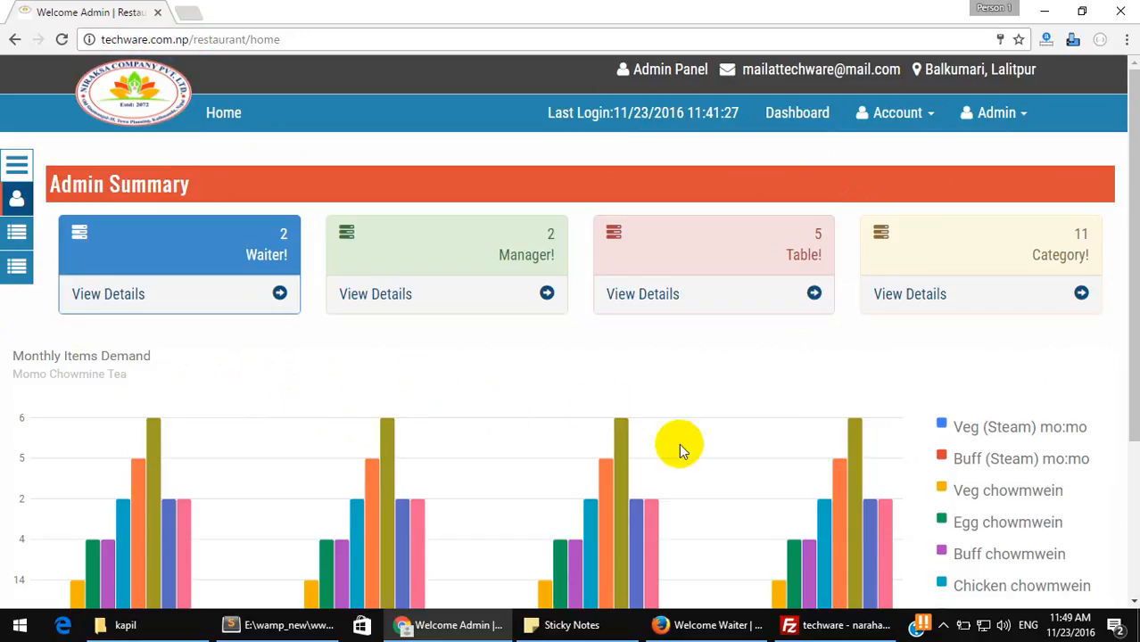